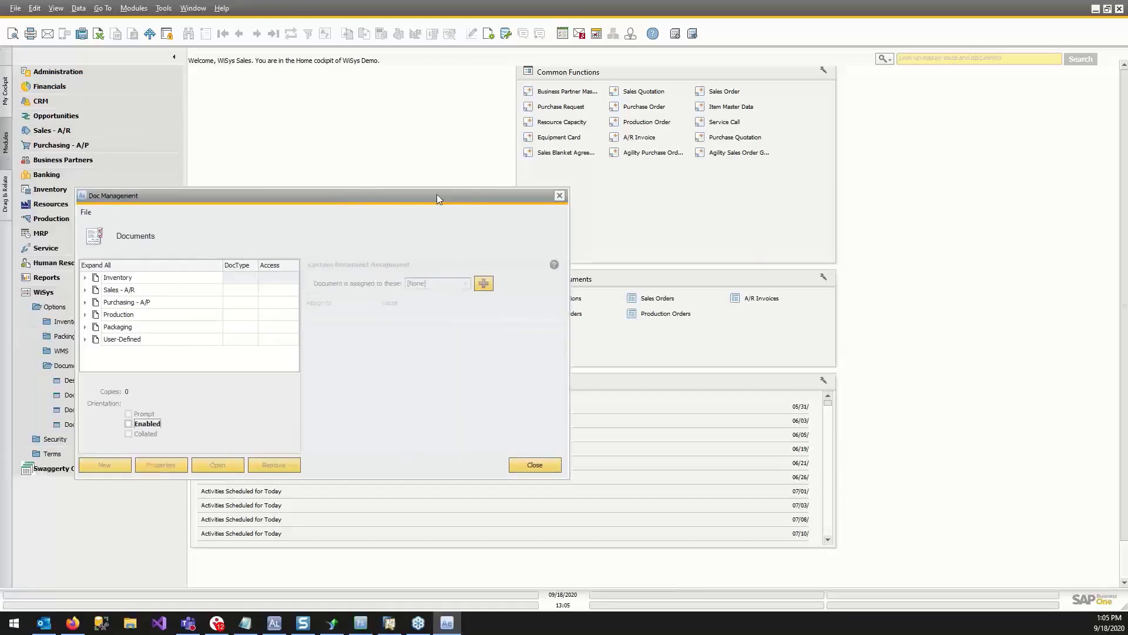
# Browse the Purchasing - A/P document types down to the PO Receiving document in Doc Management.
pyautogui.moveTo(436, 194); pyautogui.dragTo(693, 79)
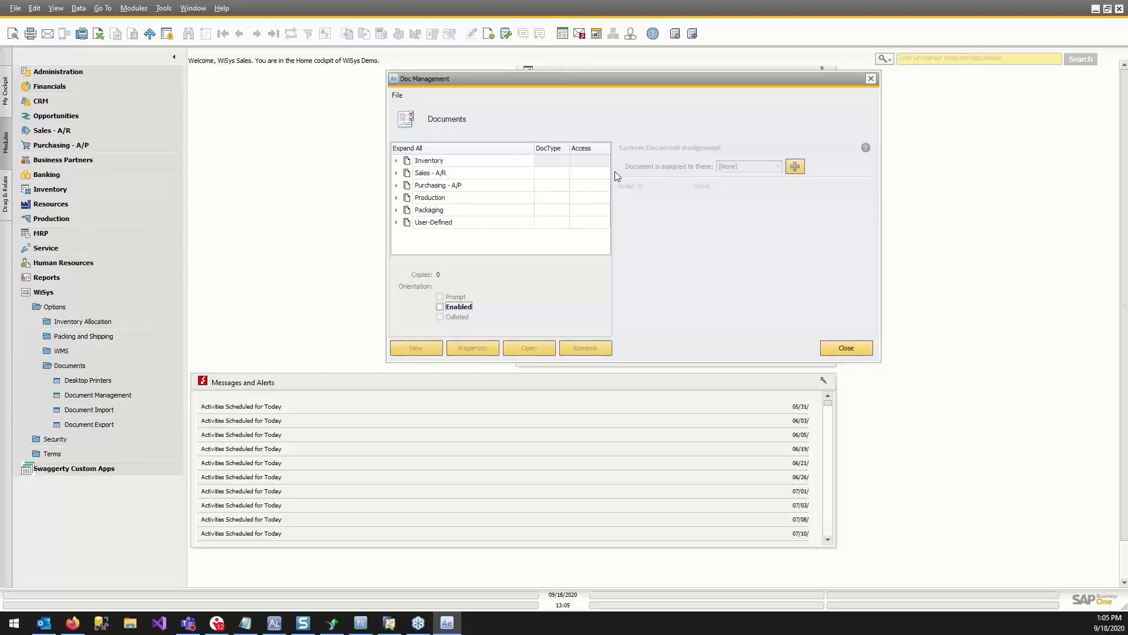
pyautogui.click(397, 186)
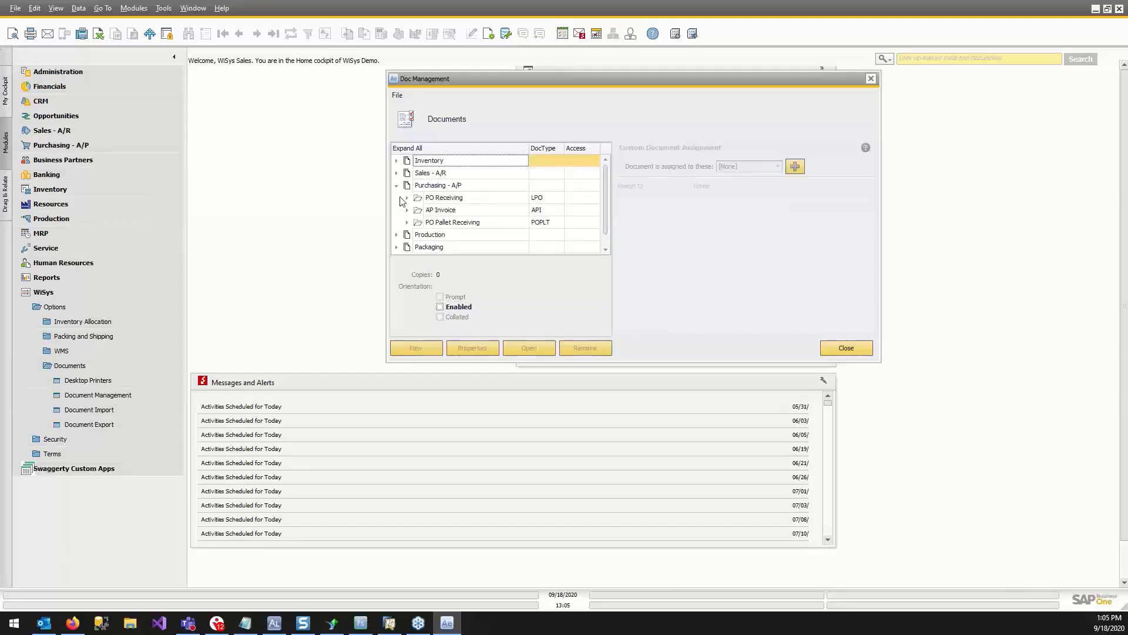
pyautogui.click(407, 198)
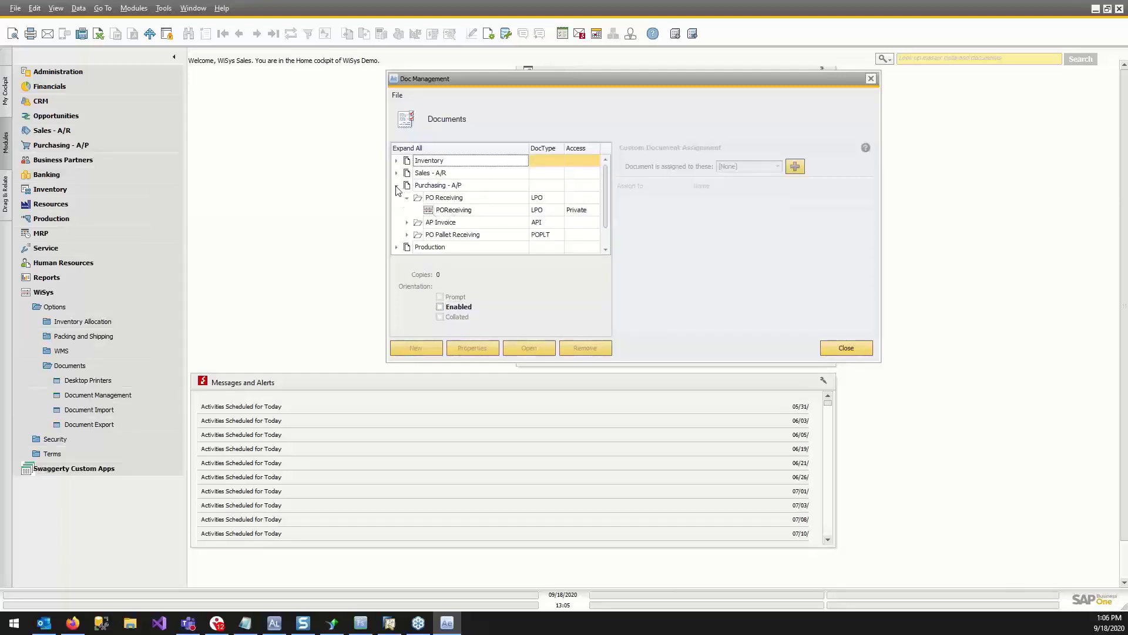
pyautogui.click(396, 185)
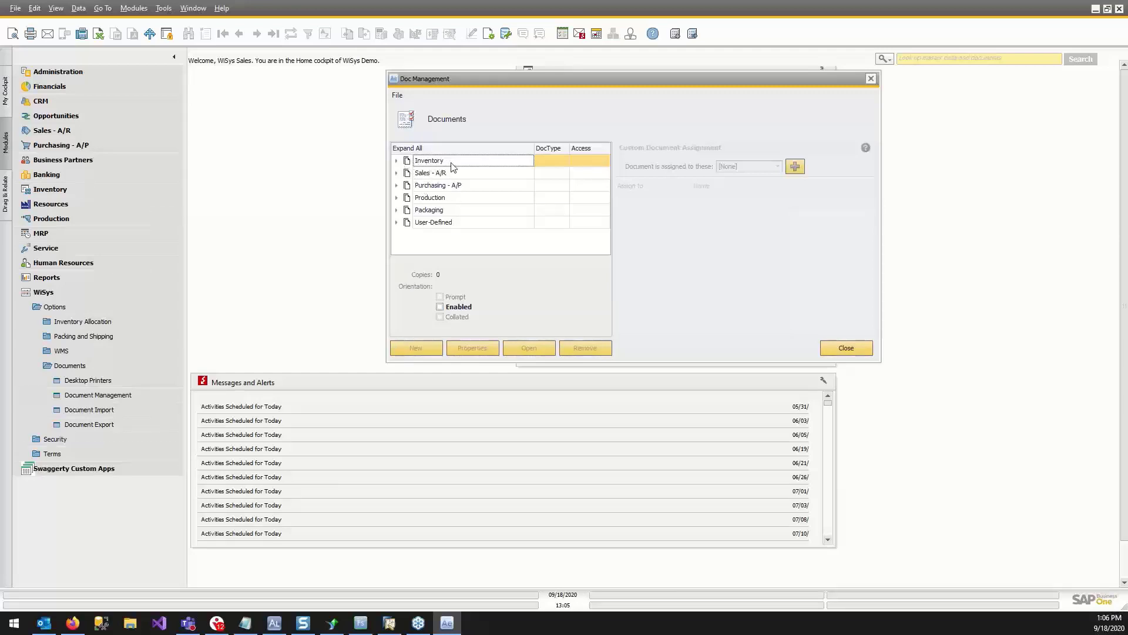
# Look up the Standard document type under Inventory, then close Doc Management.
pyautogui.click(396, 161)
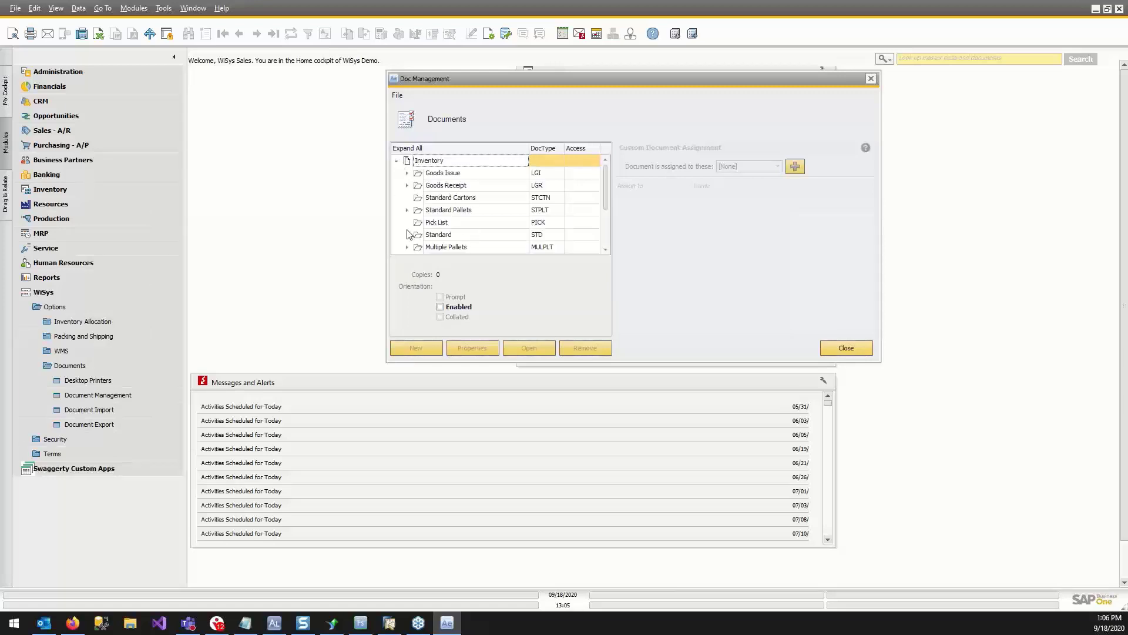
pyautogui.scroll(-1, 477, 219)
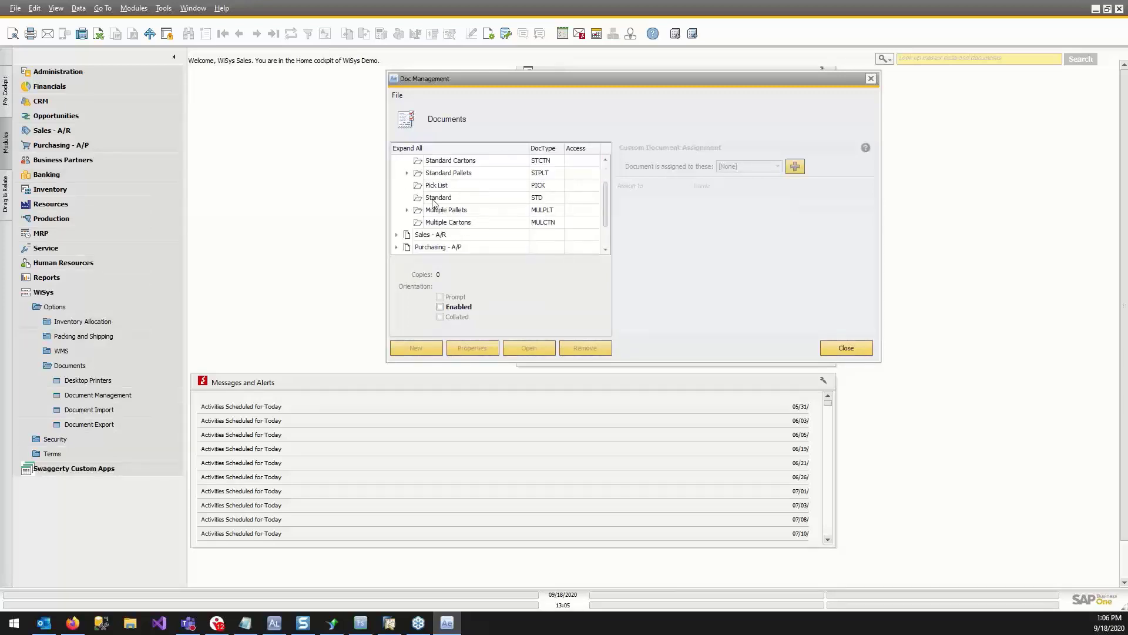
pyautogui.click(451, 201)
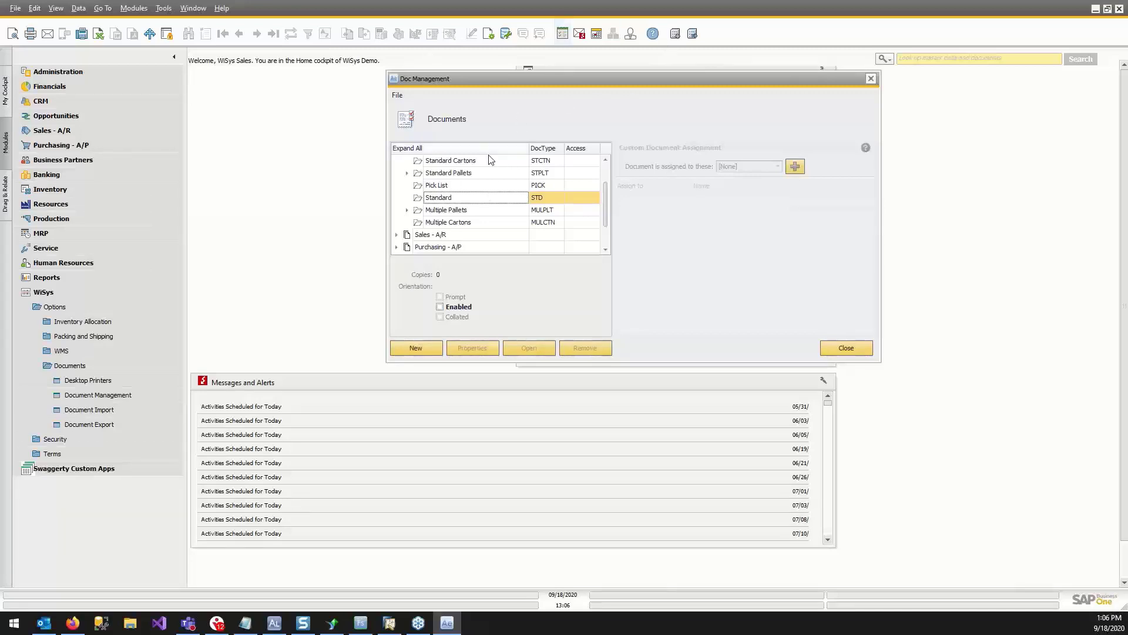
pyautogui.click(871, 79)
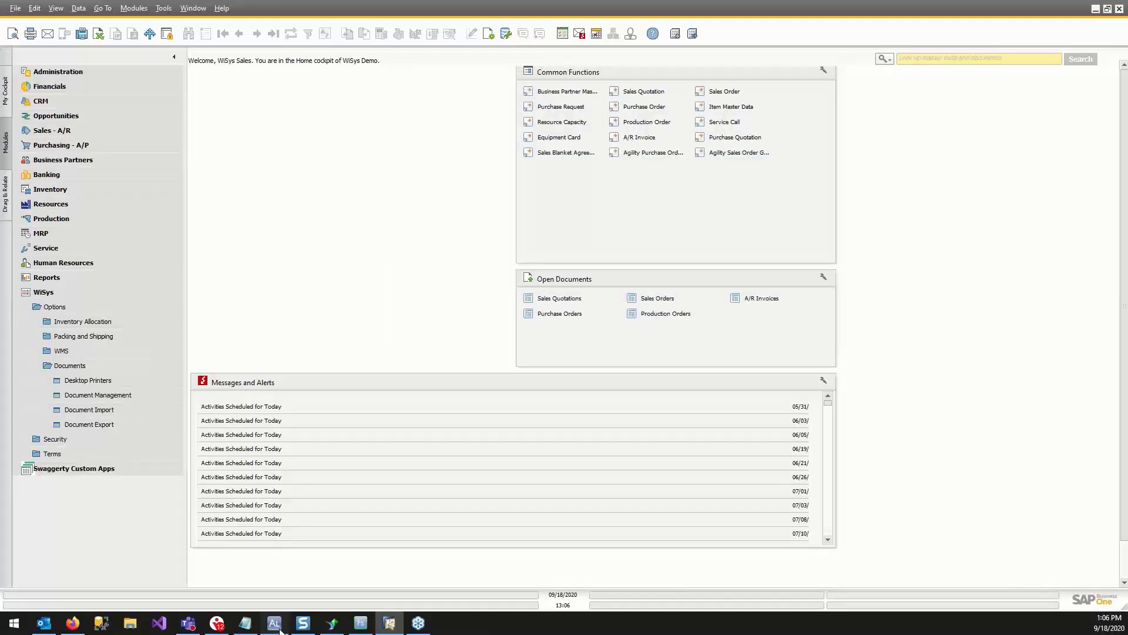
# Switch to WiSys Agility Label Designer, review the label's size and labels-per-row setup, and accept it.
pyautogui.click(281, 629)
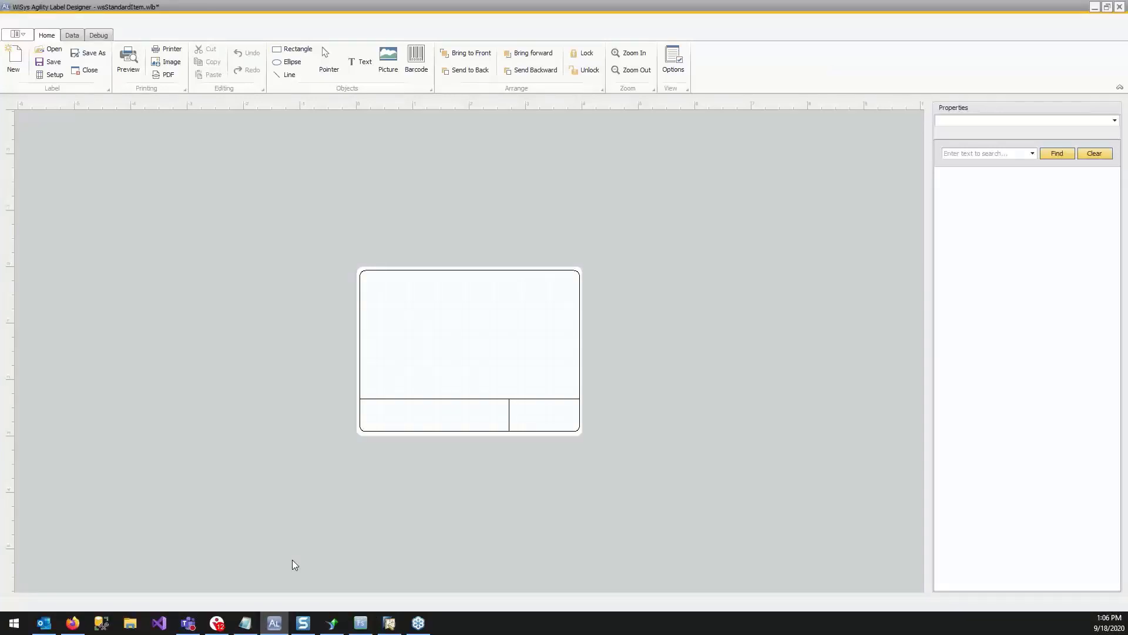
pyautogui.click(49, 77)
pyautogui.moveTo(2, 240); pyautogui.dragTo(244, 161)
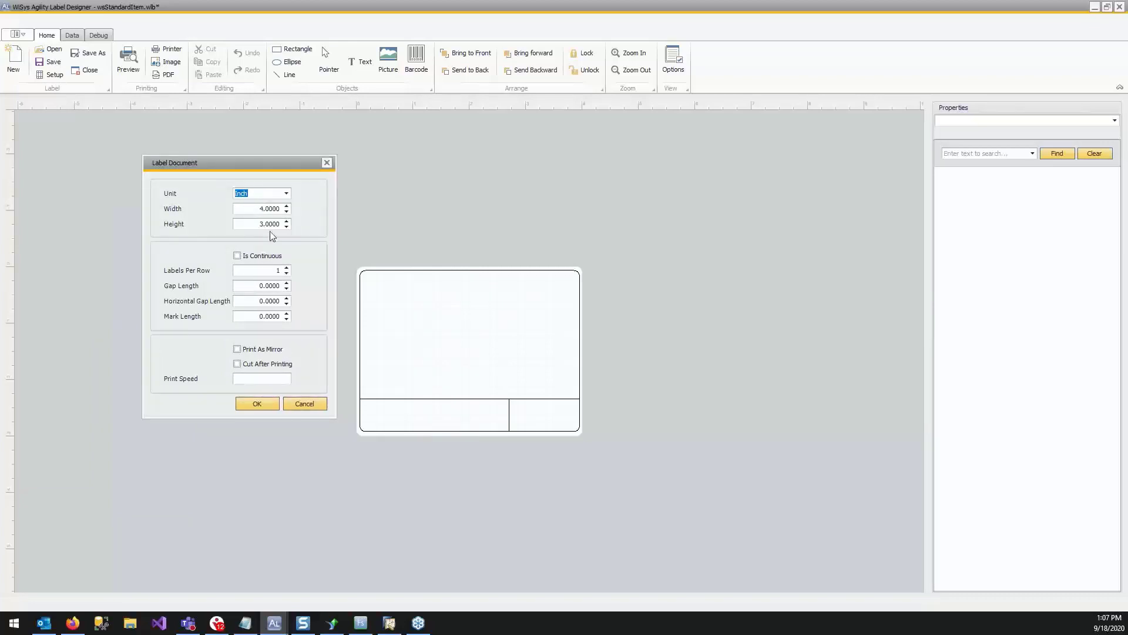
pyautogui.click(278, 270)
pyautogui.press('BackSpace')
pyautogui.click(270, 408)
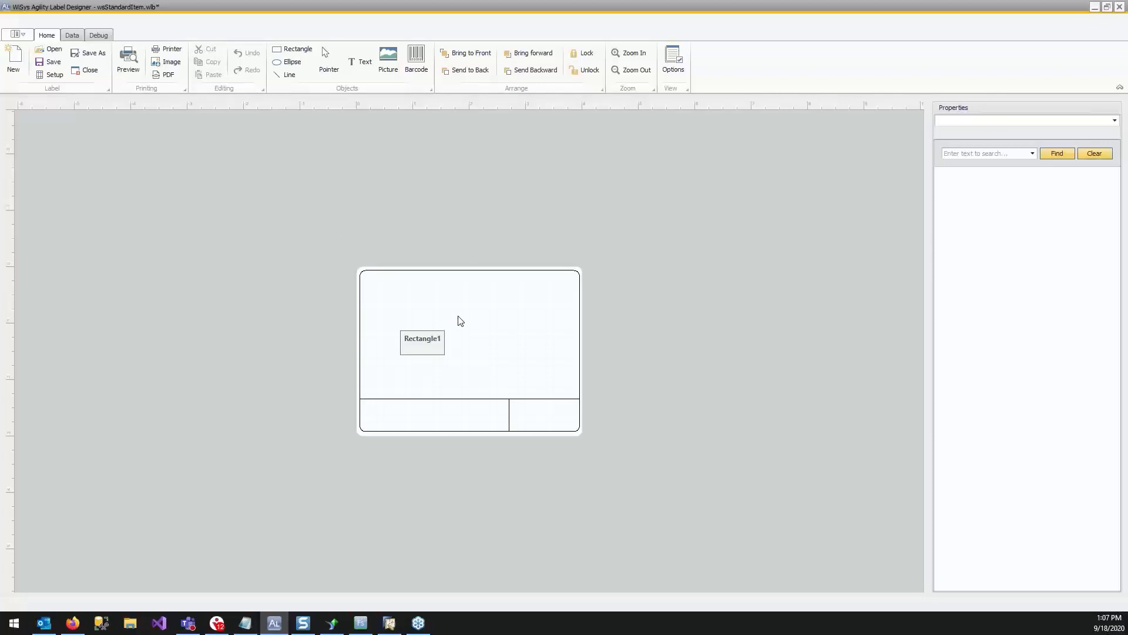
# Open the label's SQL query designer and paste in the complete OITM SELECT statement copied from the Notepad notes.
pyautogui.click(71, 34)
pyautogui.click(27, 70)
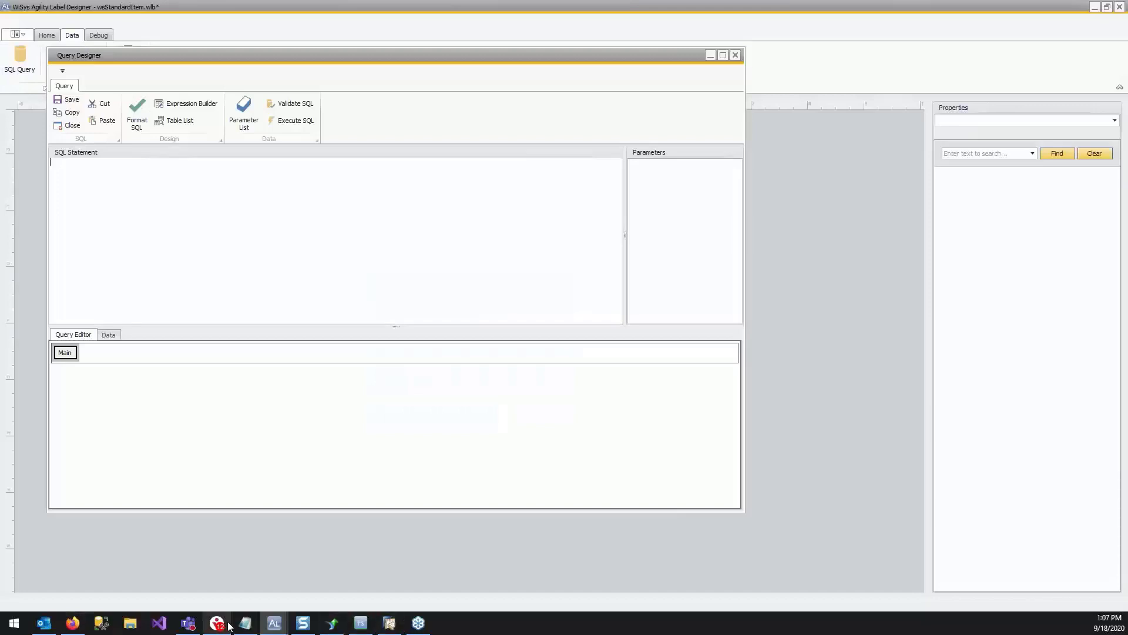
pyautogui.click(245, 624)
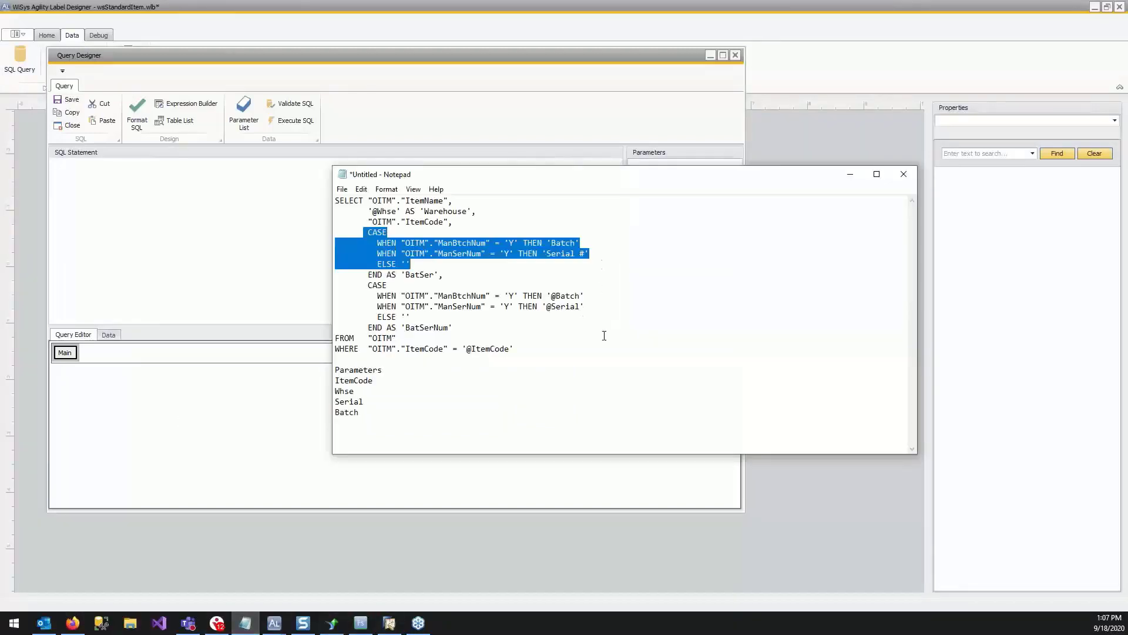
pyautogui.moveTo(520, 349); pyautogui.dragTo(290, 206)
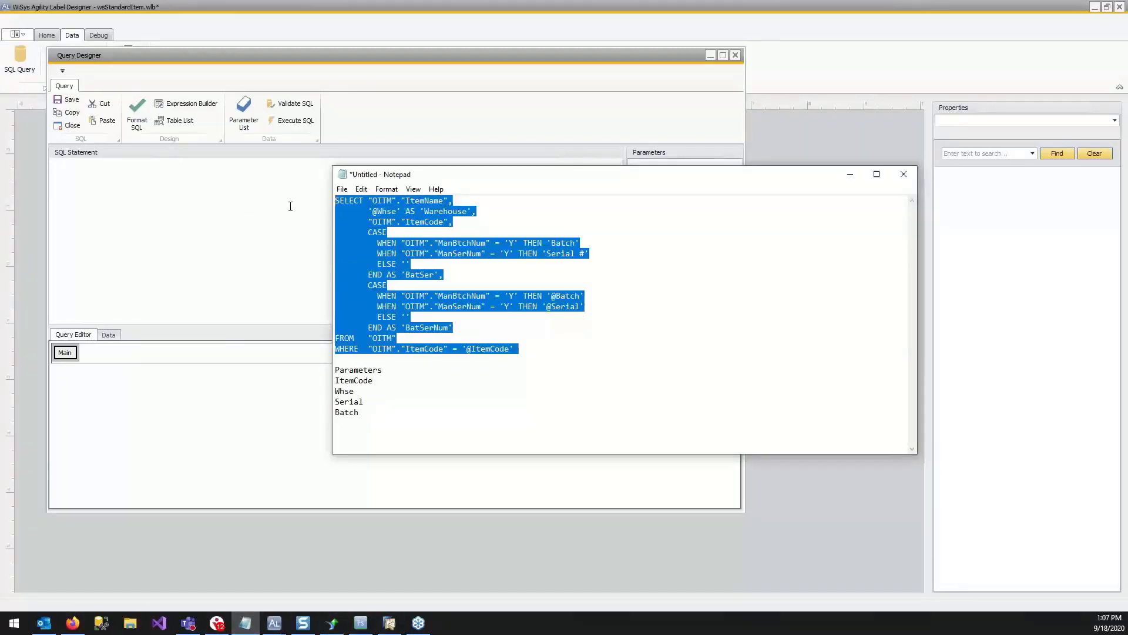
pyautogui.rightClick(358, 245)
pyautogui.click(291, 282)
pyautogui.click(117, 207)
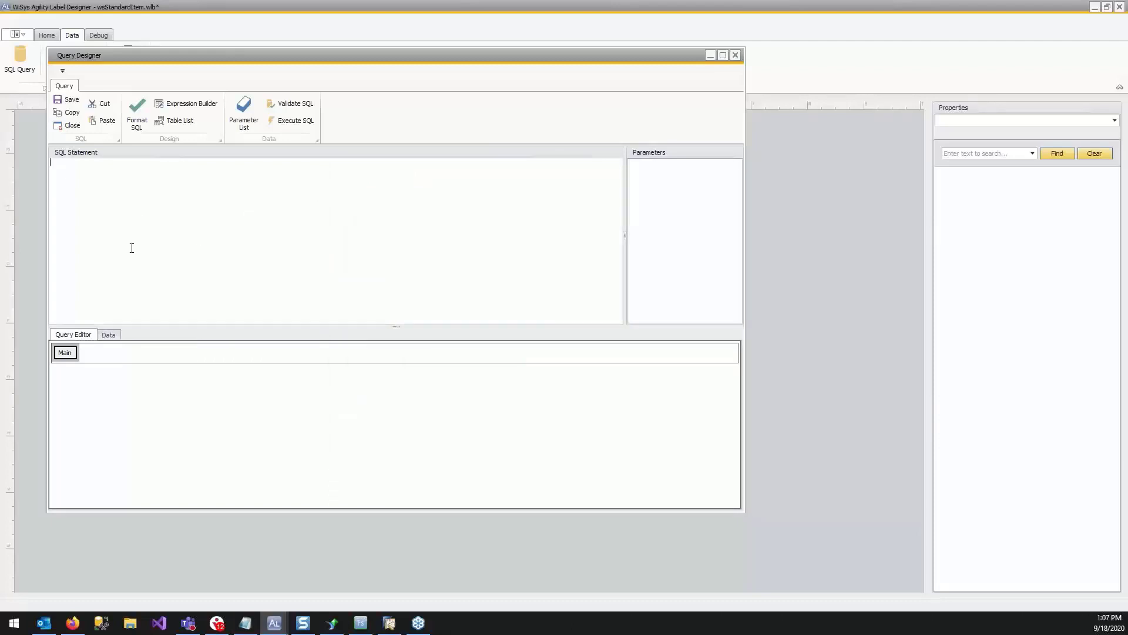
pyautogui.hotkey('ctrl', 'v')
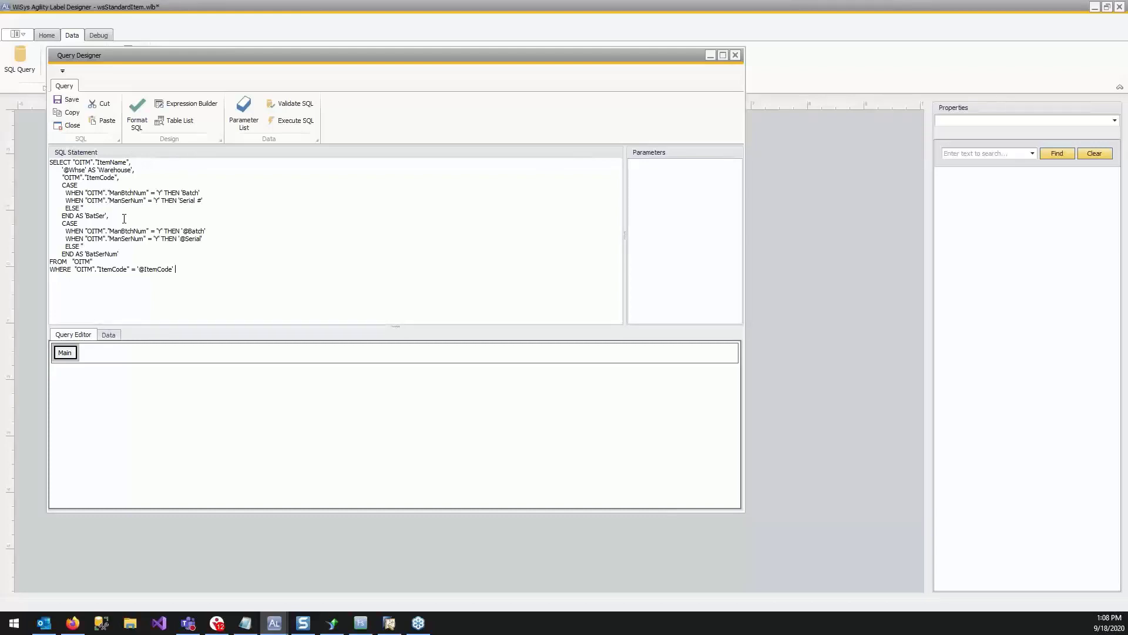
# Format the pasted SQL statement and look through the OITM table's field list.
pyautogui.click(136, 111)
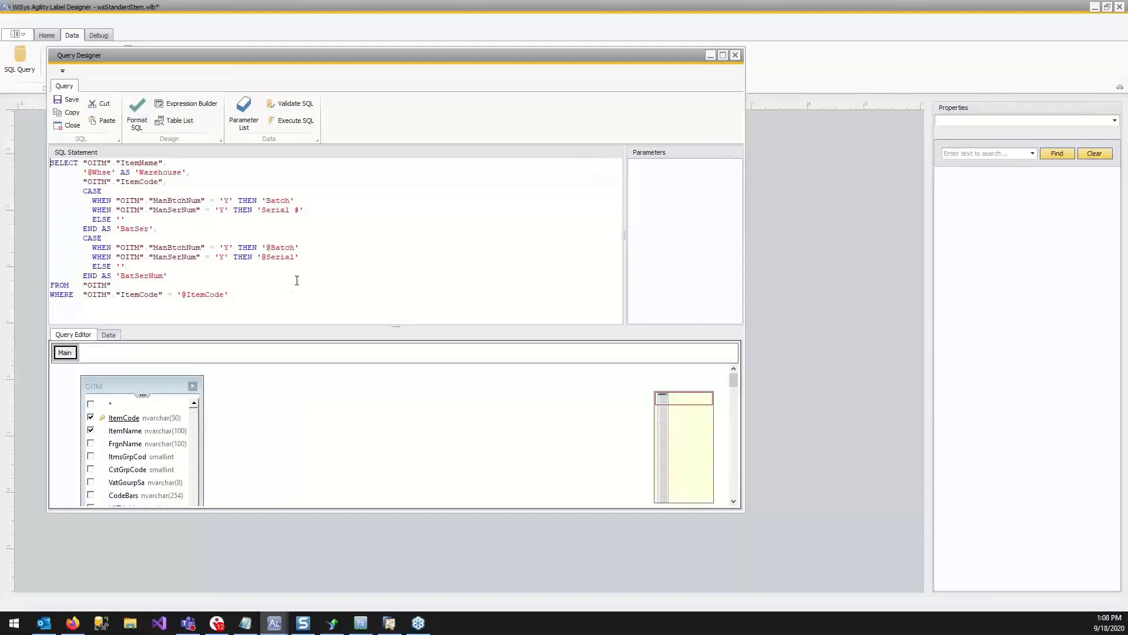
pyautogui.scroll(-3, 157, 438)
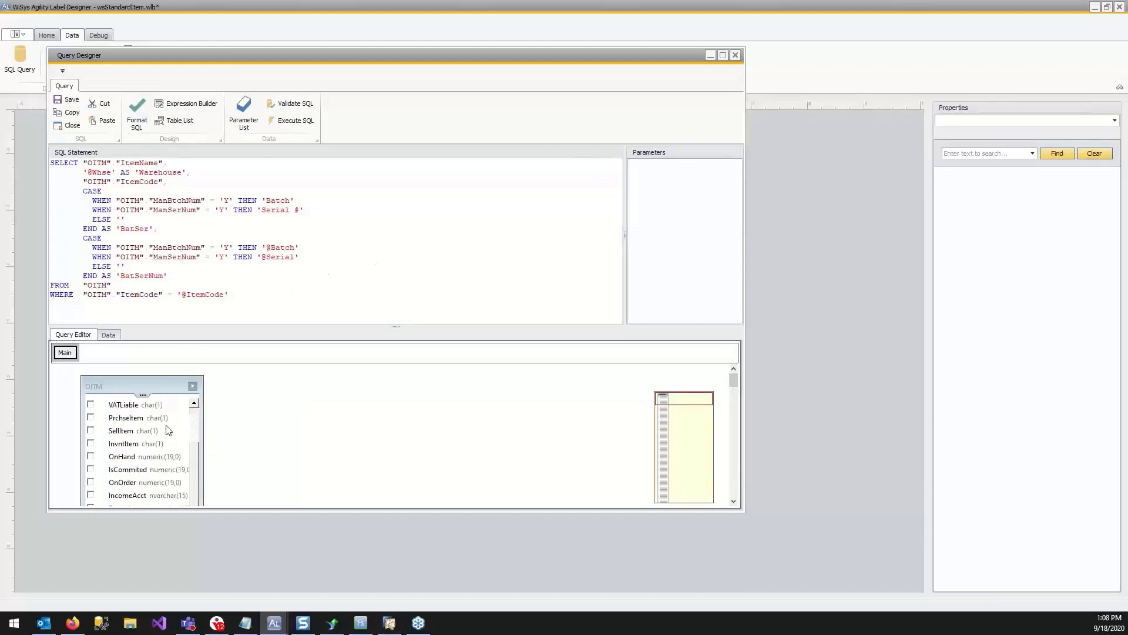
pyautogui.scroll(3, 157, 438)
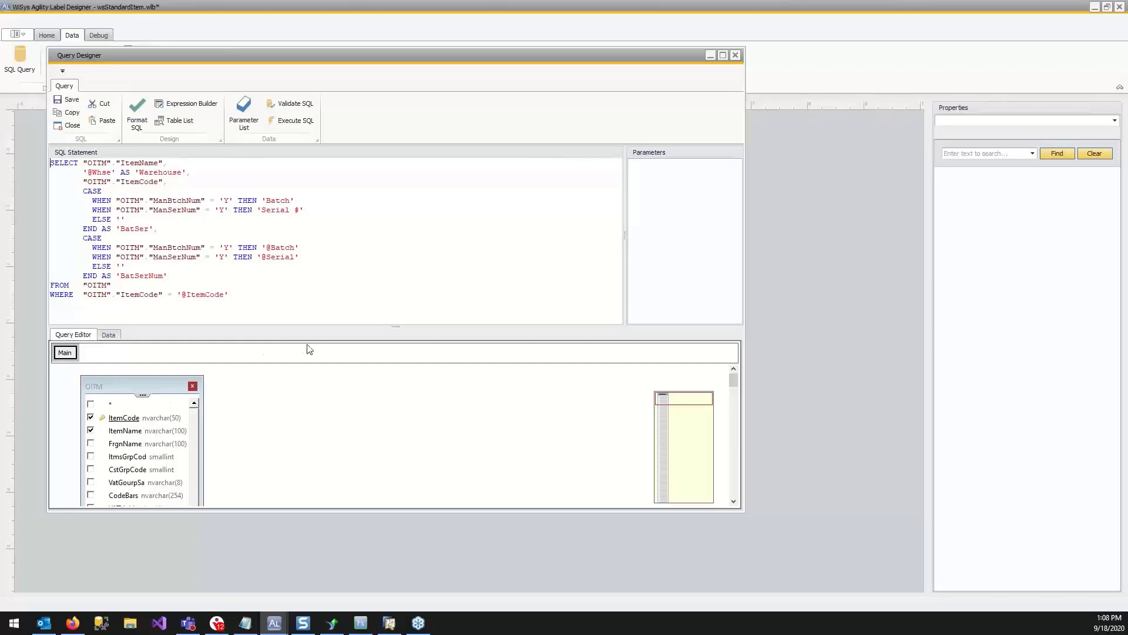
pyautogui.scroll(-10, 162, 426)
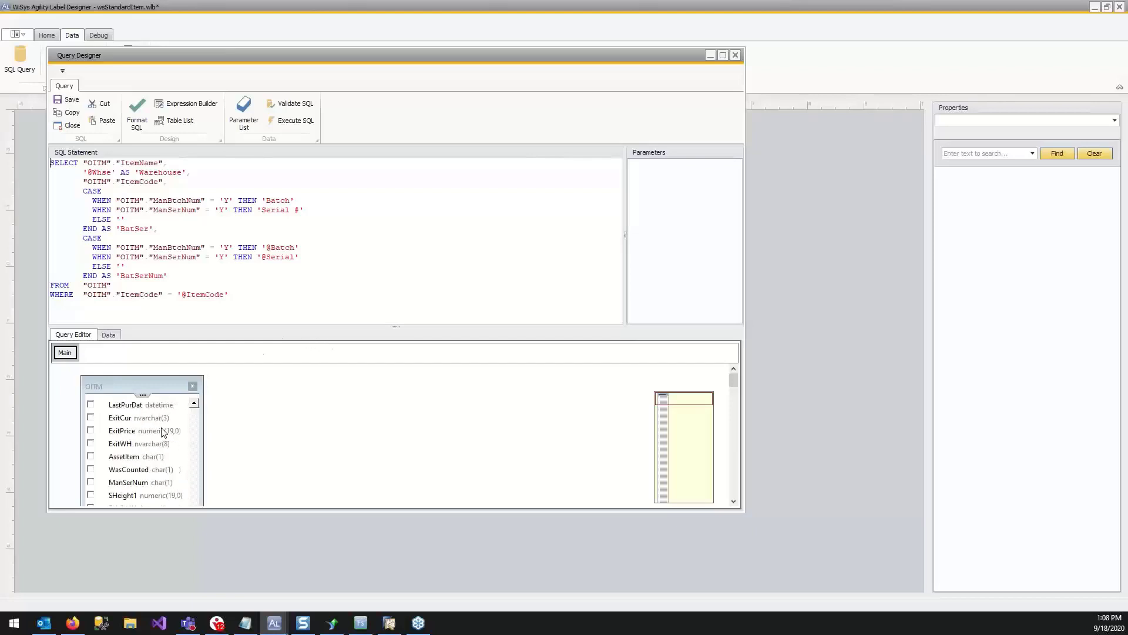
pyautogui.scroll(10, 164, 432)
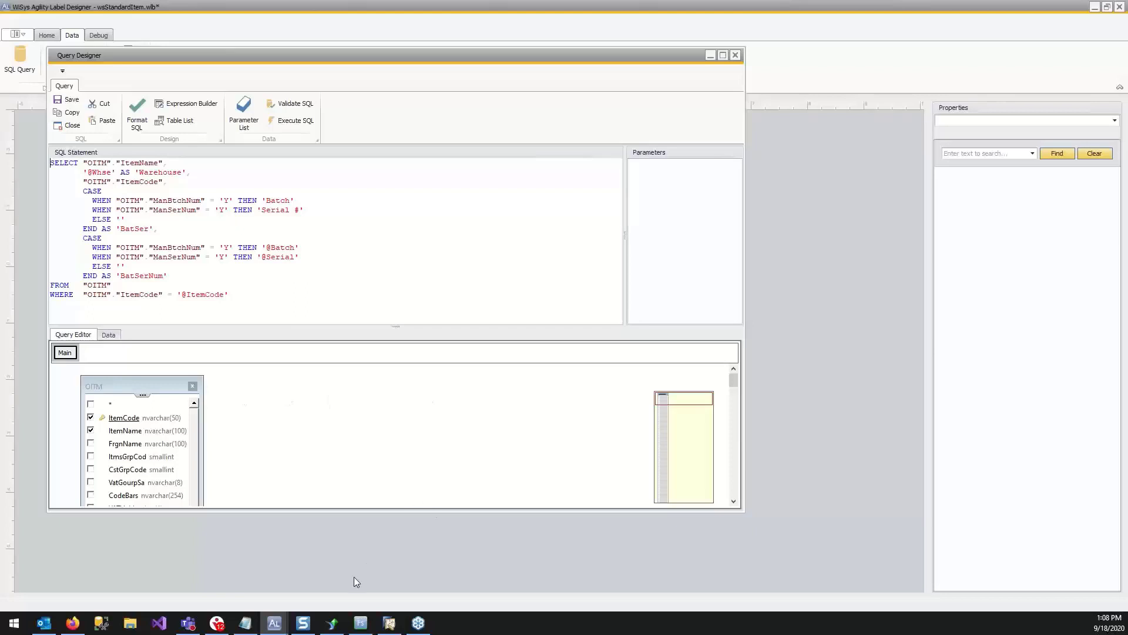
# Bring up the Notepad notes with the parameter names, move them clear of the designer, and return to the query.
pyautogui.click(245, 630)
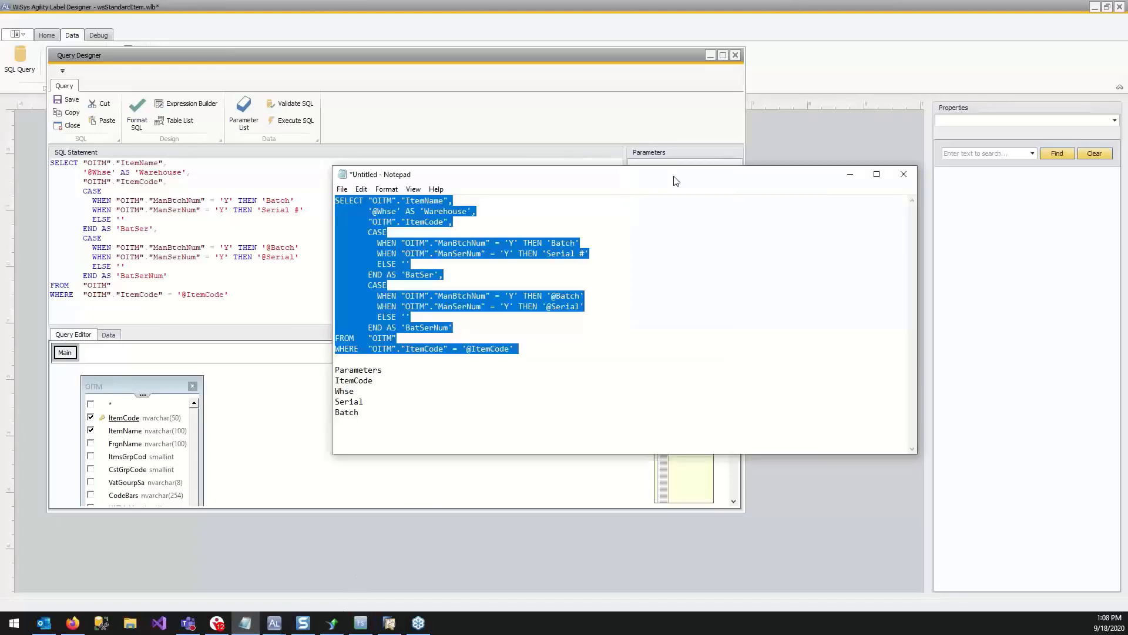
pyautogui.moveTo(675, 176); pyautogui.dragTo(0, 177)
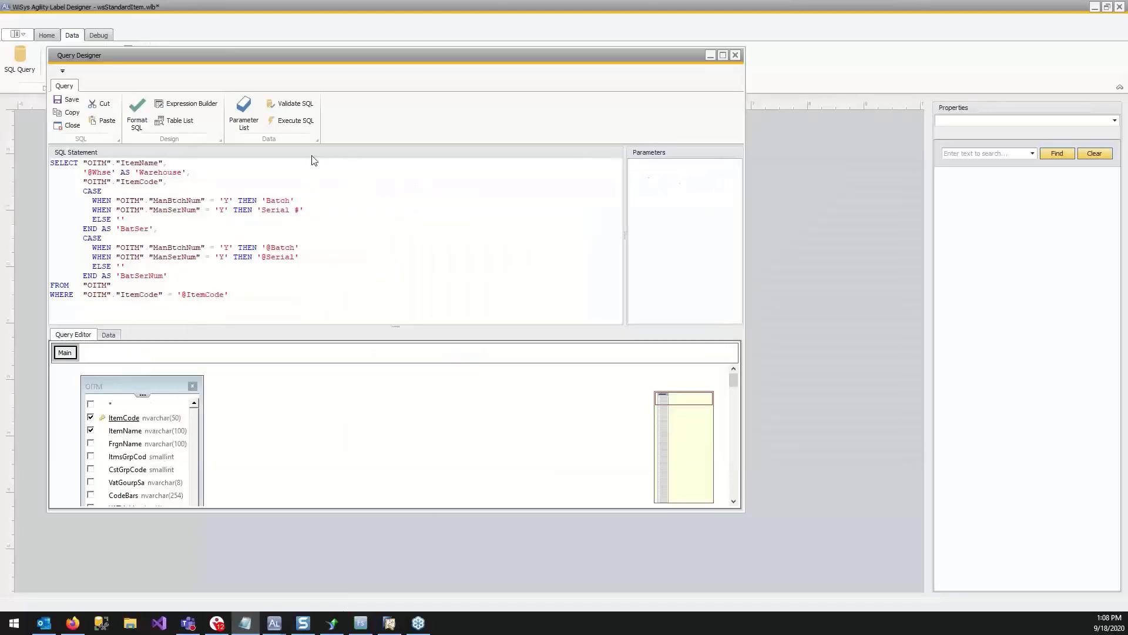
pyautogui.click(633, 201)
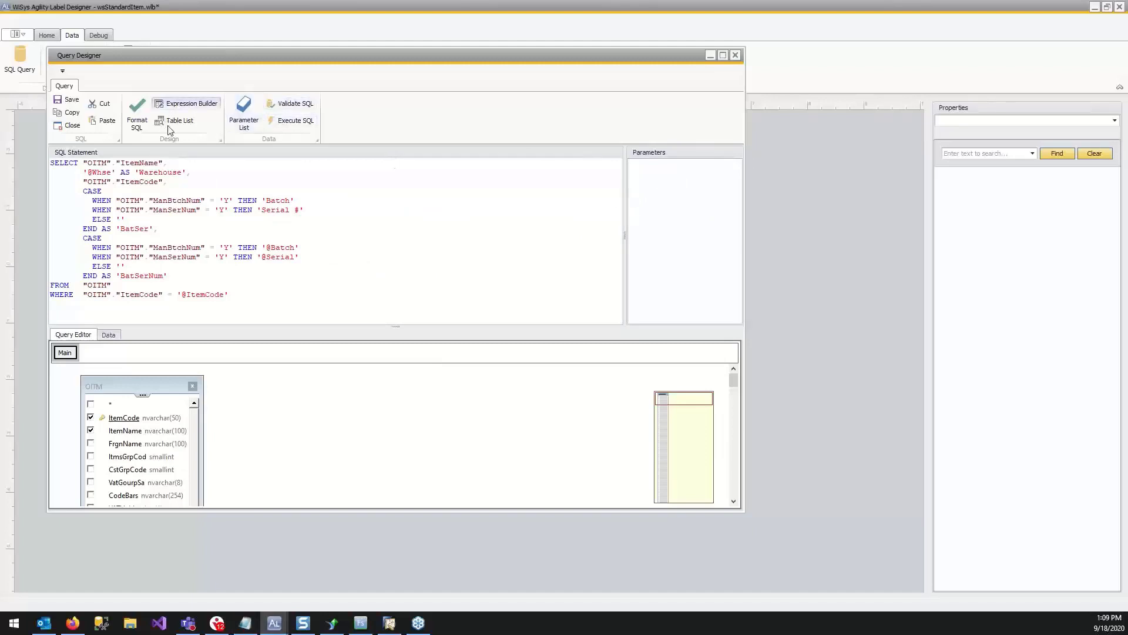
# Open the query's parameter list and add a String parameter named ItemCode.
pyautogui.click(246, 105)
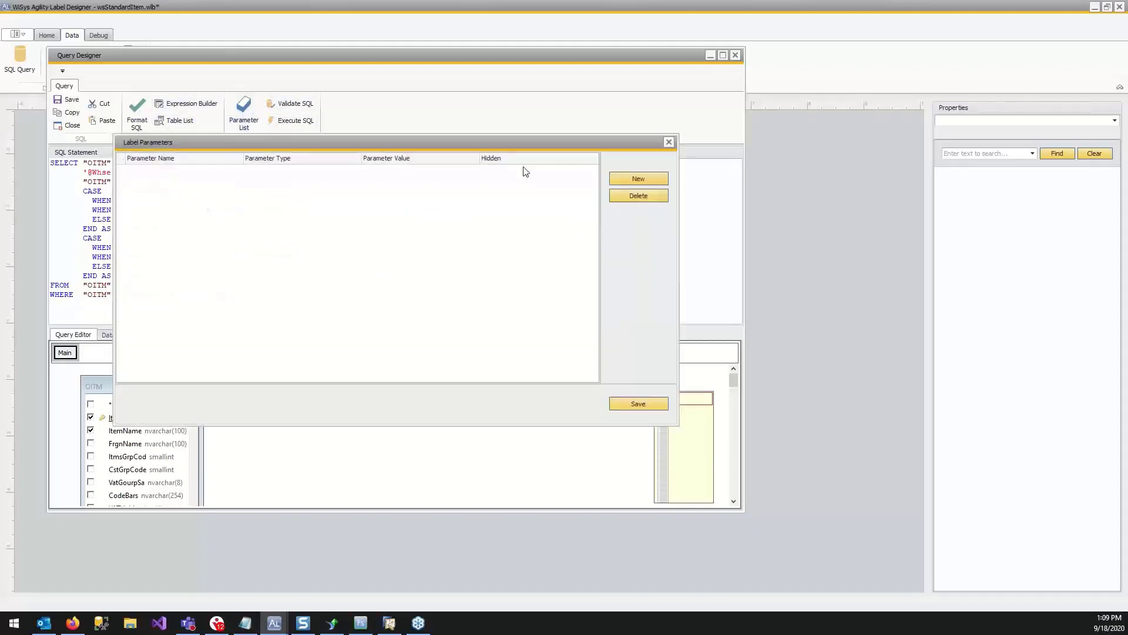
pyautogui.click(628, 177)
pyautogui.click(194, 170)
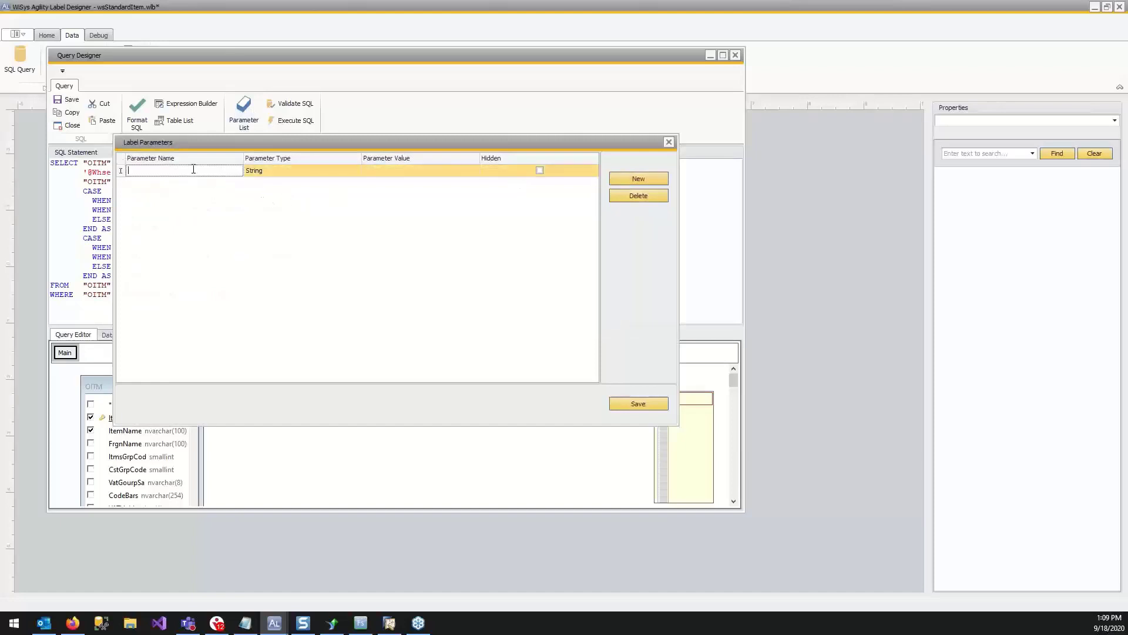
pyautogui.write('It')
pyautogui.write('emCod')
pyautogui.press('Tab')
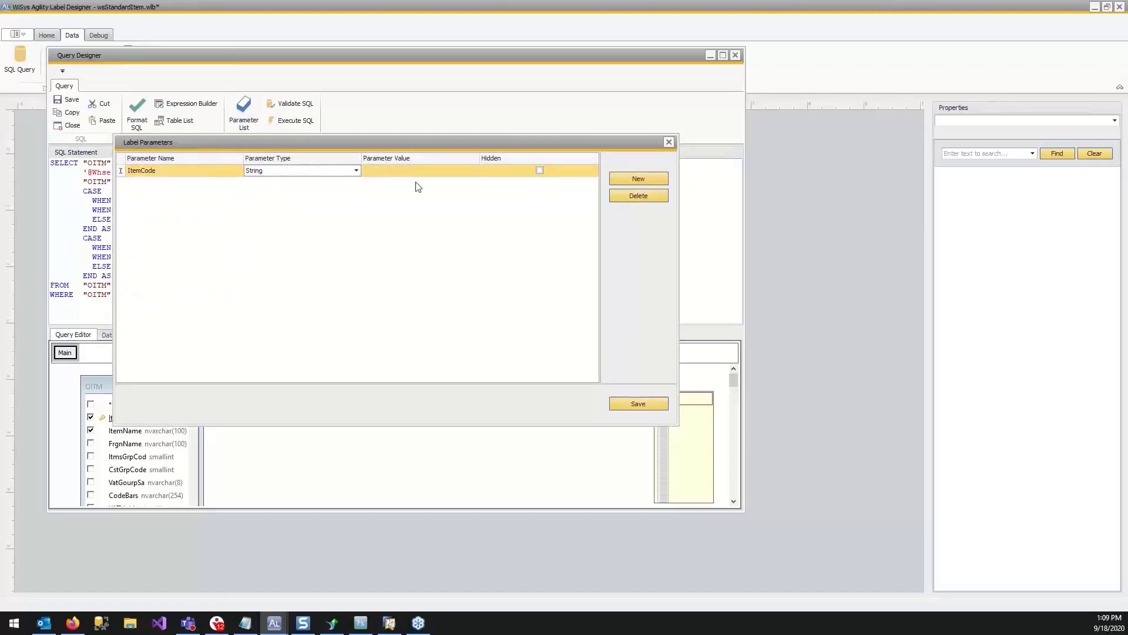
# Add two more String parameters named Whse and Serial to the label parameters.
pyautogui.click(615, 177)
pyautogui.click(198, 183)
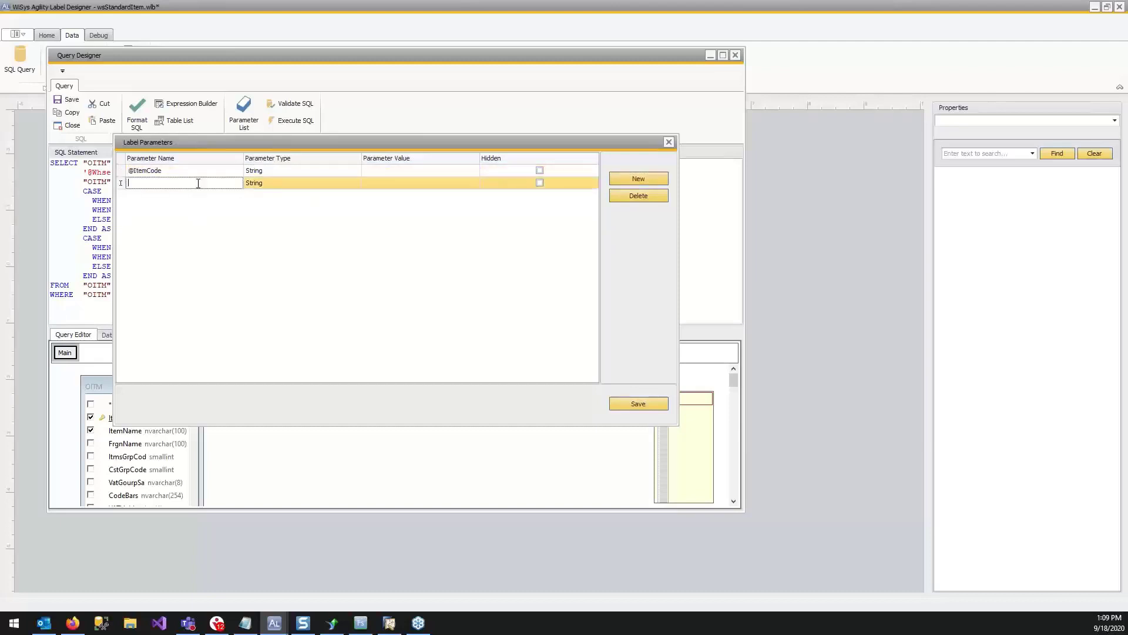
pyautogui.write('Whse')
pyautogui.click(626, 178)
pyautogui.click(173, 200)
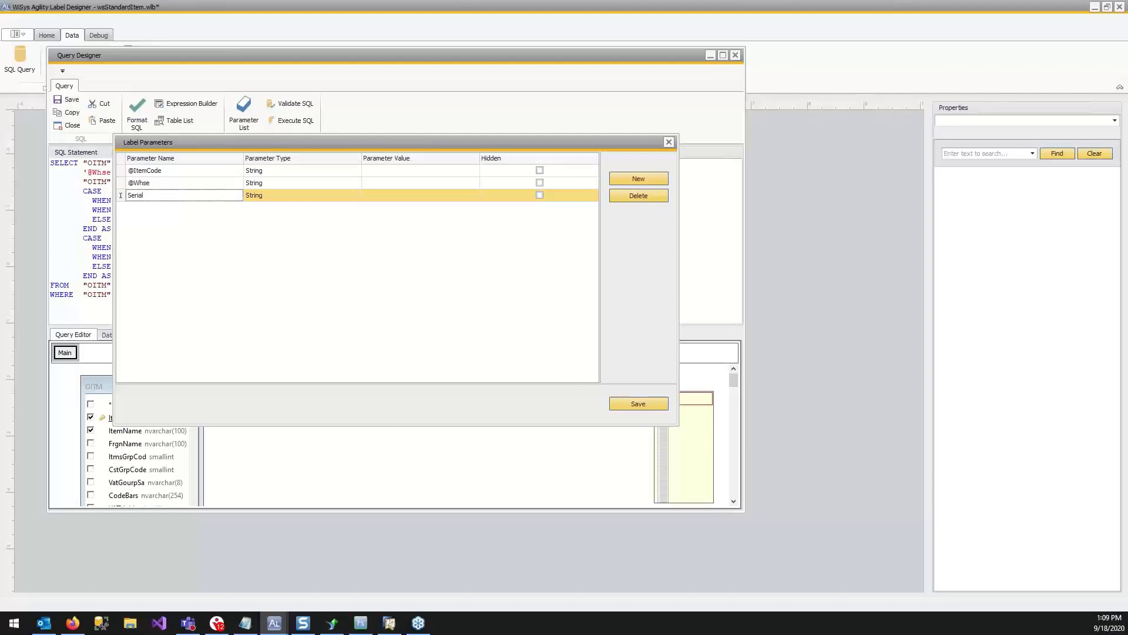
# Add a String parameter named Batch, then save the parameter list and the query.
pyautogui.click(637, 177)
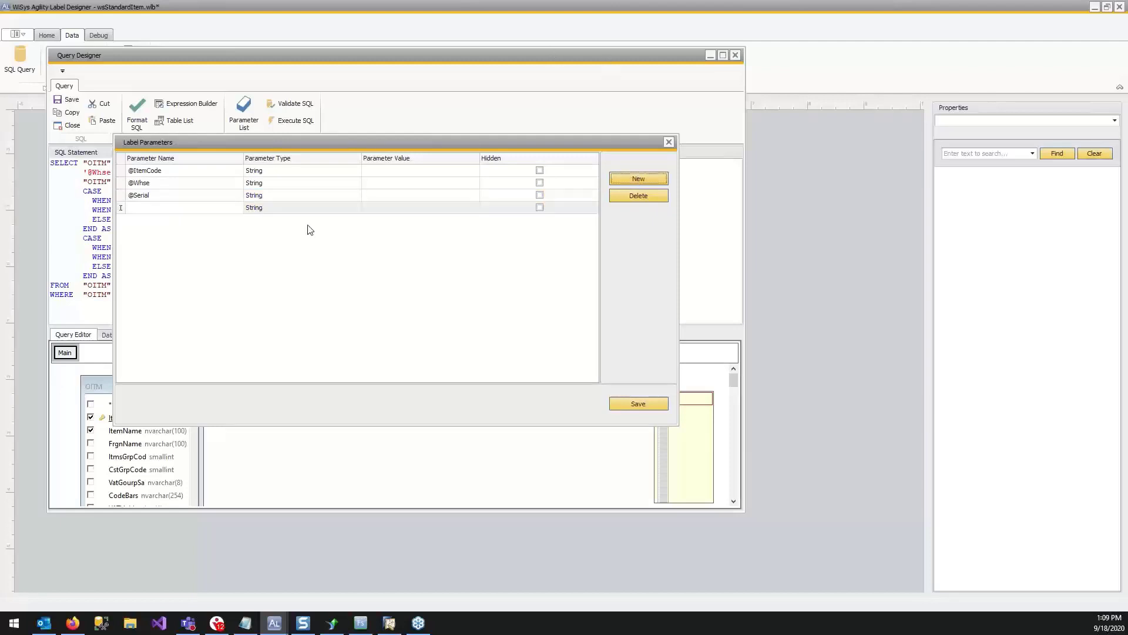
pyautogui.write('batch')
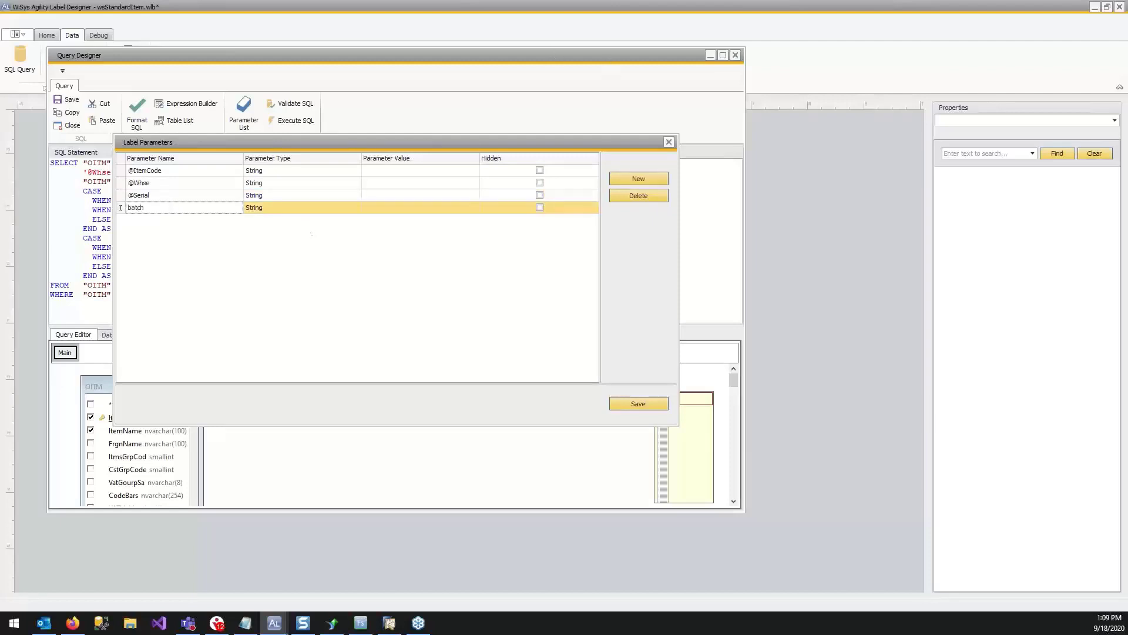
pyautogui.press('BackSpace')
pyautogui.press('BackSpace')
pyautogui.press('BackSpace')
pyautogui.write('Batch')
pyautogui.press('Tab')
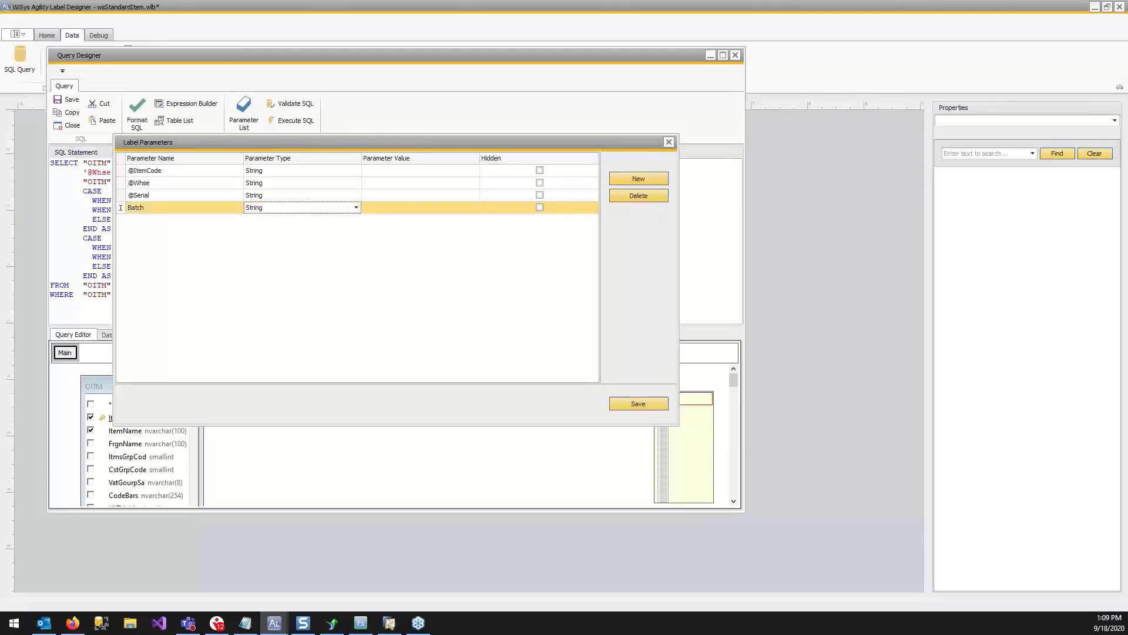
pyautogui.click(640, 404)
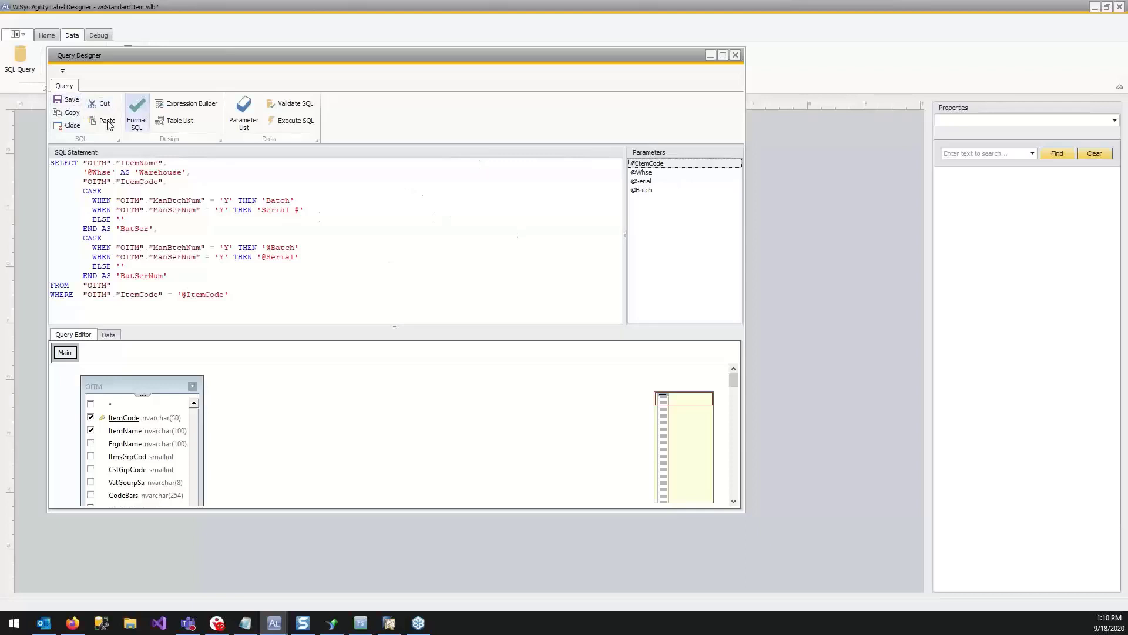
pyautogui.click(72, 101)
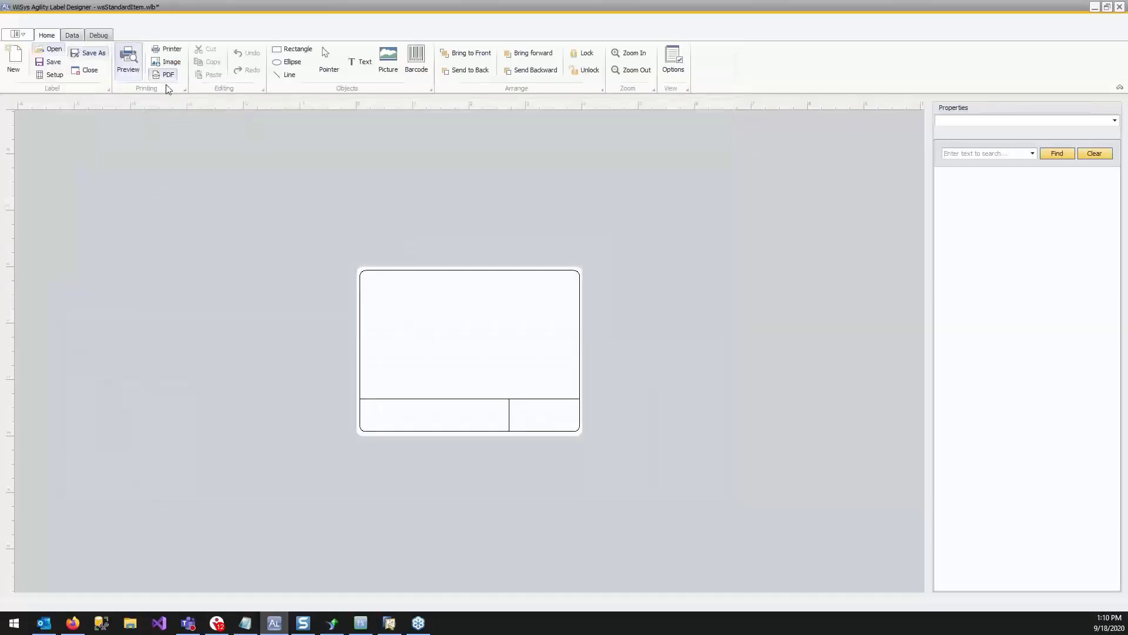
# Add a text box about 2.95 by 0.42 in across the label's upper edge and bind its data field to ItemCode.
pyautogui.click(308, 49)
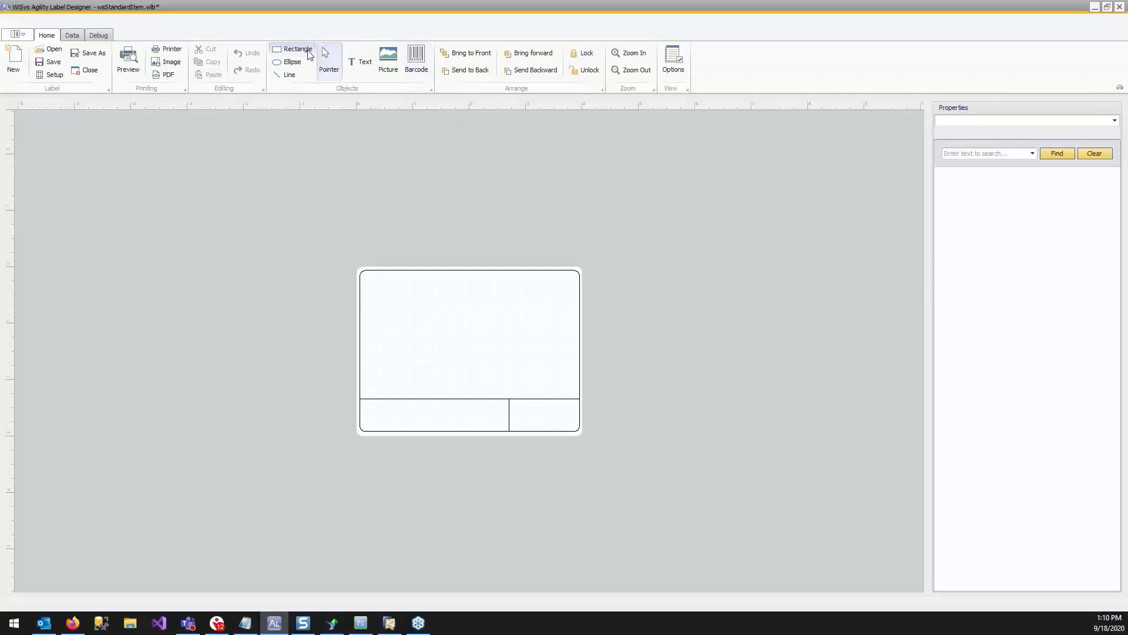
pyautogui.click(363, 62)
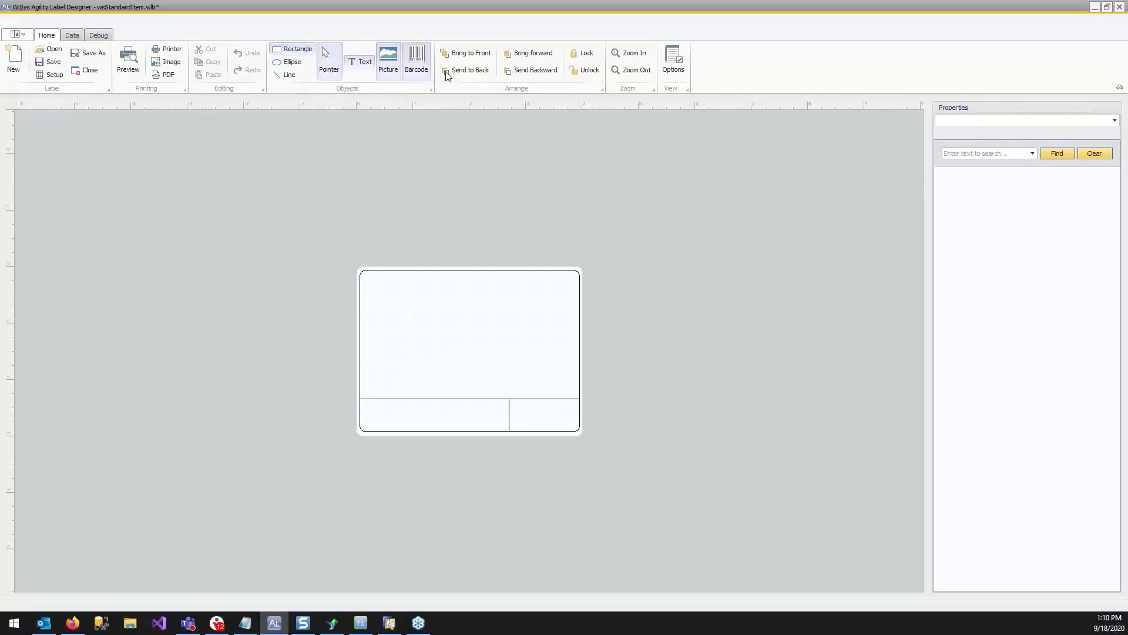
pyautogui.moveTo(386, 275); pyautogui.dragTo(553, 298)
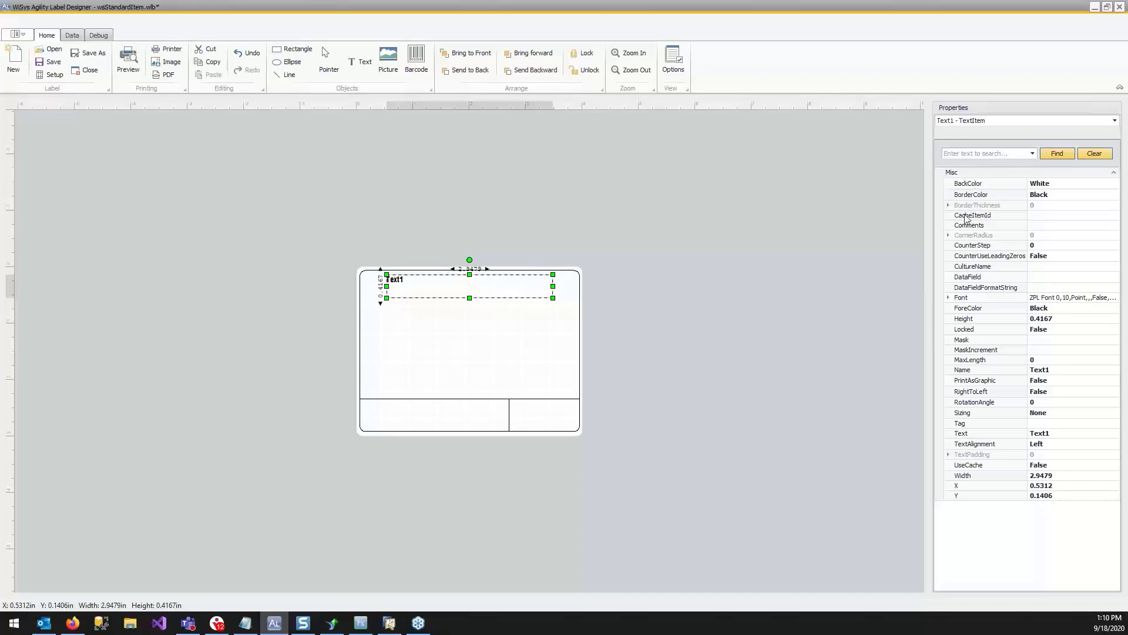
pyautogui.click(975, 278)
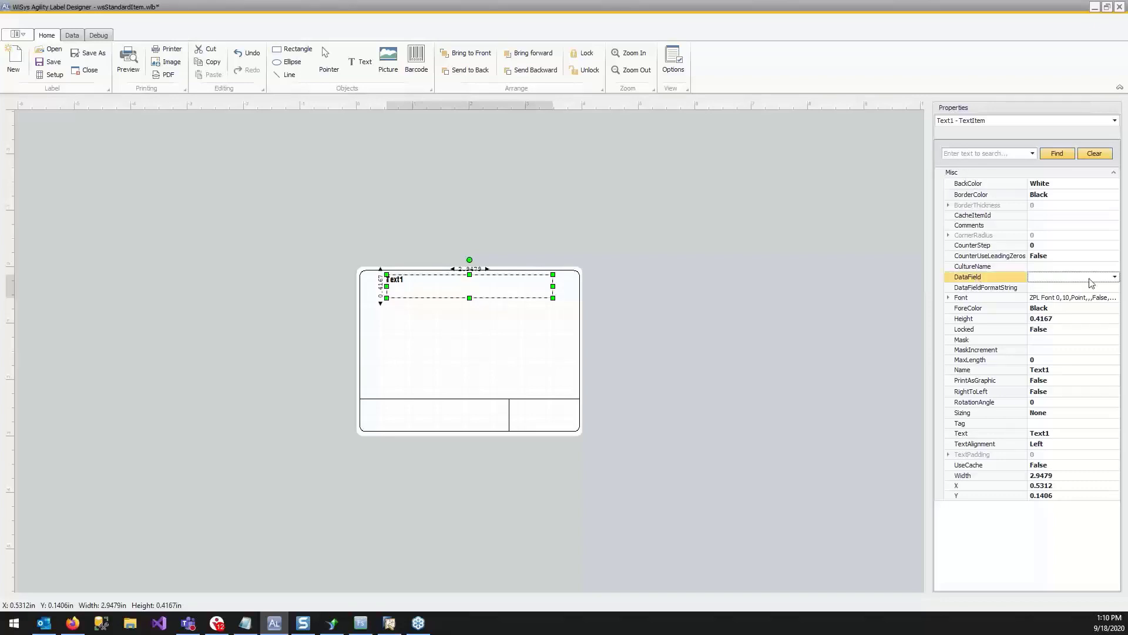
pyautogui.click(1114, 277)
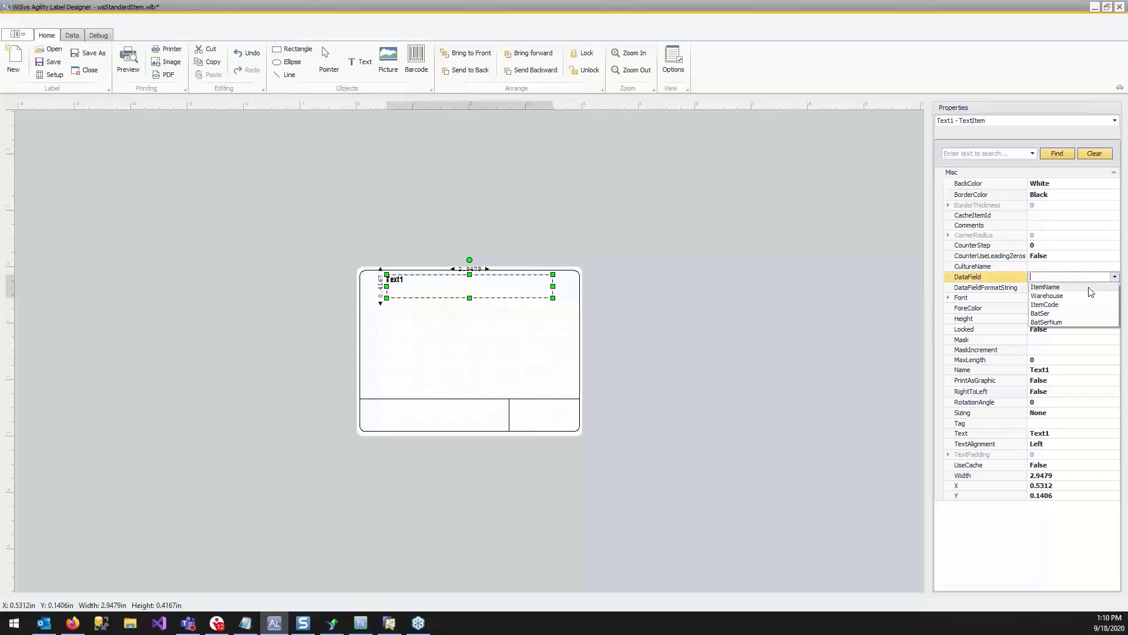
pyautogui.click(1090, 305)
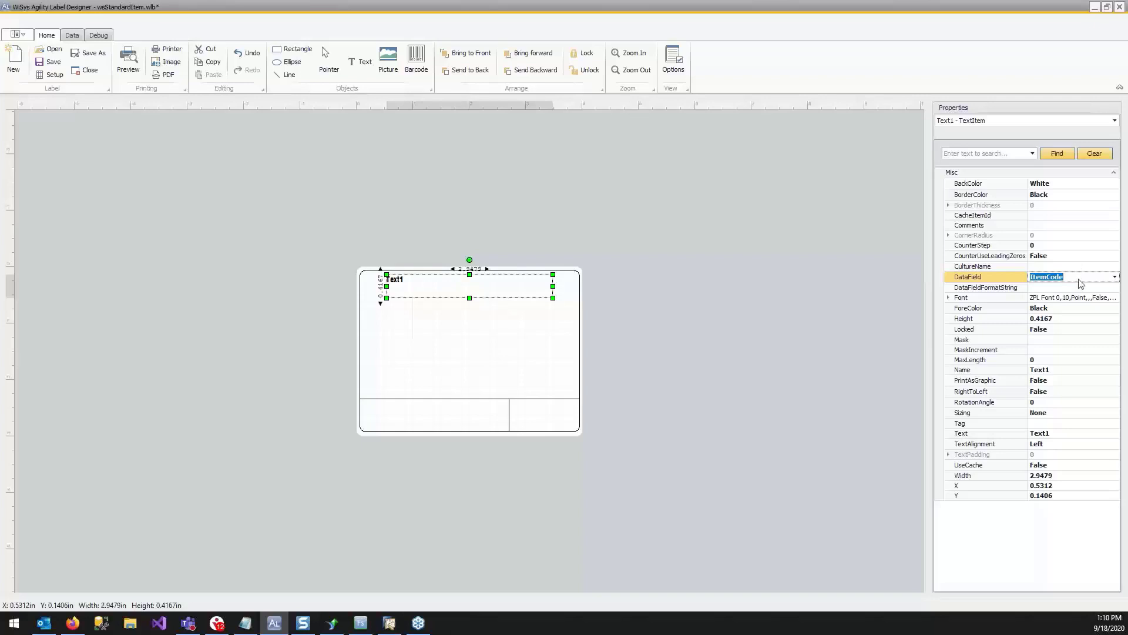
pyautogui.click(523, 286)
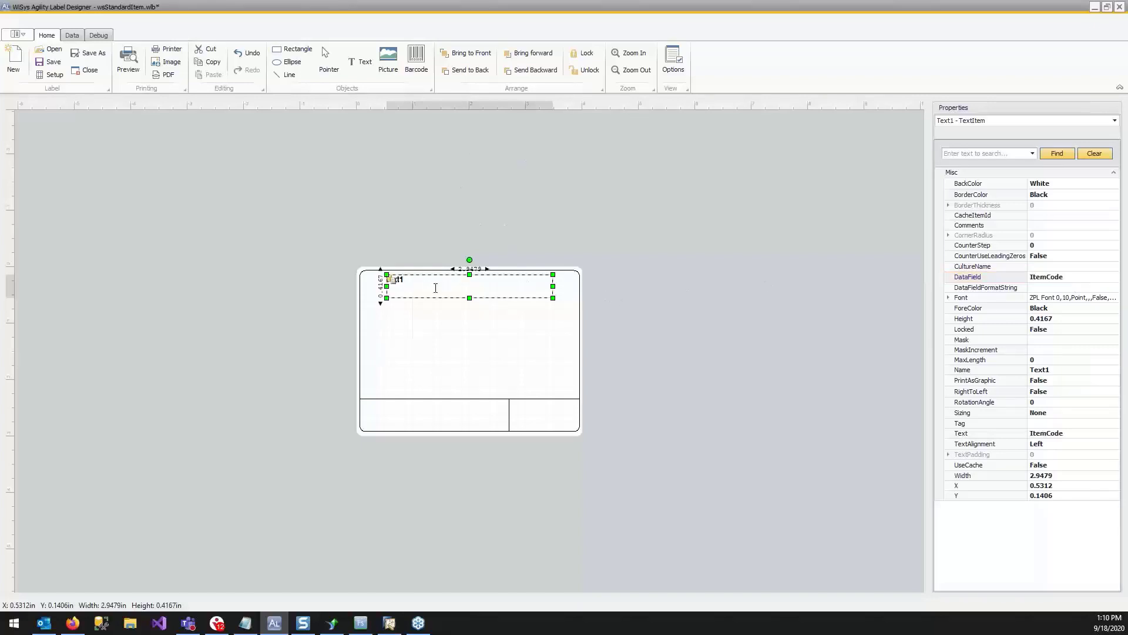
pyautogui.moveTo(436, 291); pyautogui.dragTo(331, 279)
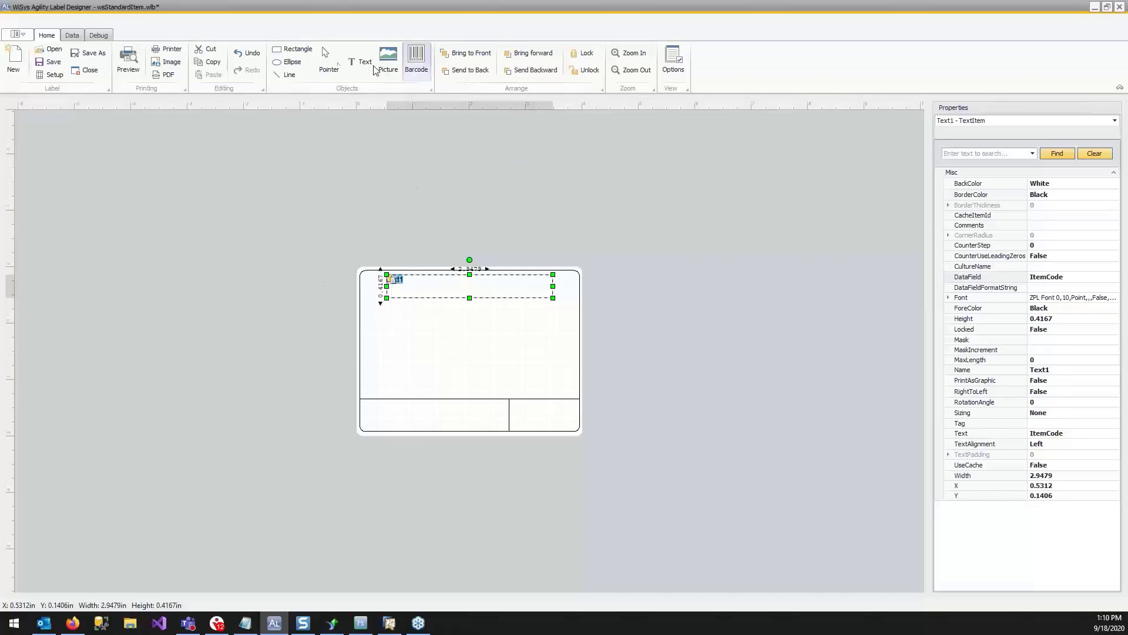
# Set the text alignment of the ItemCode text box to Center.
pyautogui.click(1058, 448)
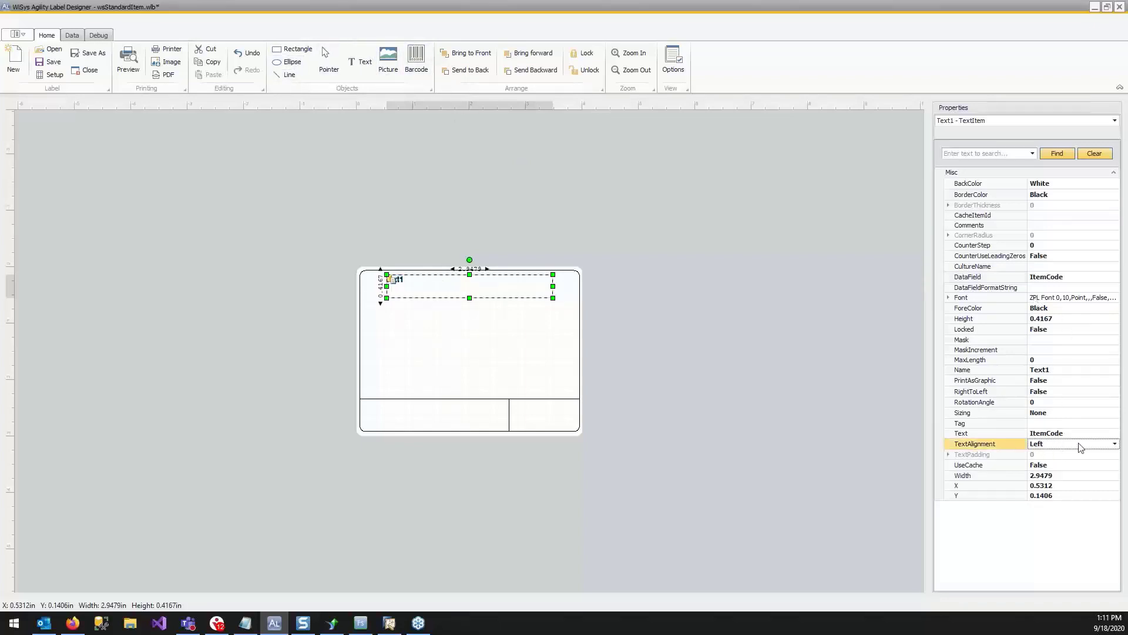
pyautogui.click(1115, 444)
pyautogui.click(1097, 468)
# Set the font size of the ItemCode text box to 20 points and deselect the box.
pyautogui.click(949, 298)
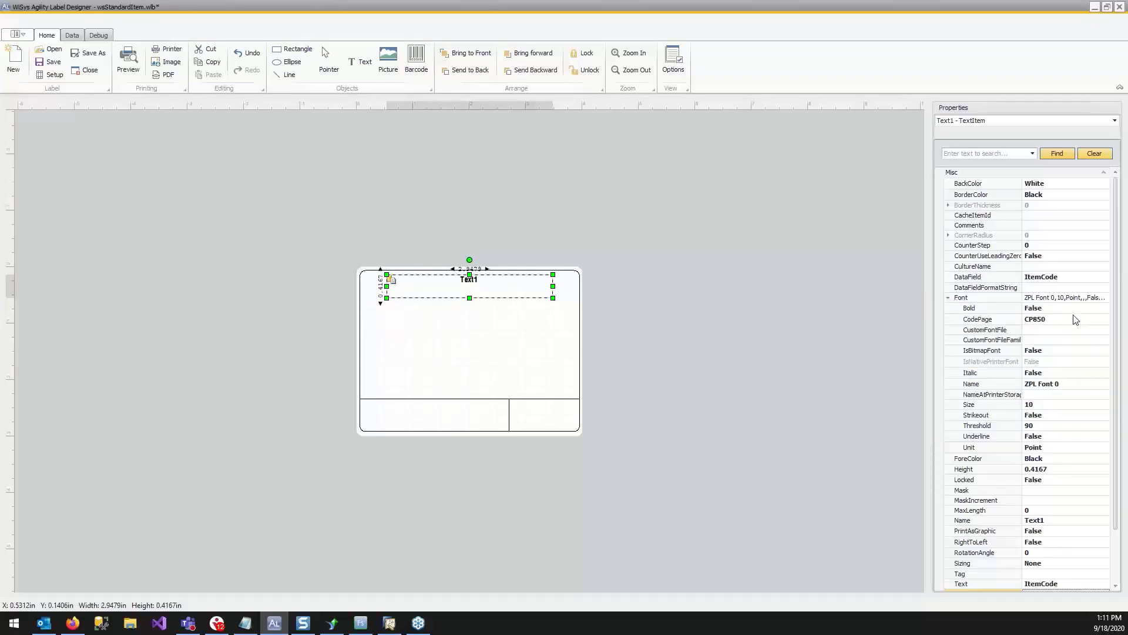
pyautogui.click(1031, 405)
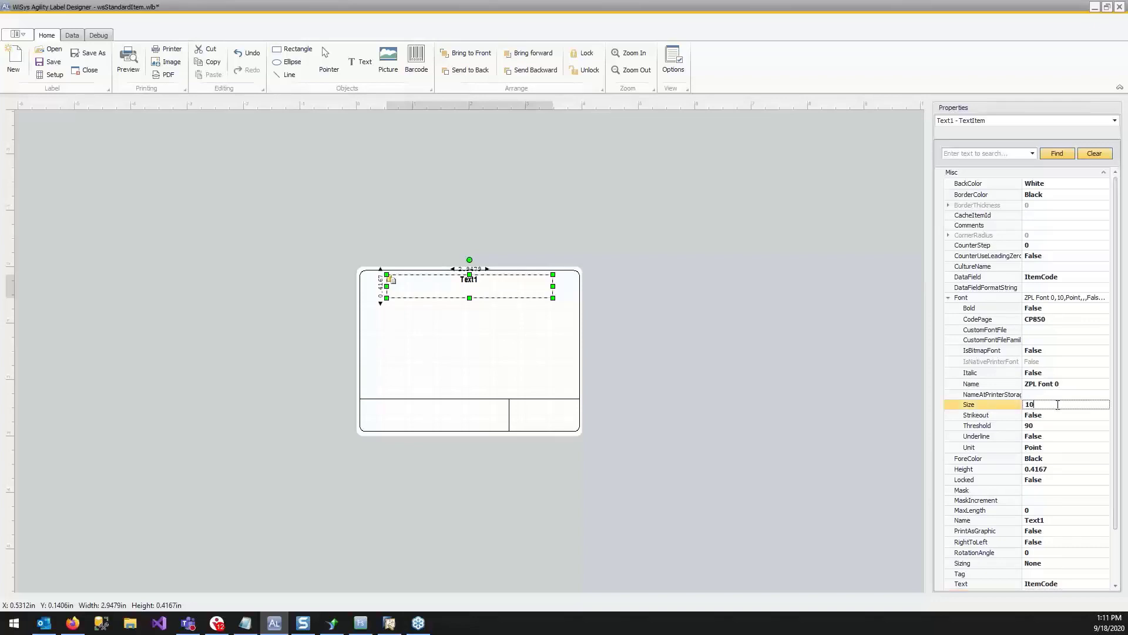
pyautogui.write('16')
pyautogui.press('Return')
pyautogui.press('BackSpace')
pyautogui.press('BackSpace')
pyautogui.write('20')
pyautogui.press('Return')
pyautogui.click(524, 203)
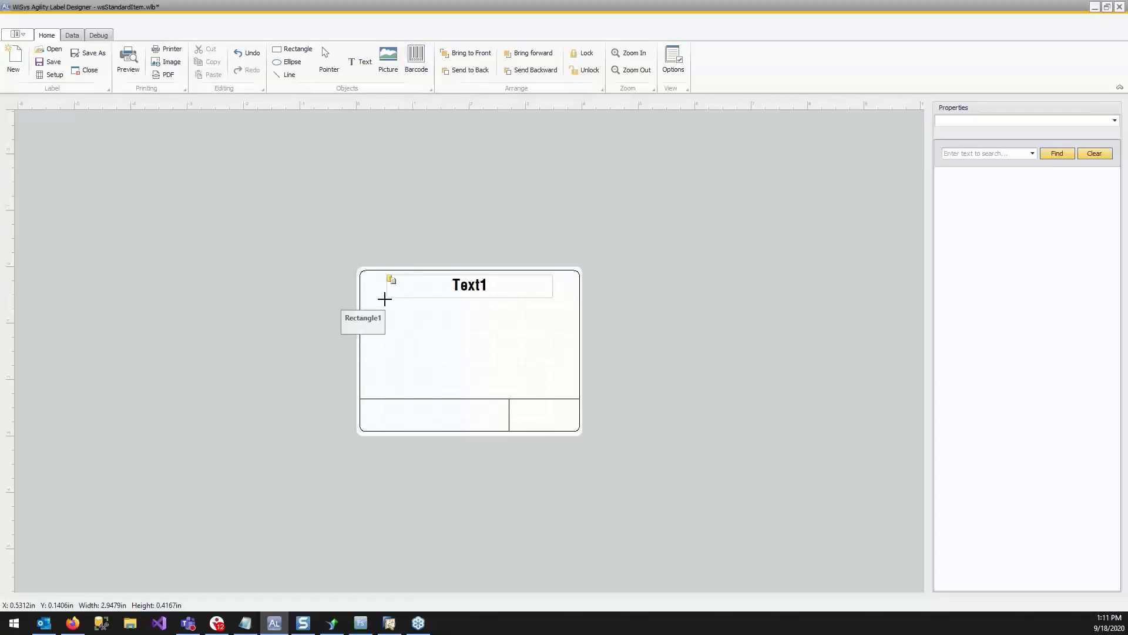
# Draw a barcode about 3.02 by 1.20 in below the ItemCode text and look through its available symbologies.
pyautogui.moveTo(385, 299); pyautogui.dragTo(555, 367)
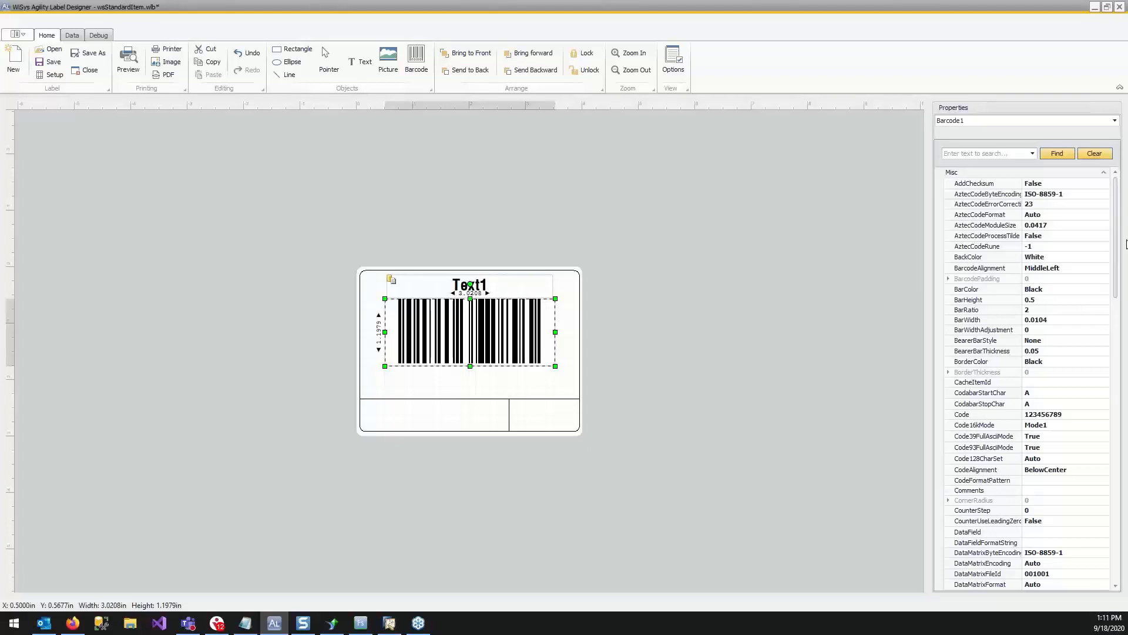
pyautogui.scroll(-20, 1100, 238)
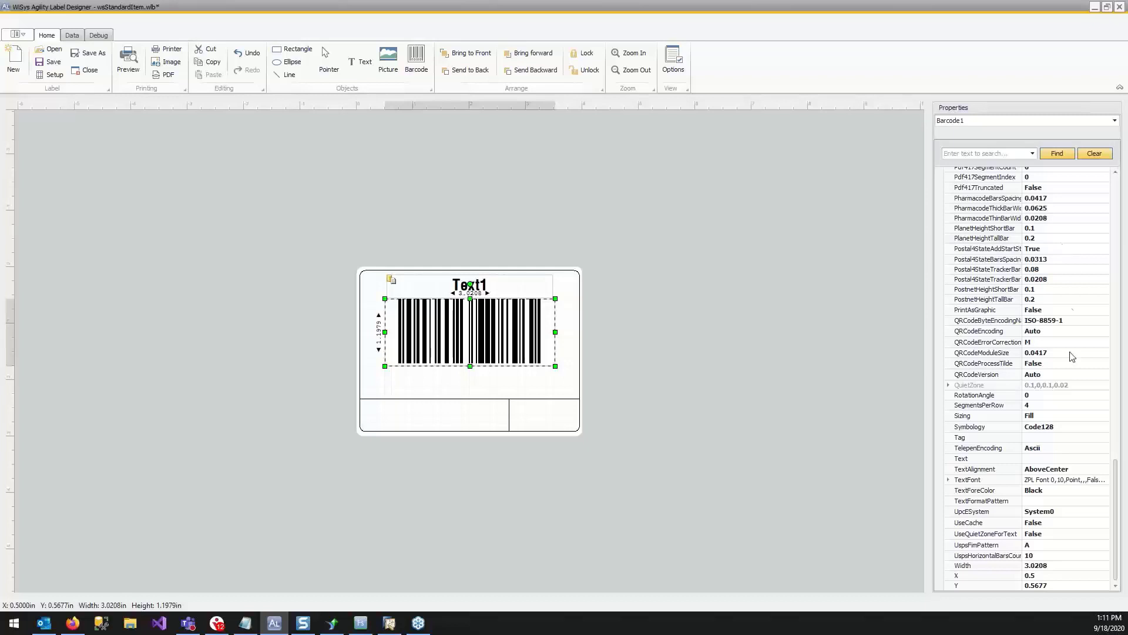
pyautogui.click(1076, 428)
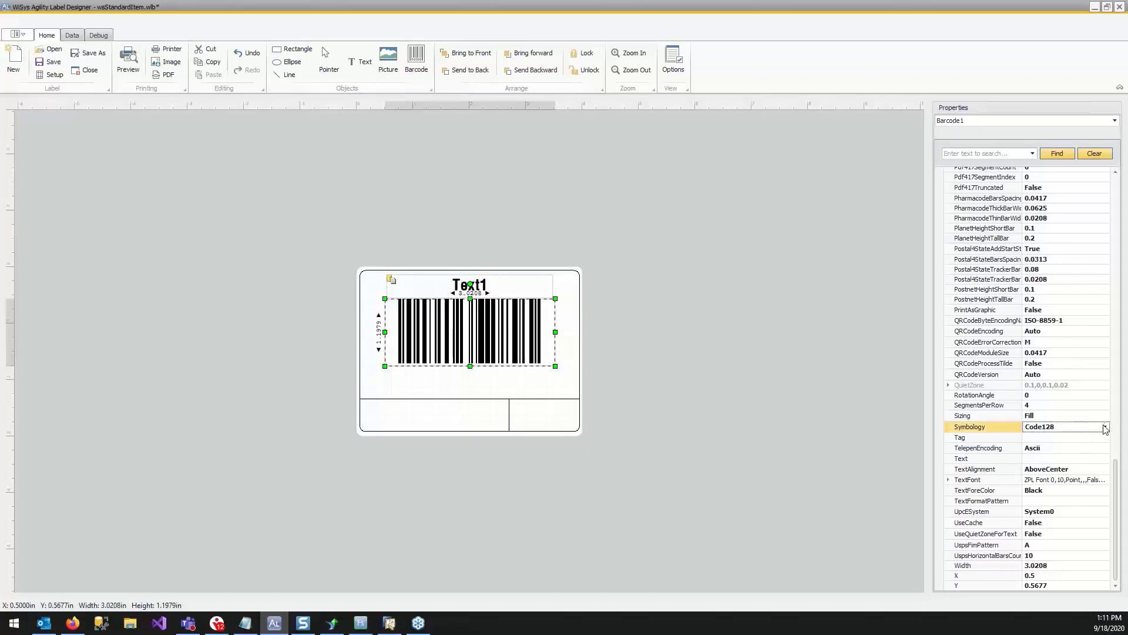
pyautogui.click(1105, 427)
pyautogui.moveTo(1123, 449)
pyautogui.mouseDown()
pyautogui.moveTo(1125, 466)
pyautogui.moveTo(1123, 445)
pyautogui.mouseUp()
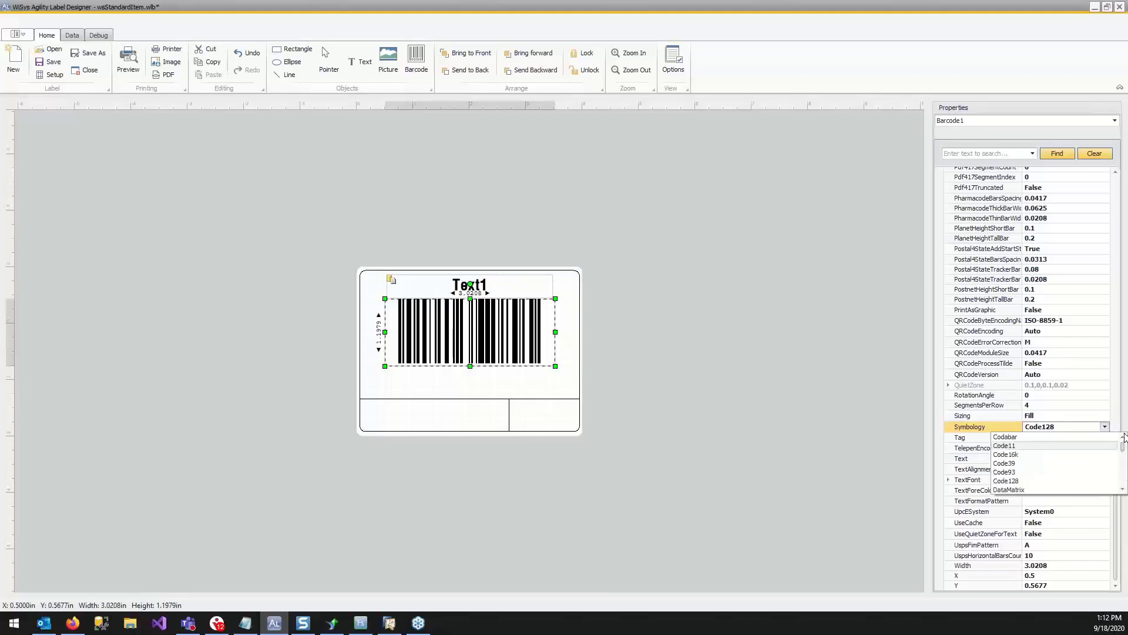
pyautogui.click(832, 384)
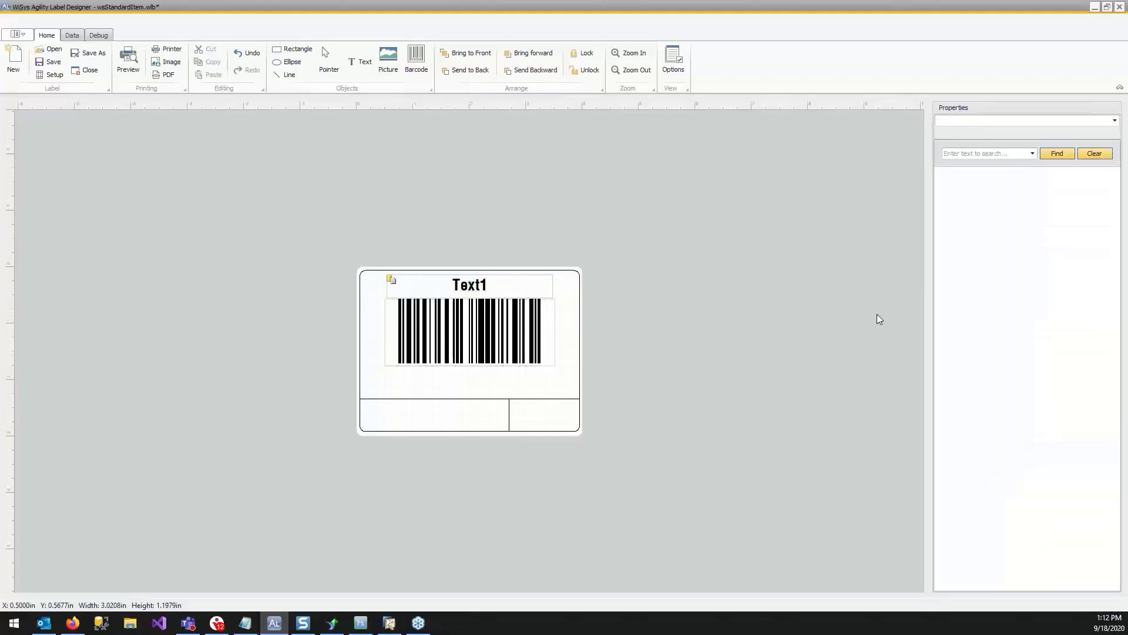
# Filter the barcode's properties by "data" and bind its data field to ItemCode.
pyautogui.click(445, 343)
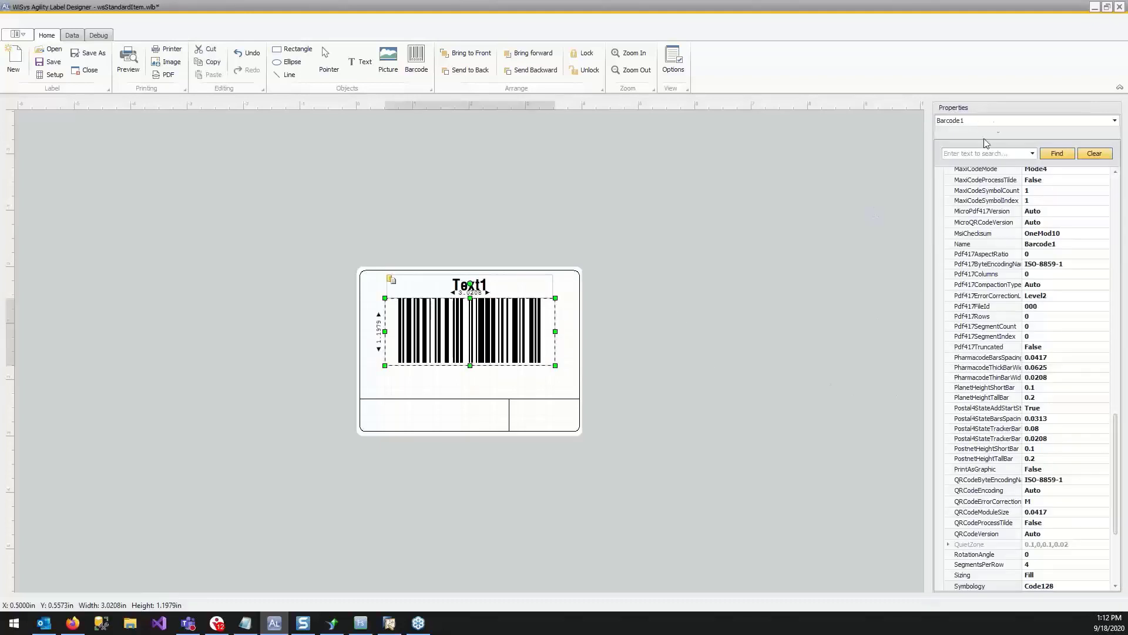
pyautogui.click(962, 155)
pyautogui.write('data')
pyautogui.press('Return')
pyautogui.click(1099, 183)
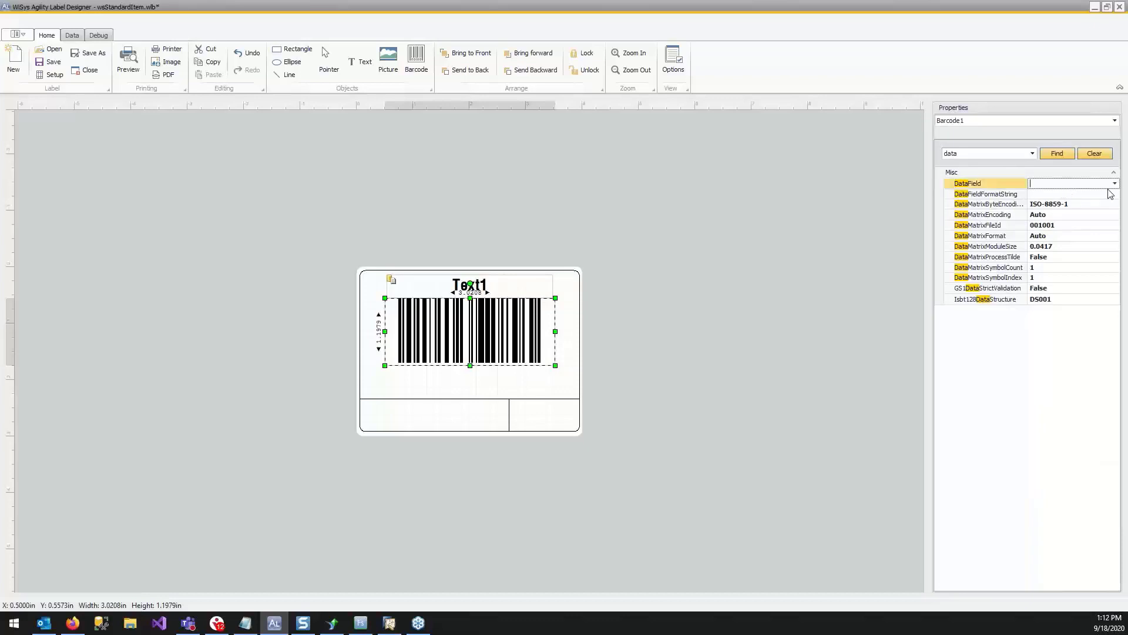
pyautogui.click(1114, 183)
pyautogui.click(1093, 194)
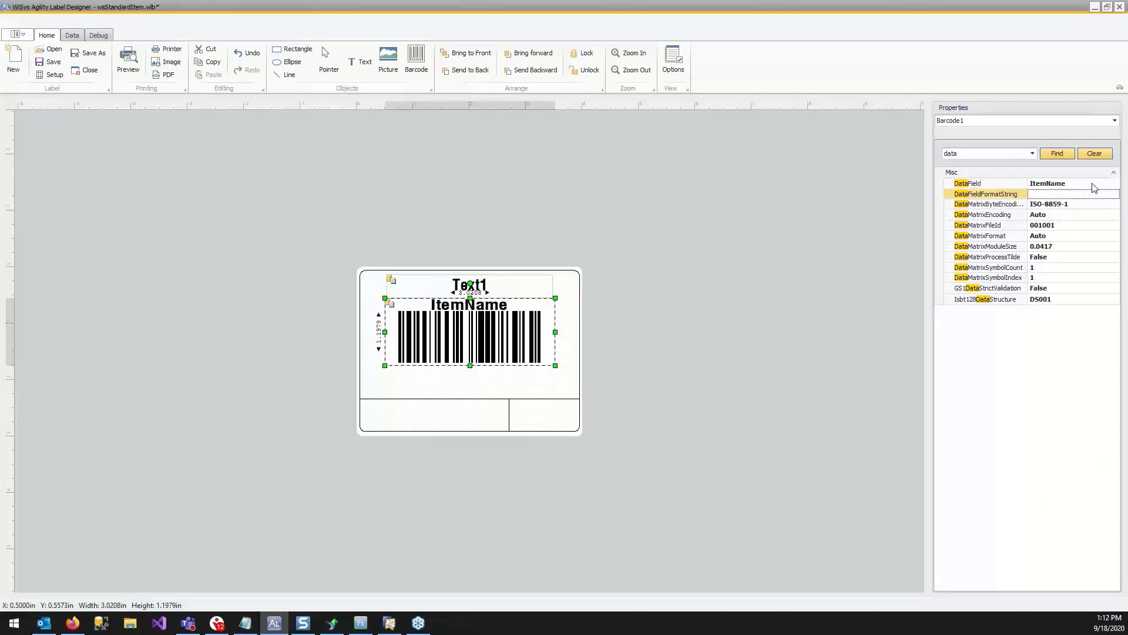
pyautogui.click(1115, 183)
pyautogui.click(1089, 214)
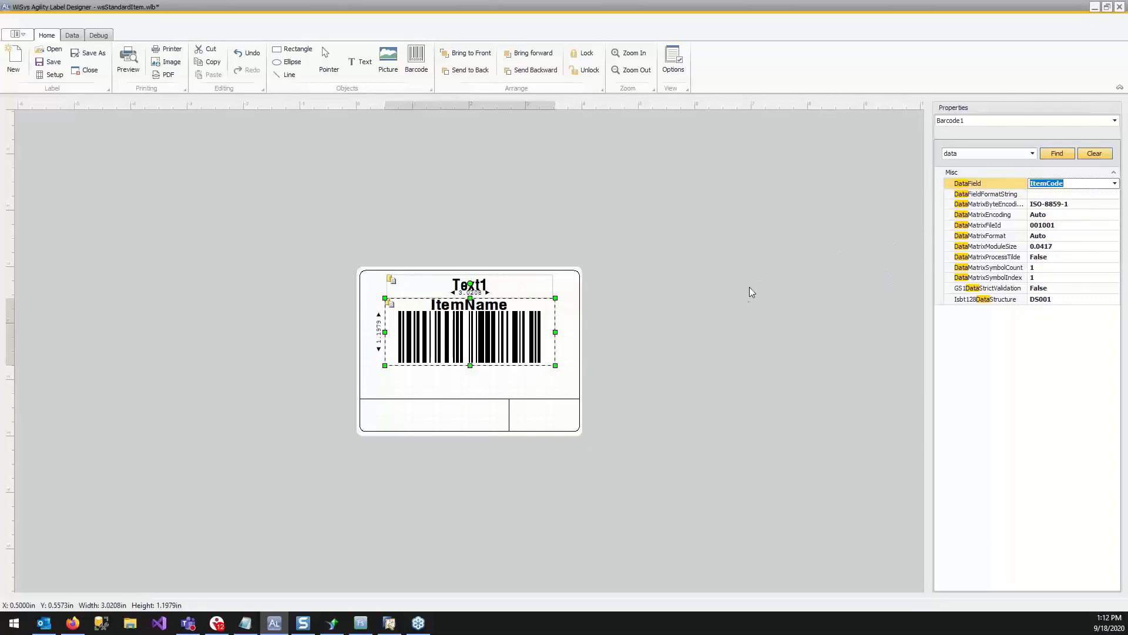
pyautogui.click(497, 337)
# Filter the barcode's properties by "text" and clear its Text value so no caption prints with the bars.
pyautogui.click(983, 152)
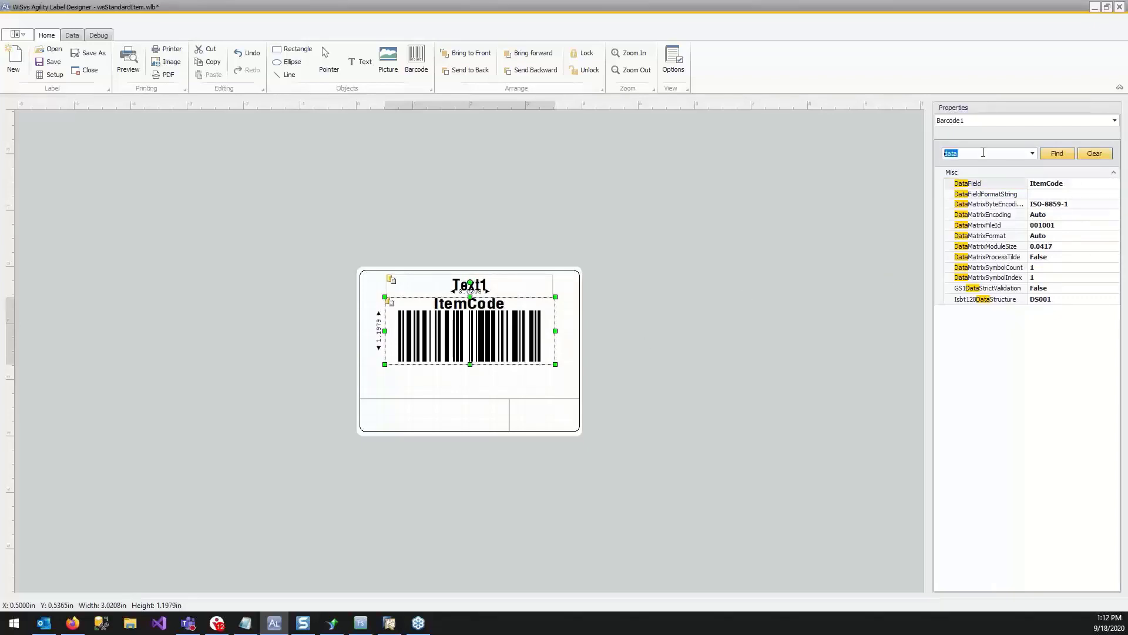
pyautogui.click(984, 153)
pyautogui.press('BackSpace')
pyautogui.press('BackSpace')
pyautogui.press('BackSpace')
pyautogui.press('BackSpace')
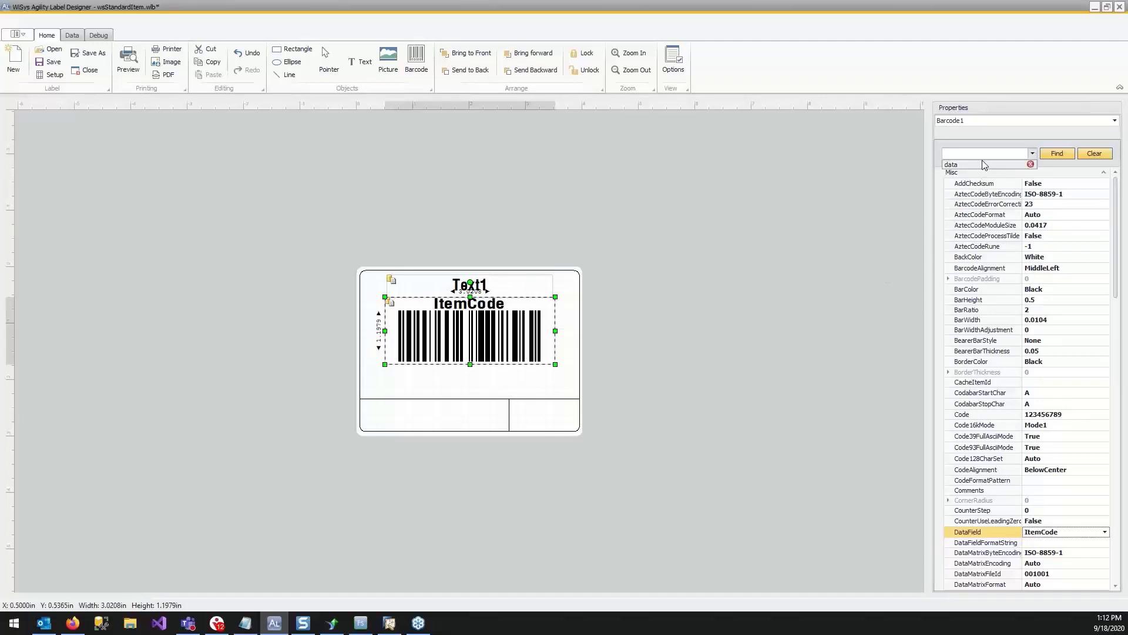
pyautogui.write('te')
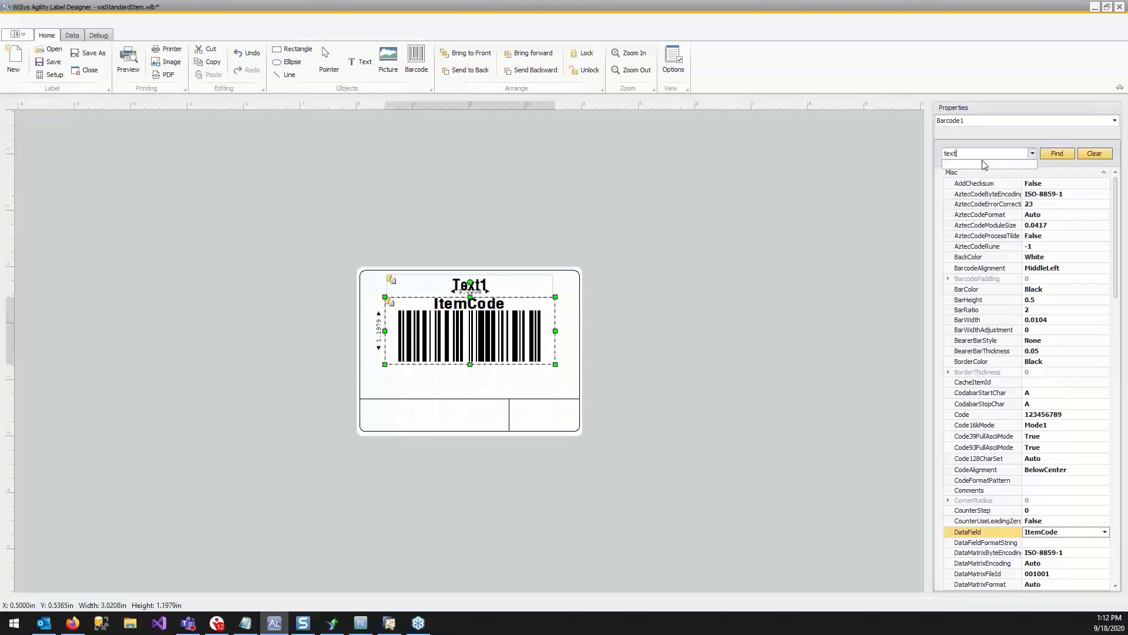
pyautogui.write('xt')
pyautogui.press('Return')
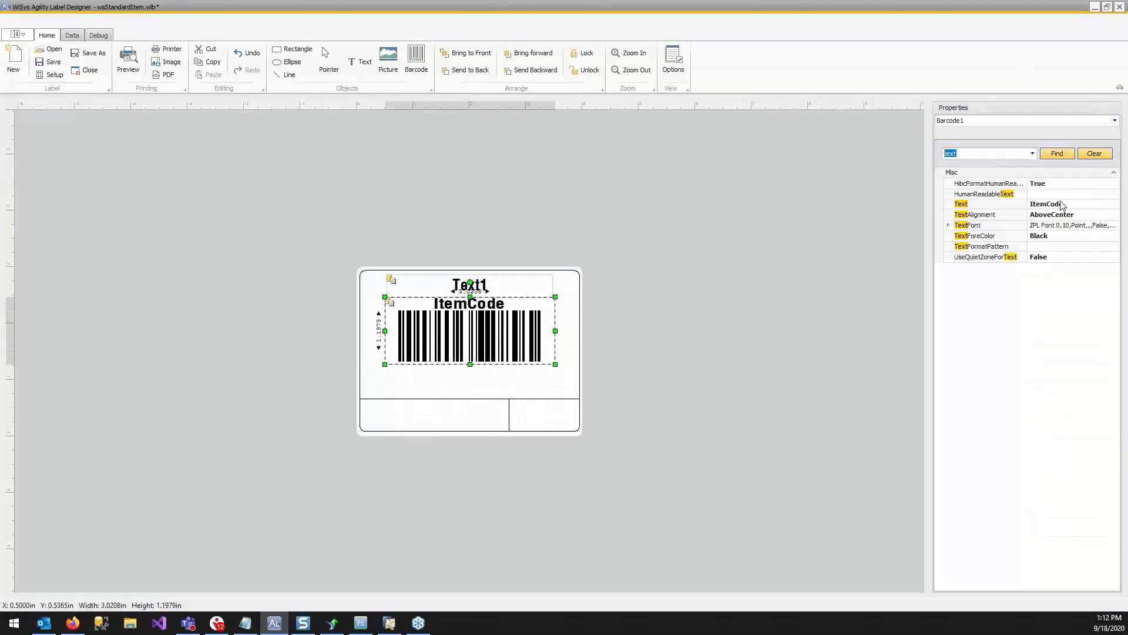
pyautogui.click(1082, 205)
pyautogui.press('BackSpace')
pyautogui.press('BackSpace')
pyautogui.press('BackSpace')
pyautogui.press('BackSpace')
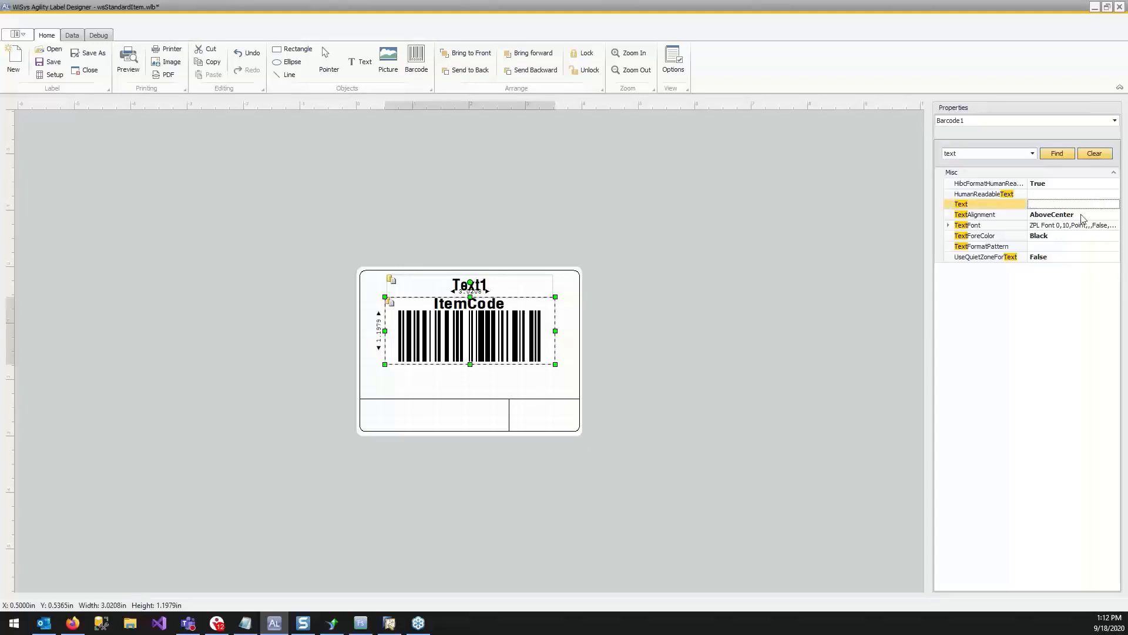
pyautogui.press('Tab')
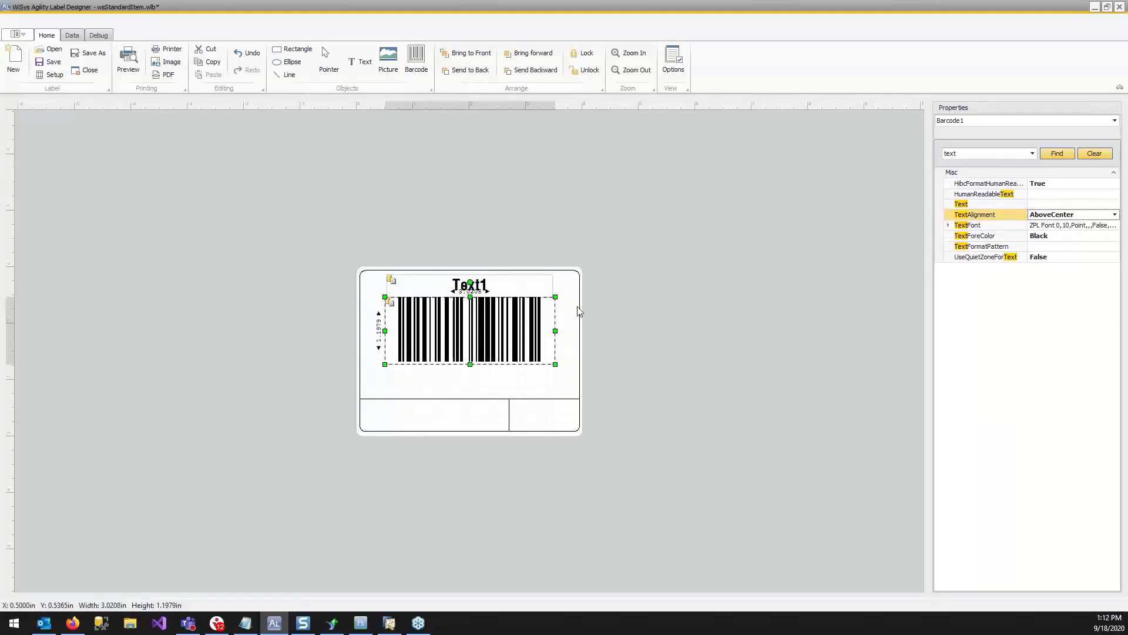
pyautogui.click(698, 302)
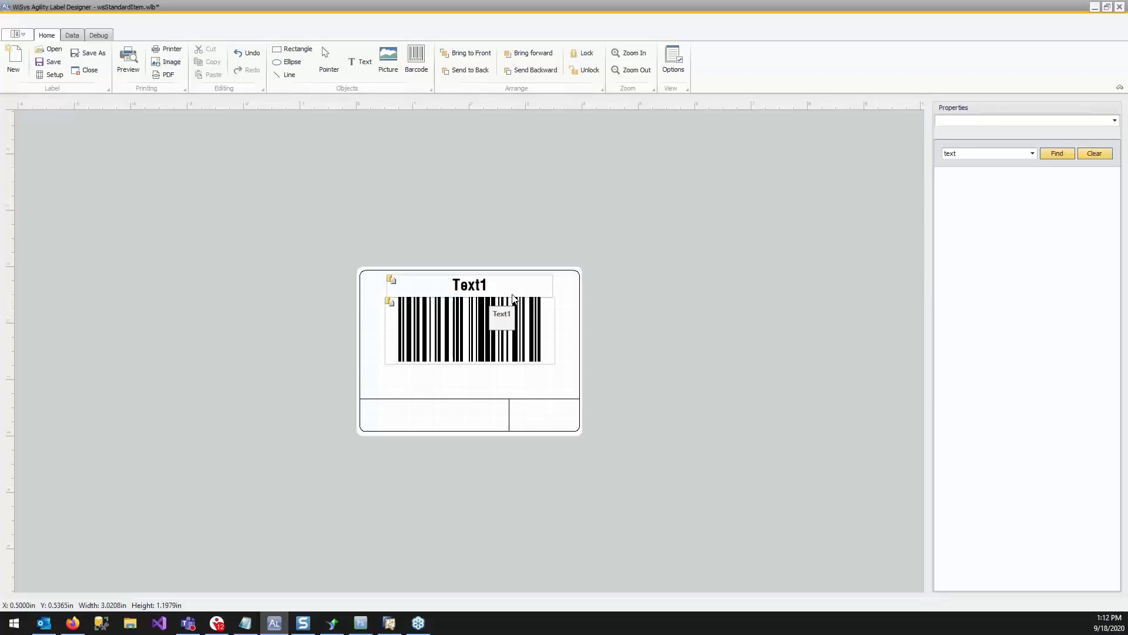
# Add a text box about 3.53 by 0.43 in below the barcode, bound to ItemName, with font size 18.
pyautogui.click(360, 62)
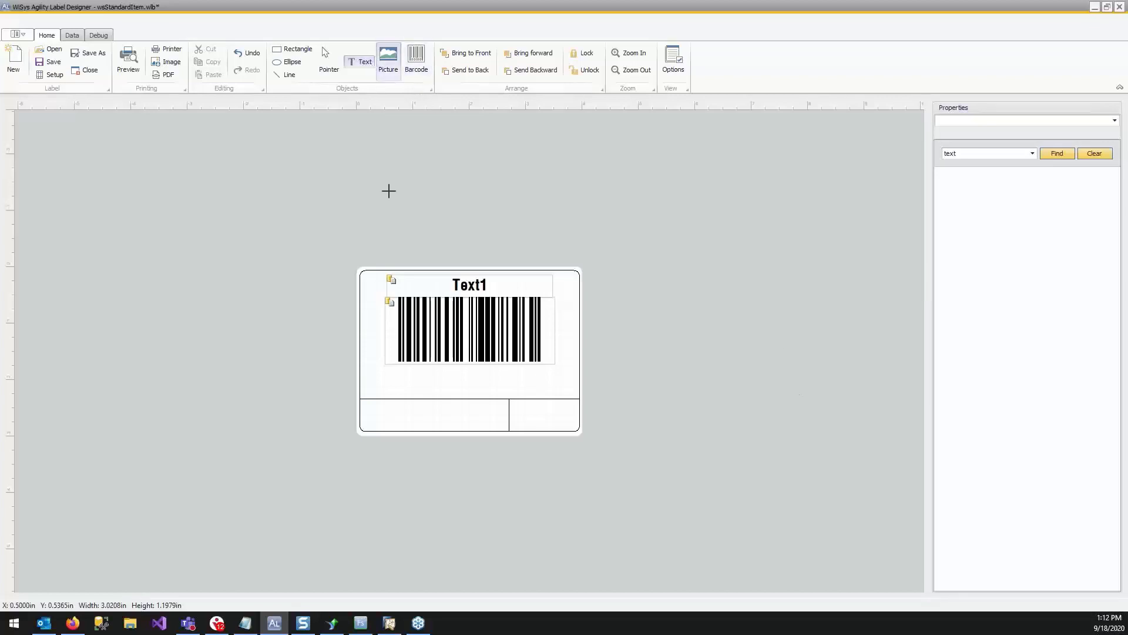
pyautogui.moveTo(373, 369); pyautogui.dragTo(573, 393)
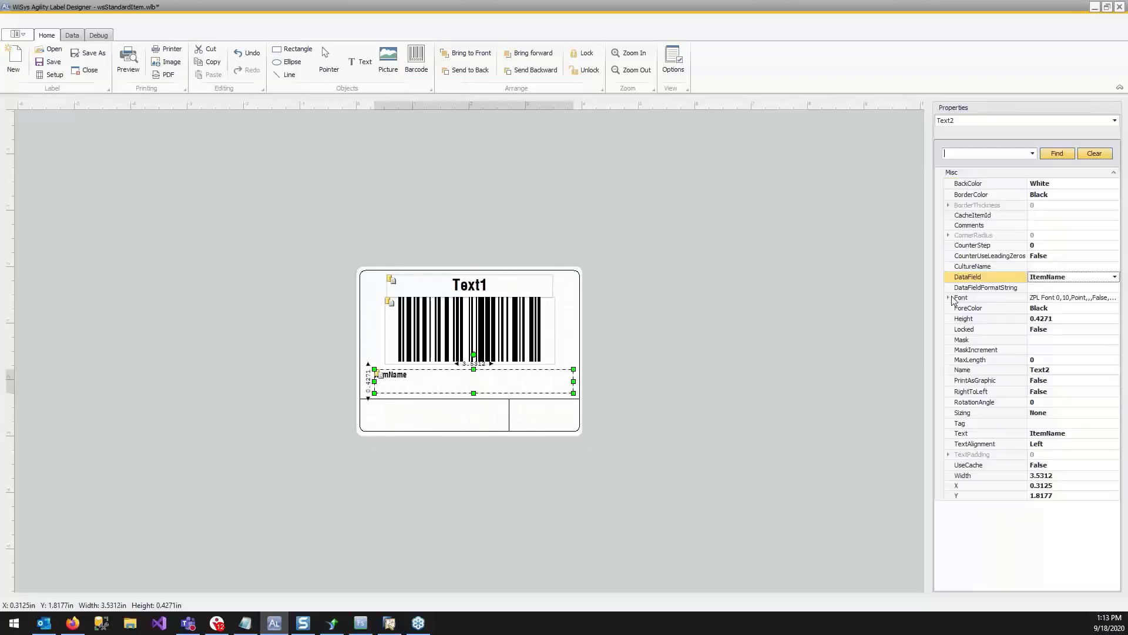
pyautogui.click(949, 298)
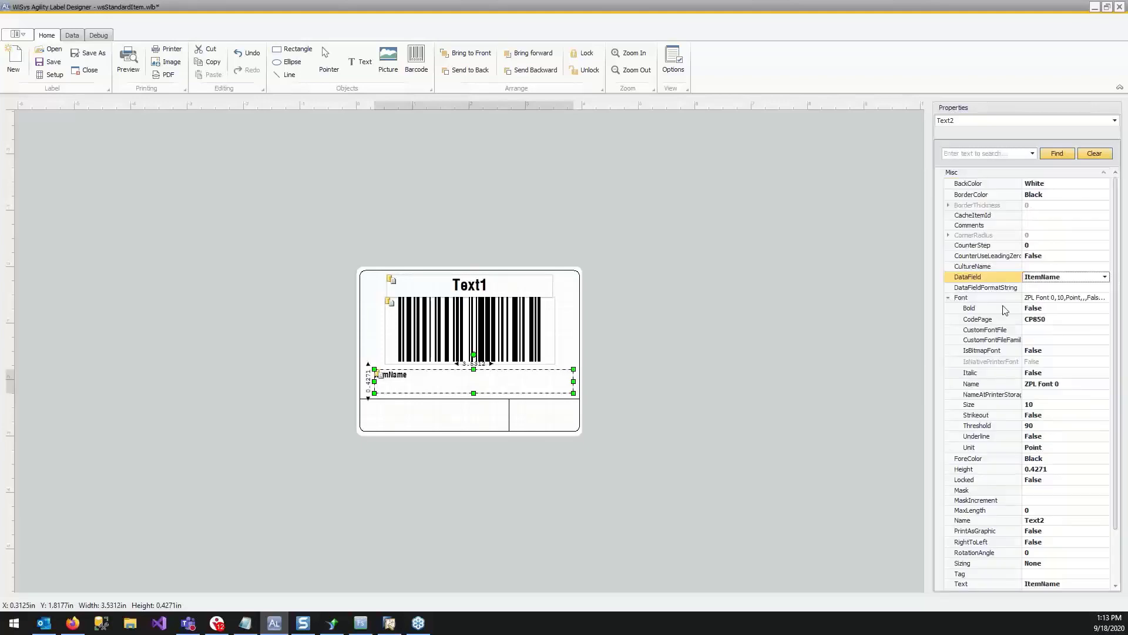
pyautogui.click(1049, 404)
pyautogui.write('18')
pyautogui.press('Return')
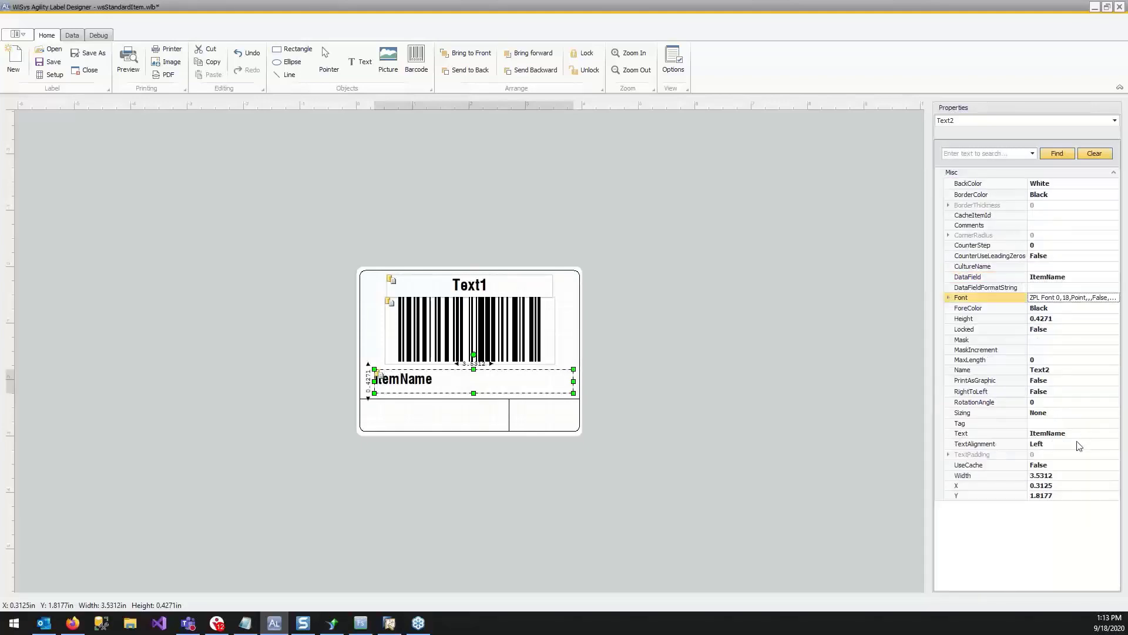
# Center the text in the ItemName box and deselect it.
pyautogui.click(1075, 444)
pyautogui.click(1066, 444)
pyautogui.click(1065, 468)
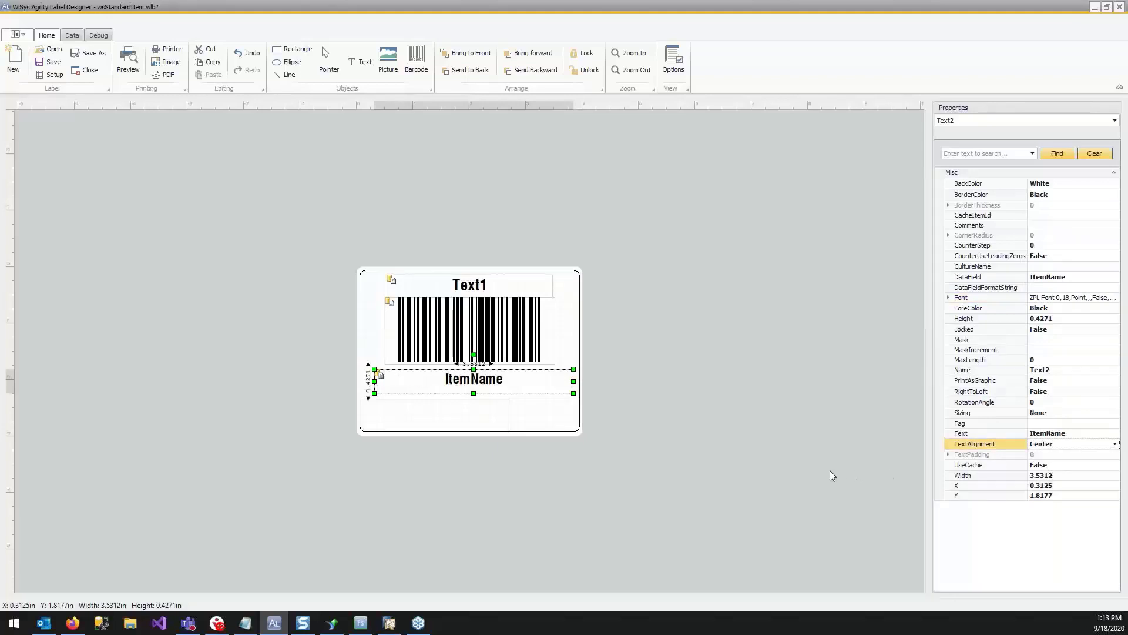
pyautogui.click(831, 474)
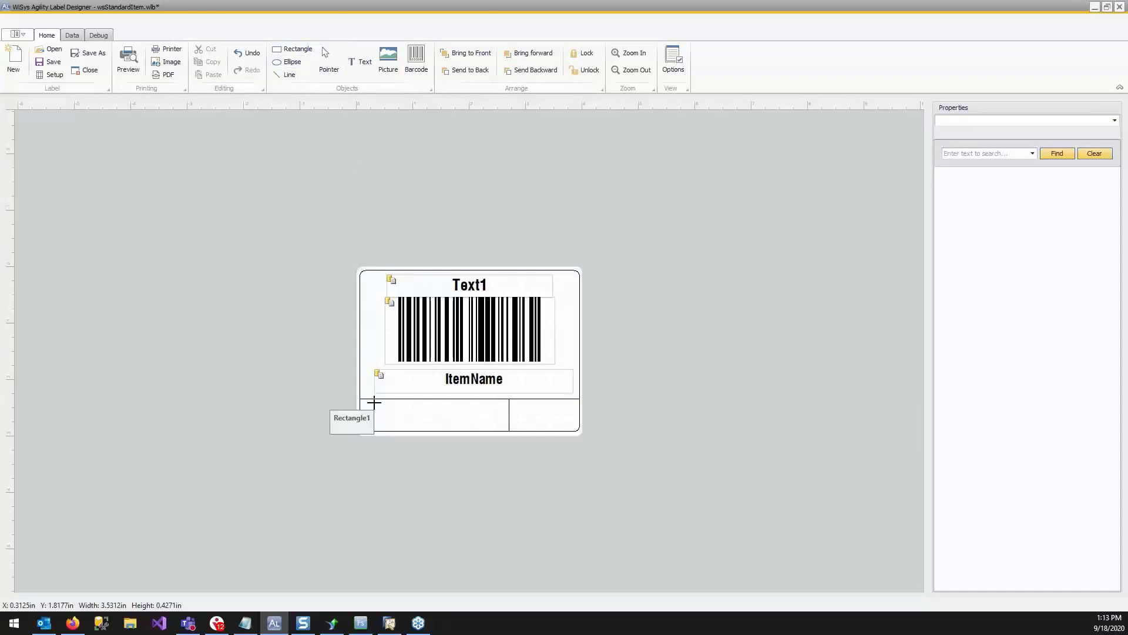
# Add a text box about 2.24 by 0.23 in inside the label's lower-left cell and bind its data field to BatSer.
pyautogui.moveTo(374, 402); pyautogui.dragTo(499, 413)
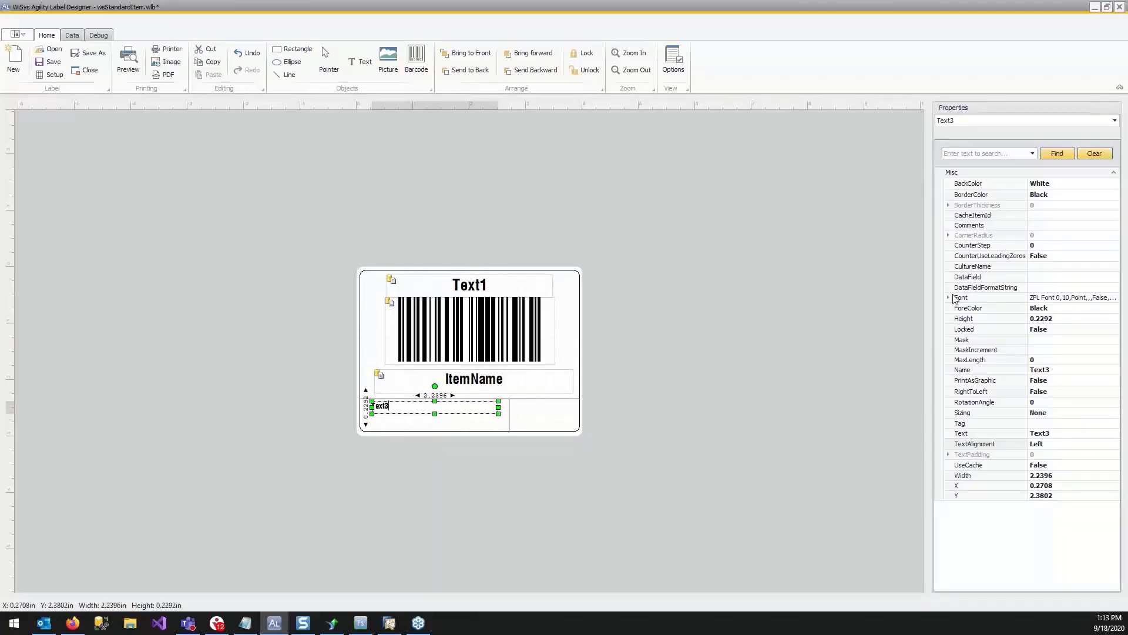
pyautogui.click(1072, 277)
pyautogui.click(1114, 277)
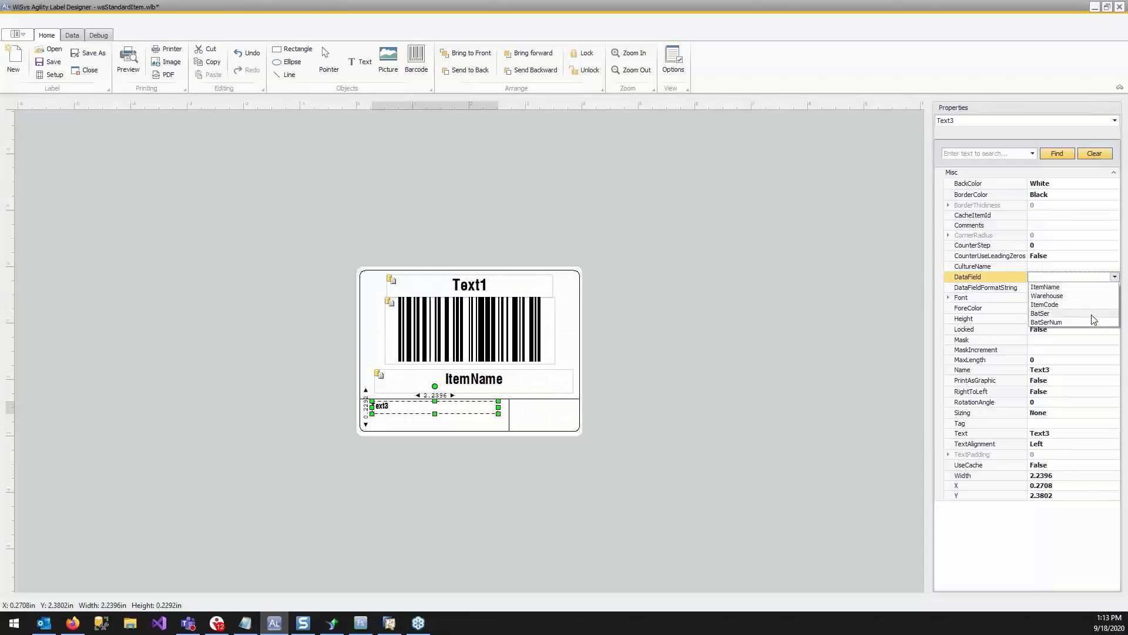
pyautogui.click(1092, 314)
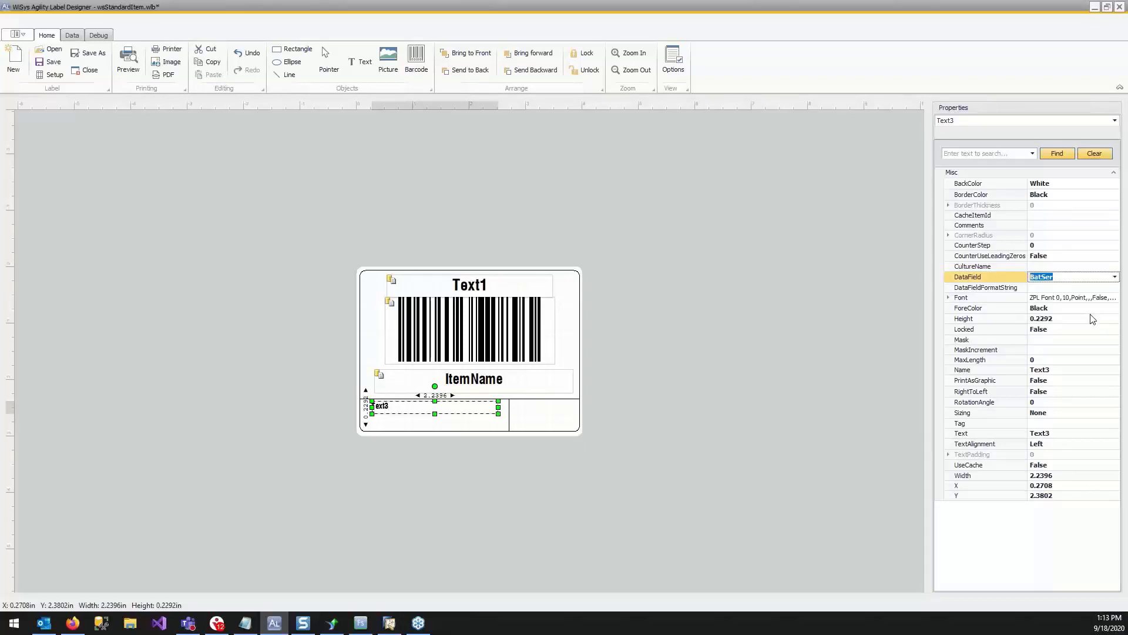
# Center the text in the BatSer box and deselect it.
pyautogui.click(736, 334)
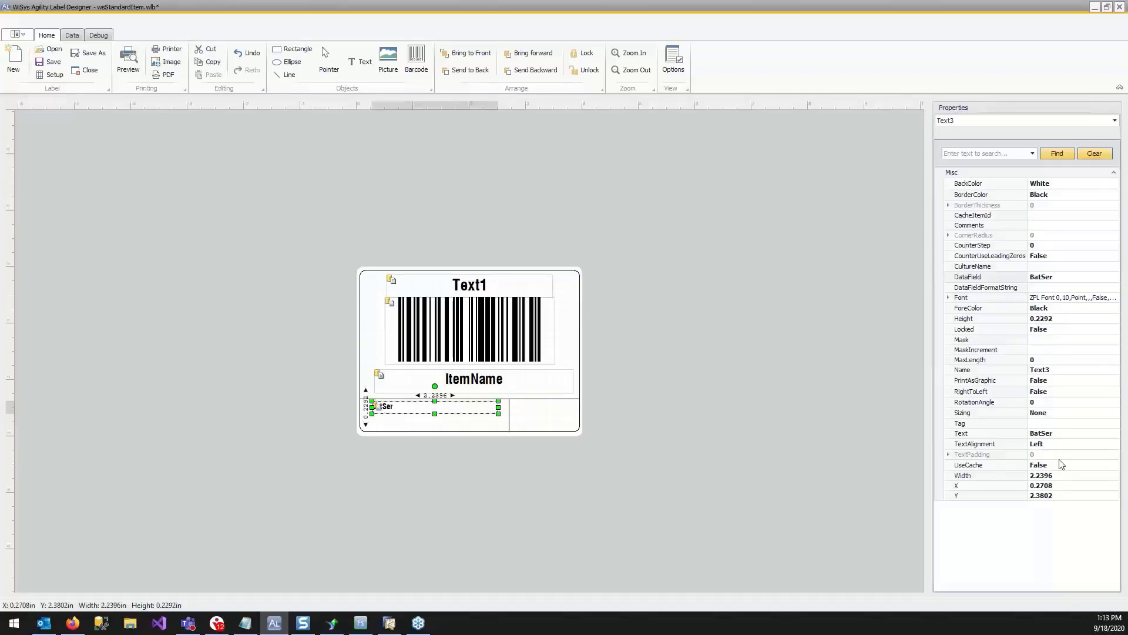
pyautogui.click(1080, 445)
pyautogui.click(1114, 444)
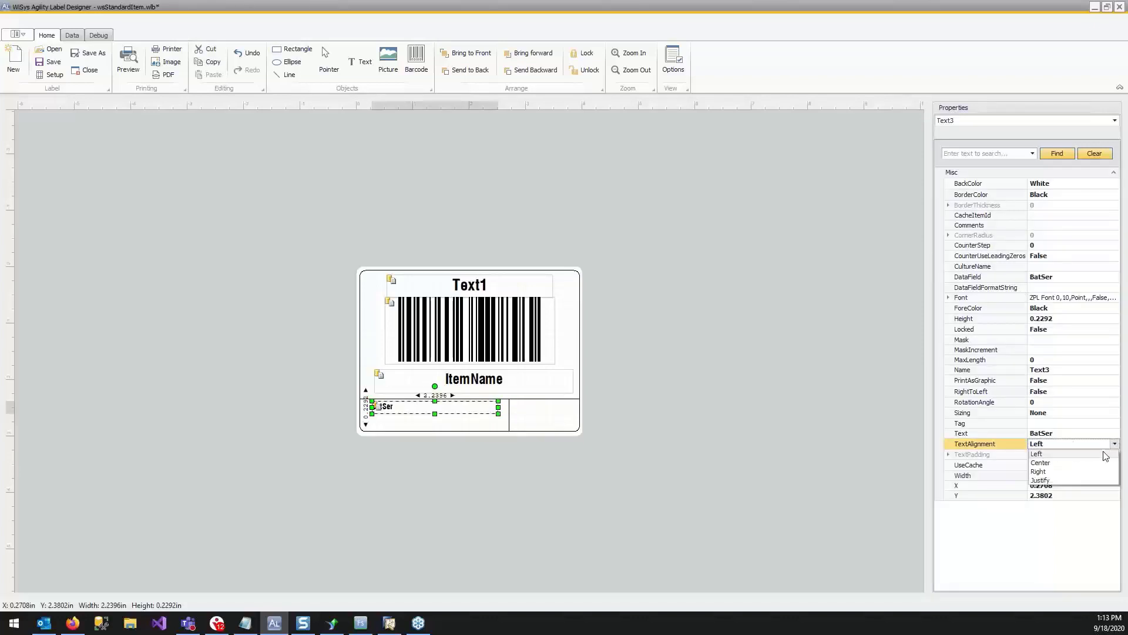
pyautogui.click(1097, 463)
pyautogui.click(434, 425)
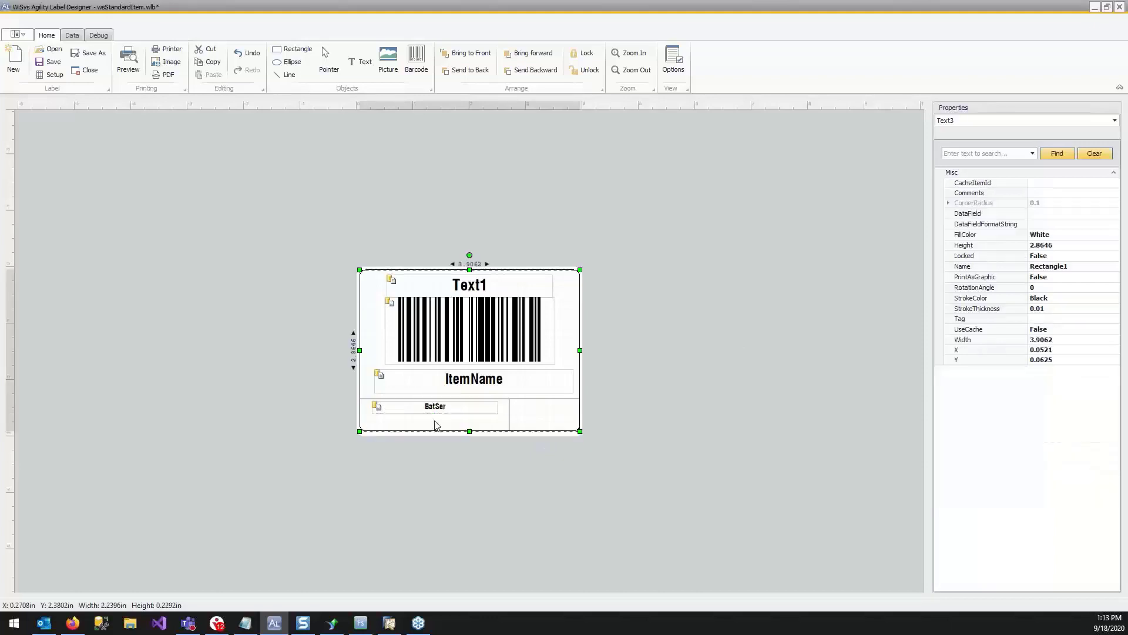
pyautogui.click(856, 308)
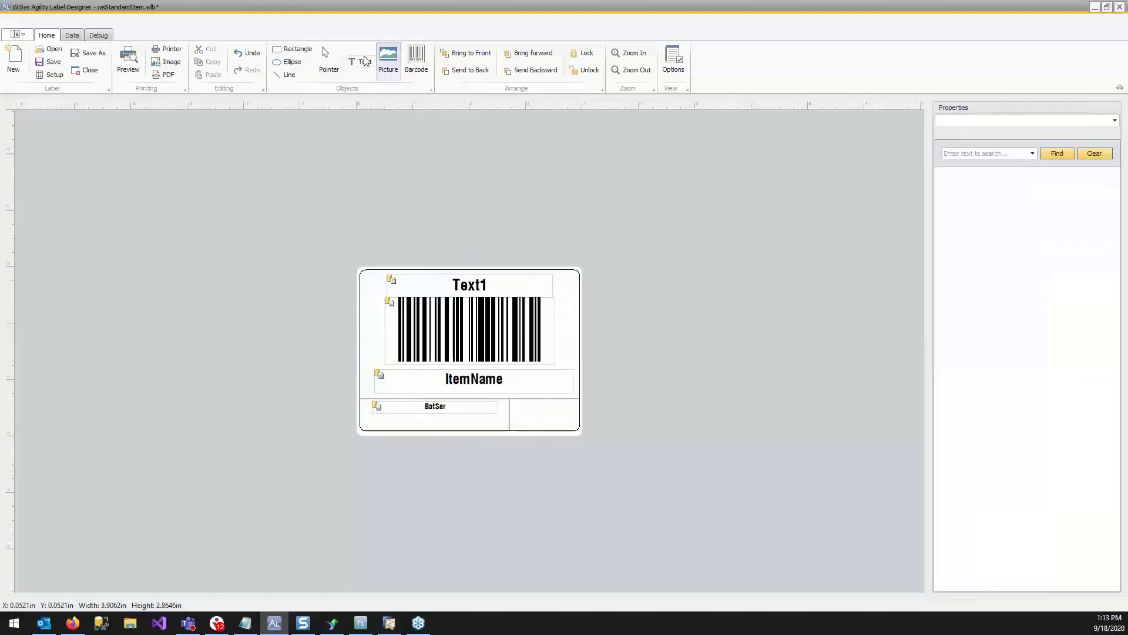
# Add a text box about 2.32 by 0.25 in directly below the BatSer box and bind its data field to BatSerNum.
pyautogui.click(305, 51)
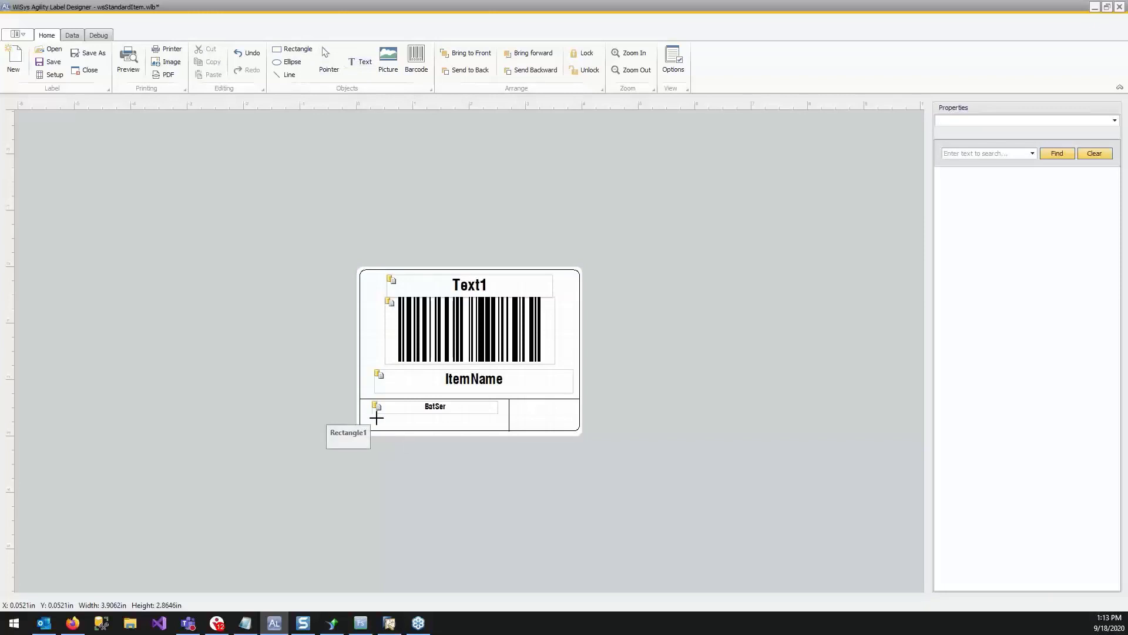
pyautogui.moveTo(373, 415); pyautogui.dragTo(504, 429)
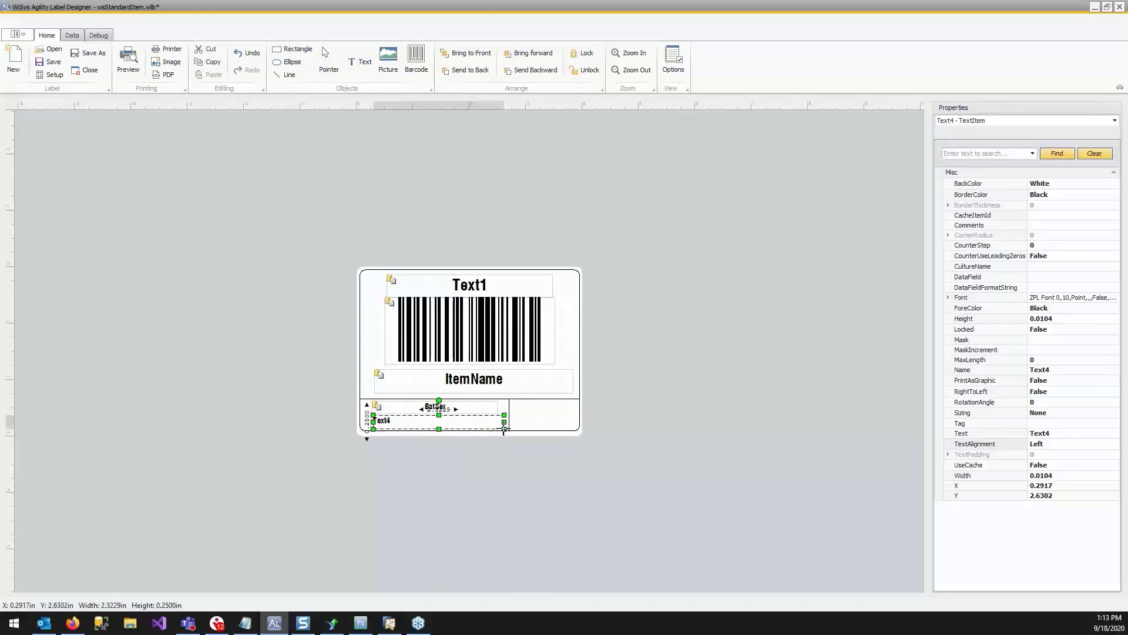
pyautogui.click(1059, 278)
pyautogui.click(1115, 276)
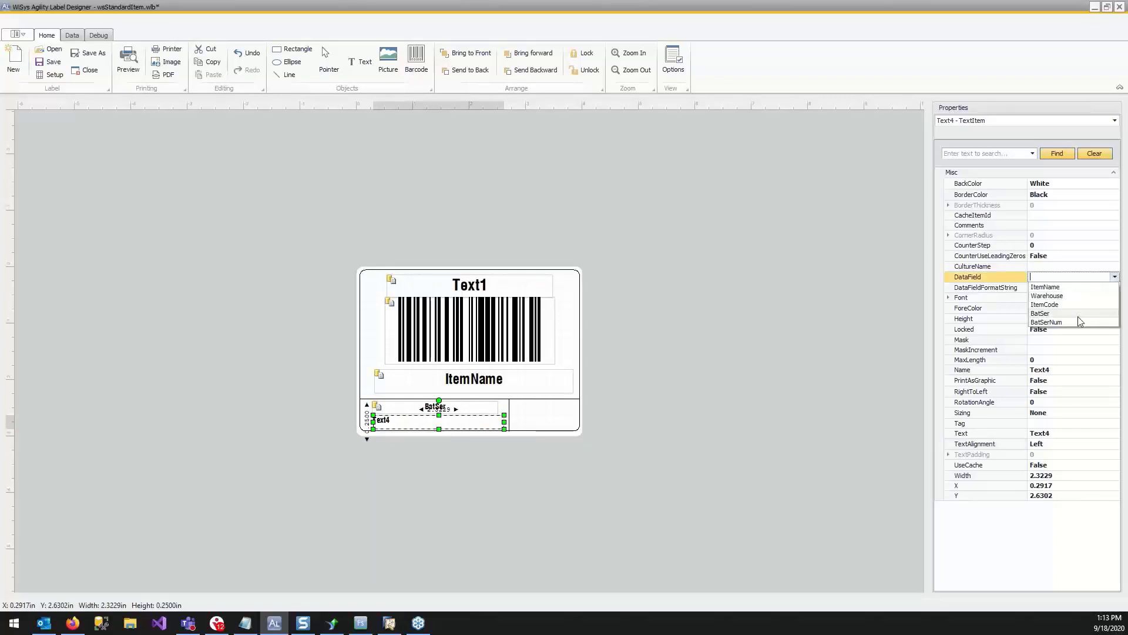
pyautogui.click(1079, 322)
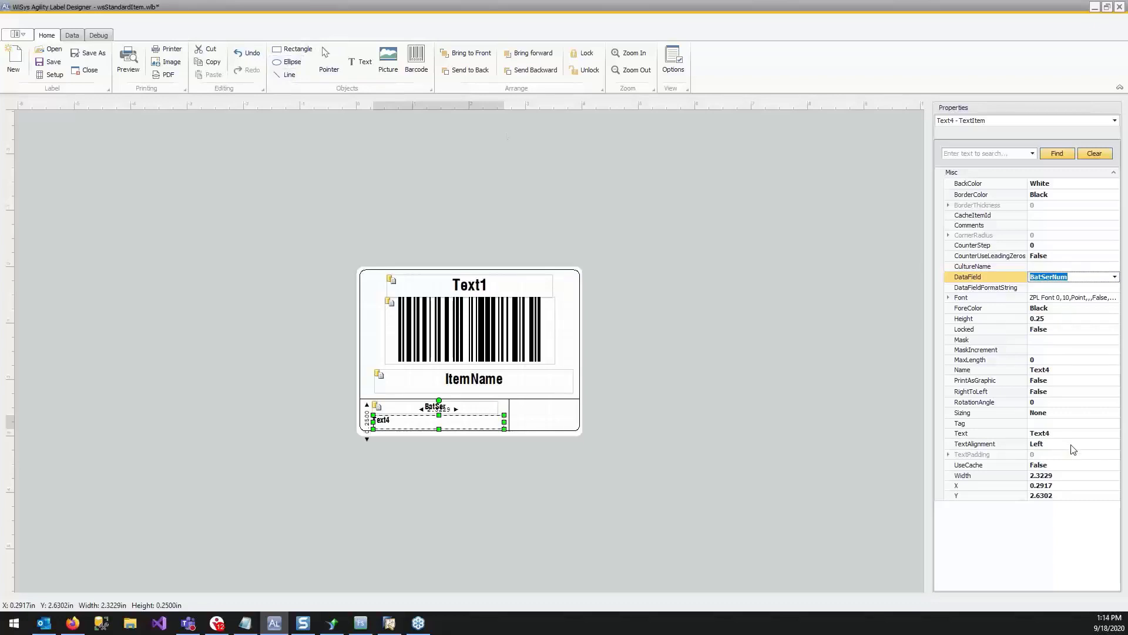
# Center the text in the BatSerNum box and deselect it.
pyautogui.click(1110, 445)
pyautogui.click(1115, 445)
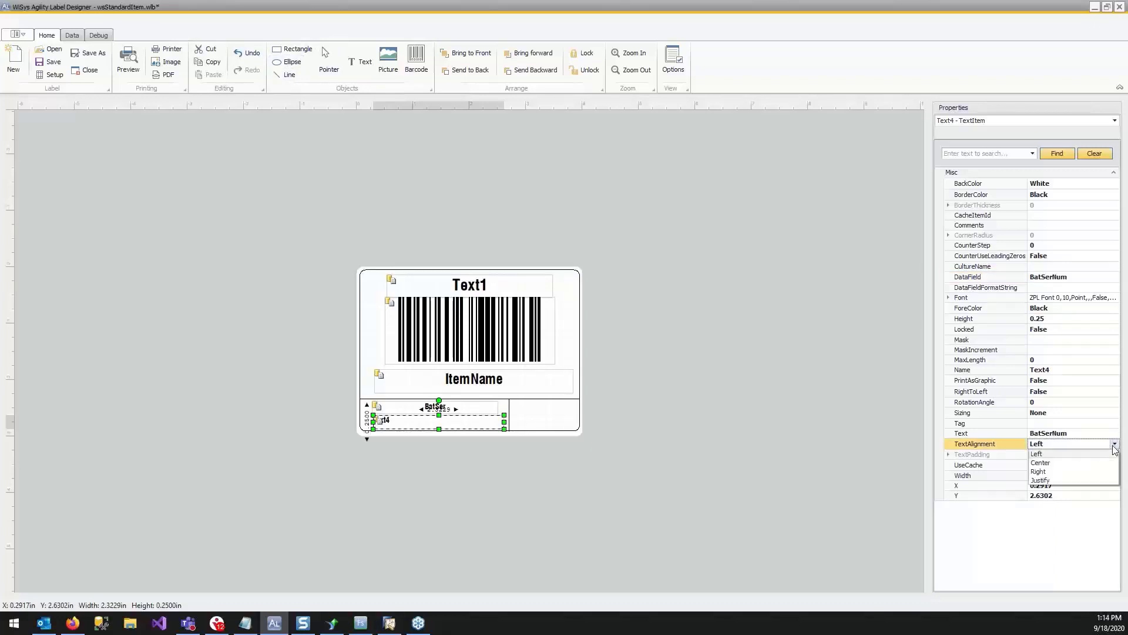
pyautogui.click(1096, 464)
pyautogui.click(640, 425)
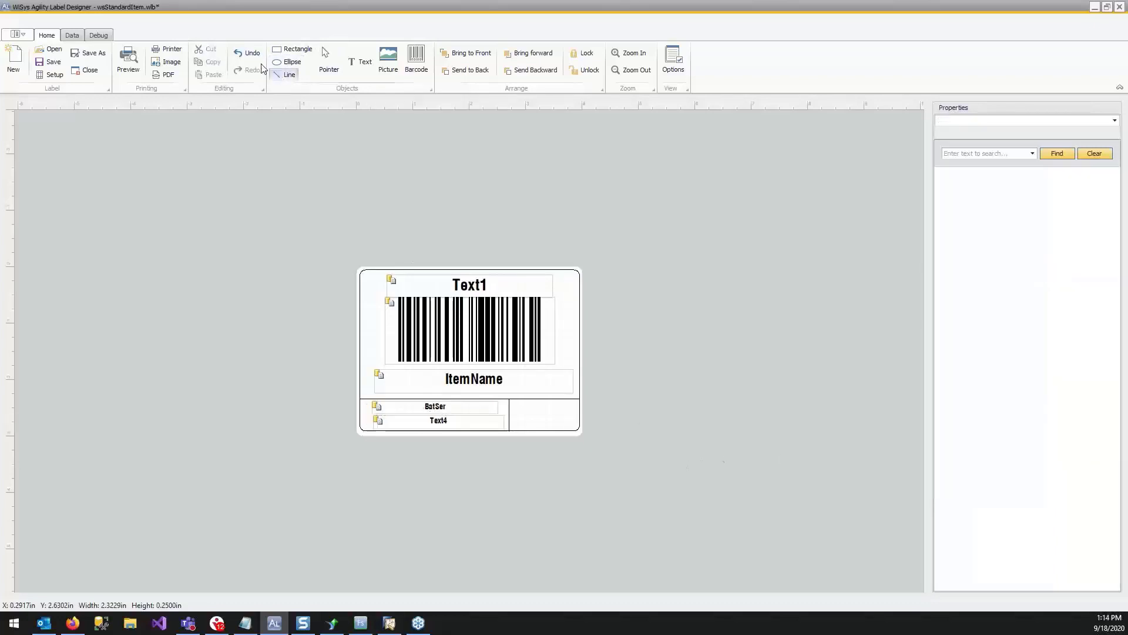
# Add a text box about 1.08 by 0.26 in at the top of the label's lower-right cell, reading "Warehouse".
pyautogui.click(358, 63)
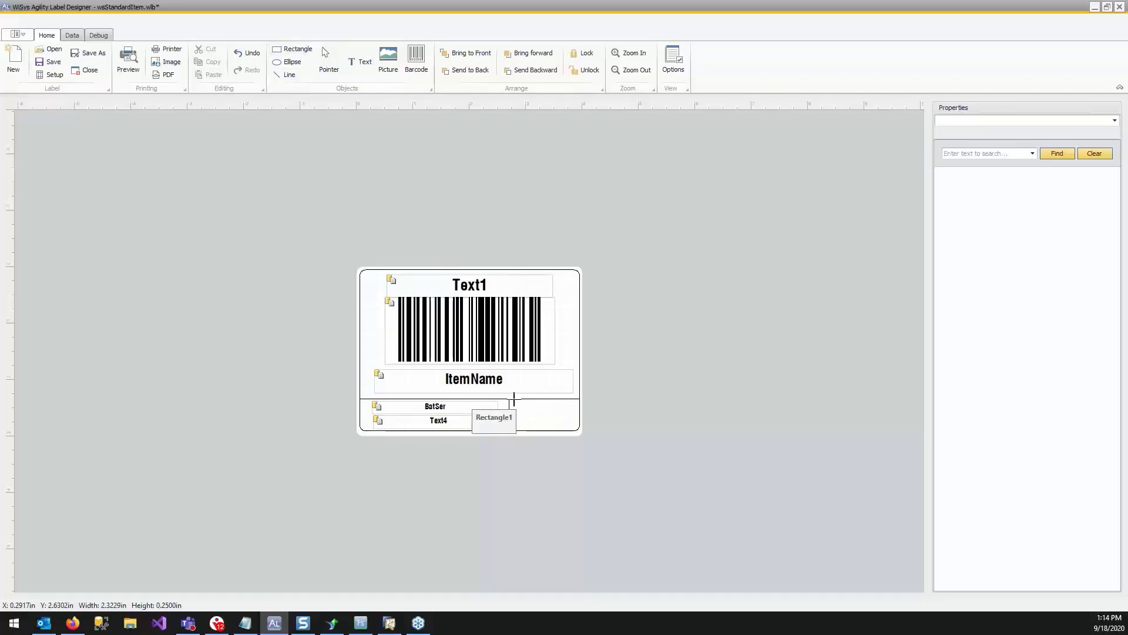
pyautogui.moveTo(515, 400); pyautogui.dragTo(576, 415)
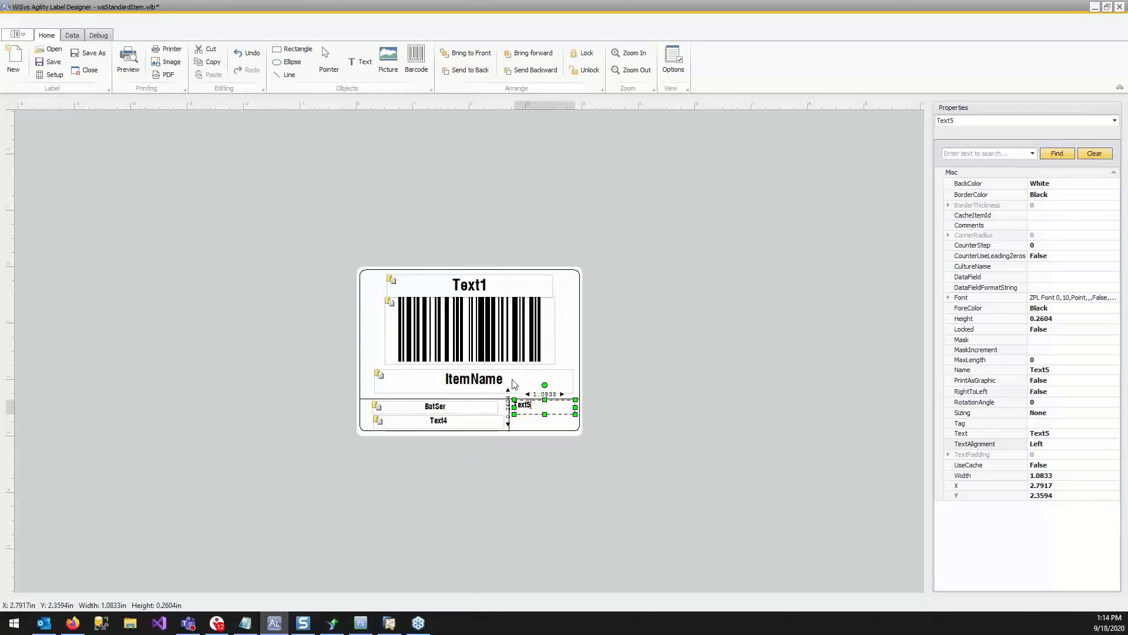
pyautogui.write('Warehouse')
pyautogui.click(690, 388)
# Center the Warehouse caption in its text box.
pyautogui.click(1094, 445)
pyautogui.click(1109, 447)
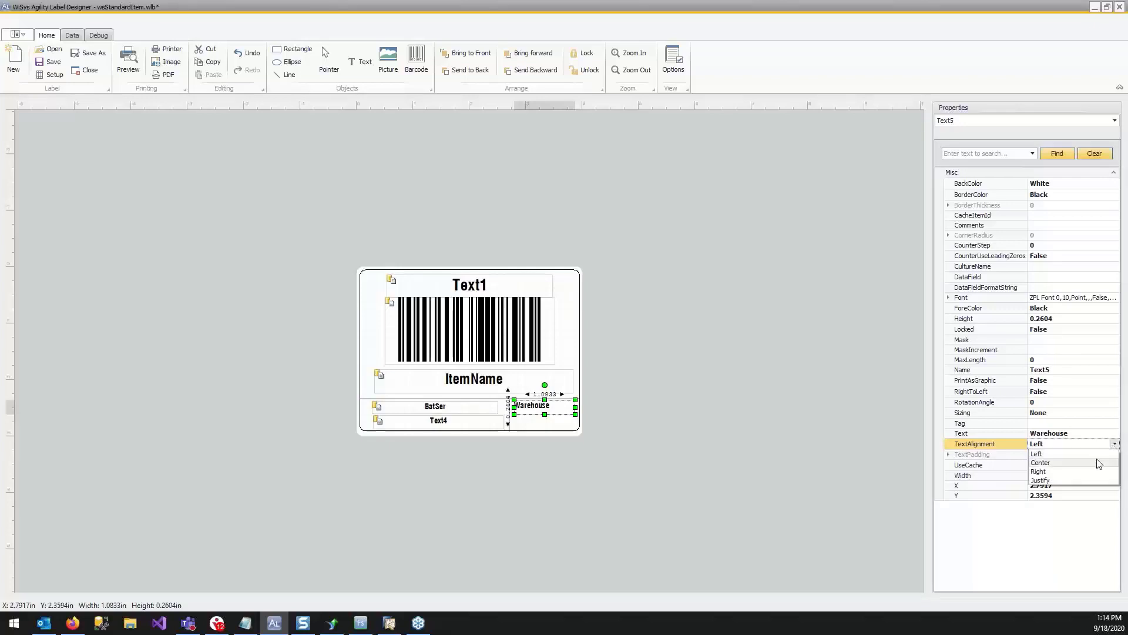
pyautogui.click(1095, 461)
pyautogui.click(526, 415)
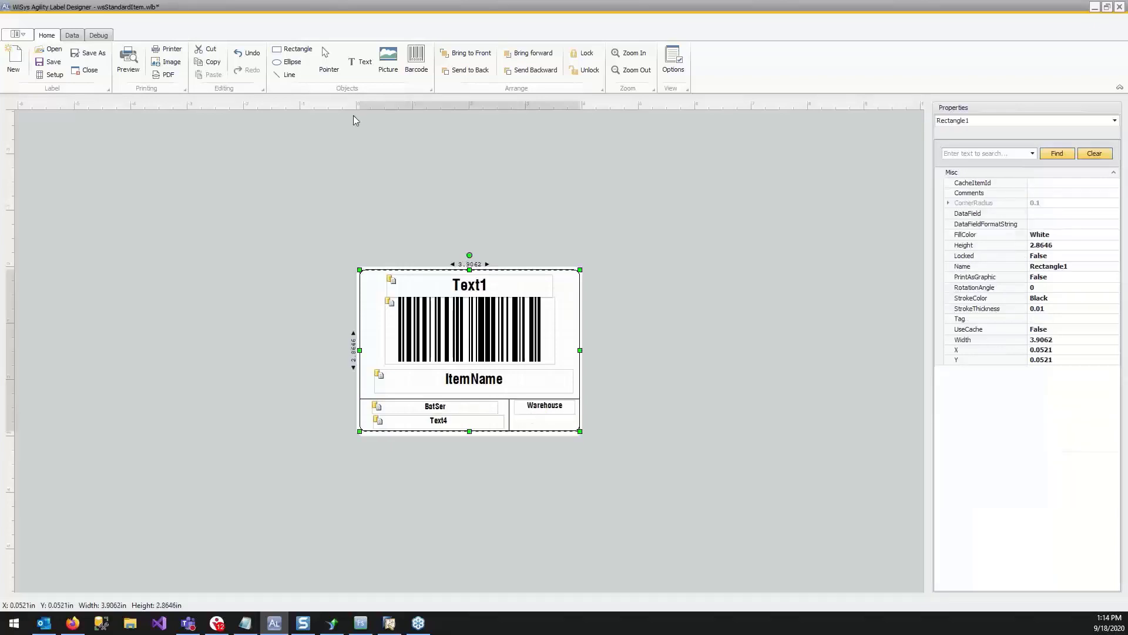
# Add a text box about 0.97 by 0.25 in below the Warehouse caption and bind its data field to Warehouse.
pyautogui.click(351, 61)
pyautogui.click(519, 413)
pyautogui.moveTo(549, 421); pyautogui.dragTo(575, 429)
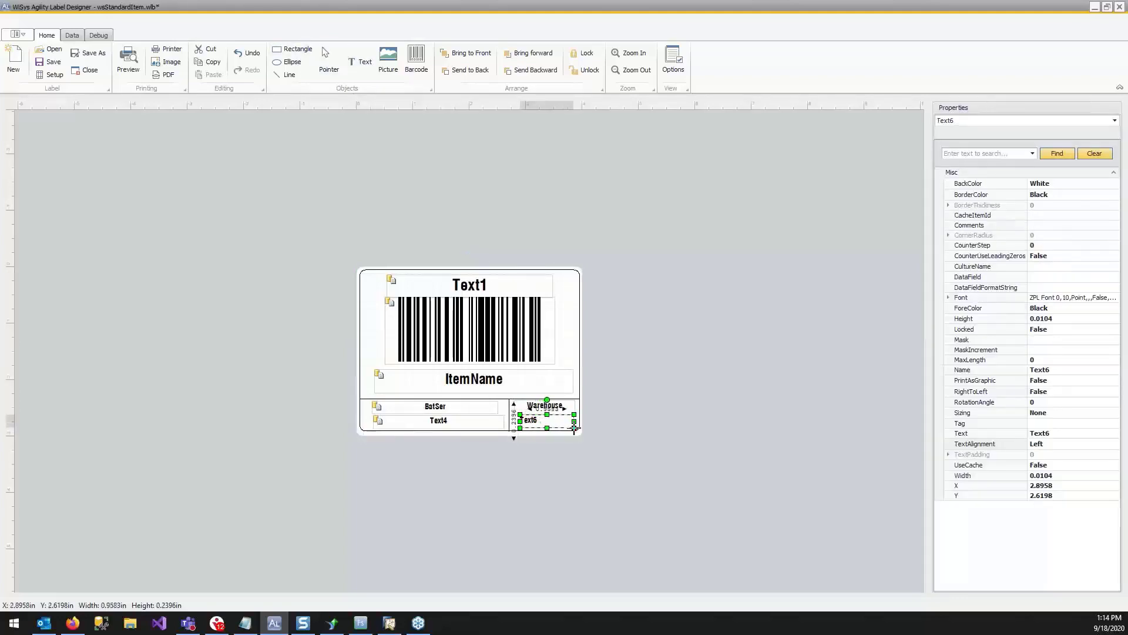
pyautogui.click(1052, 277)
pyautogui.click(1115, 276)
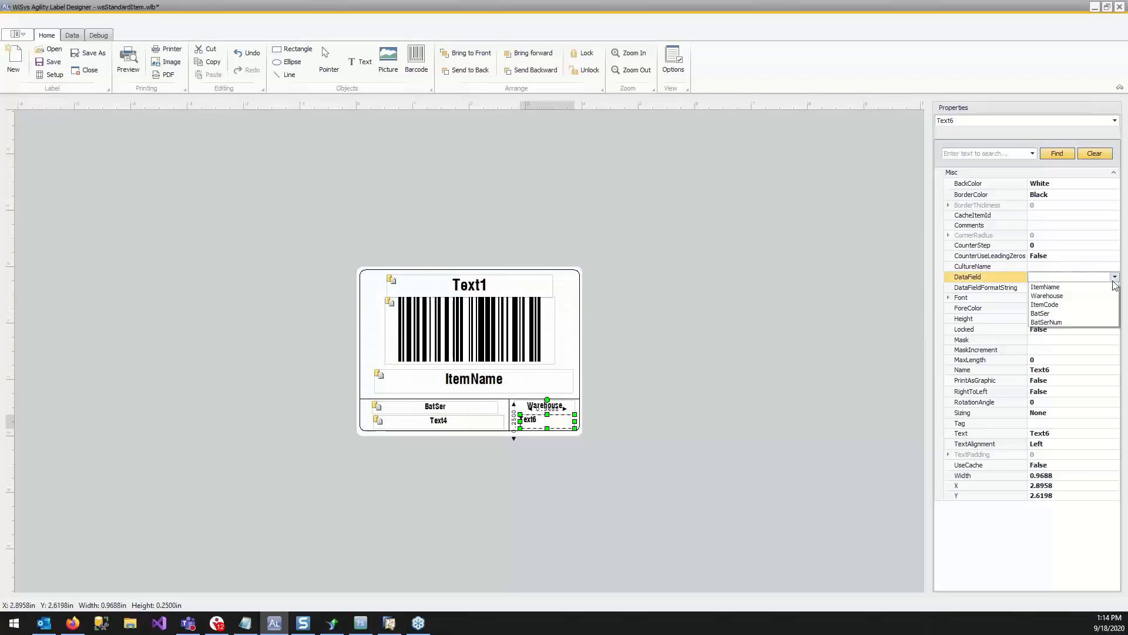
pyautogui.click(1051, 296)
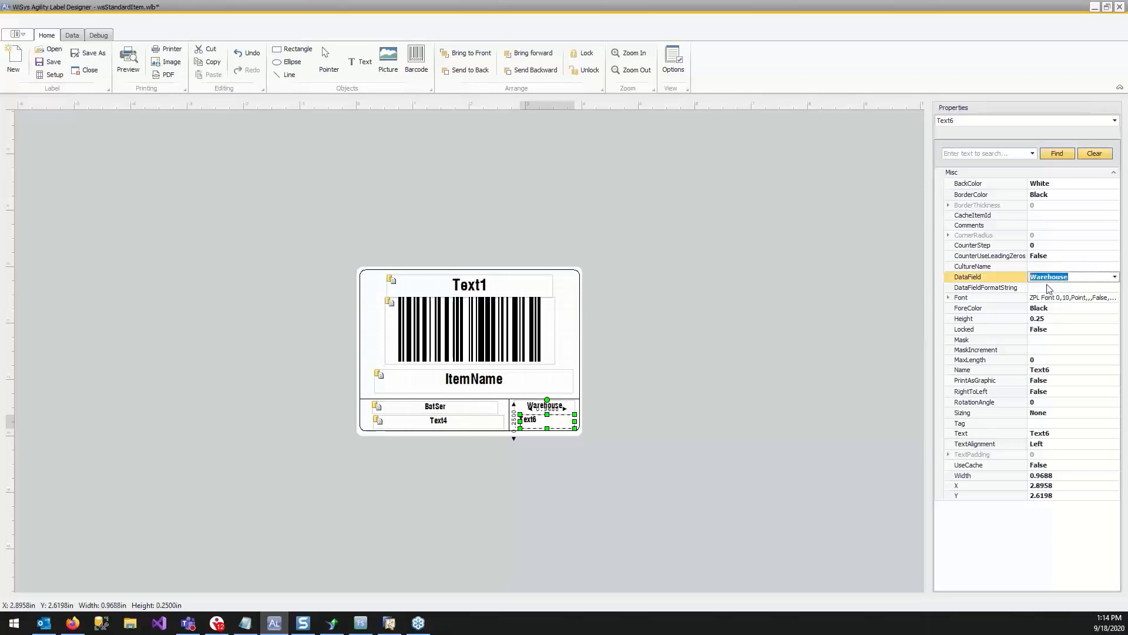
pyautogui.click(659, 480)
# Center the text in the box bound to Warehouse and deselect it.
pyautogui.click(554, 421)
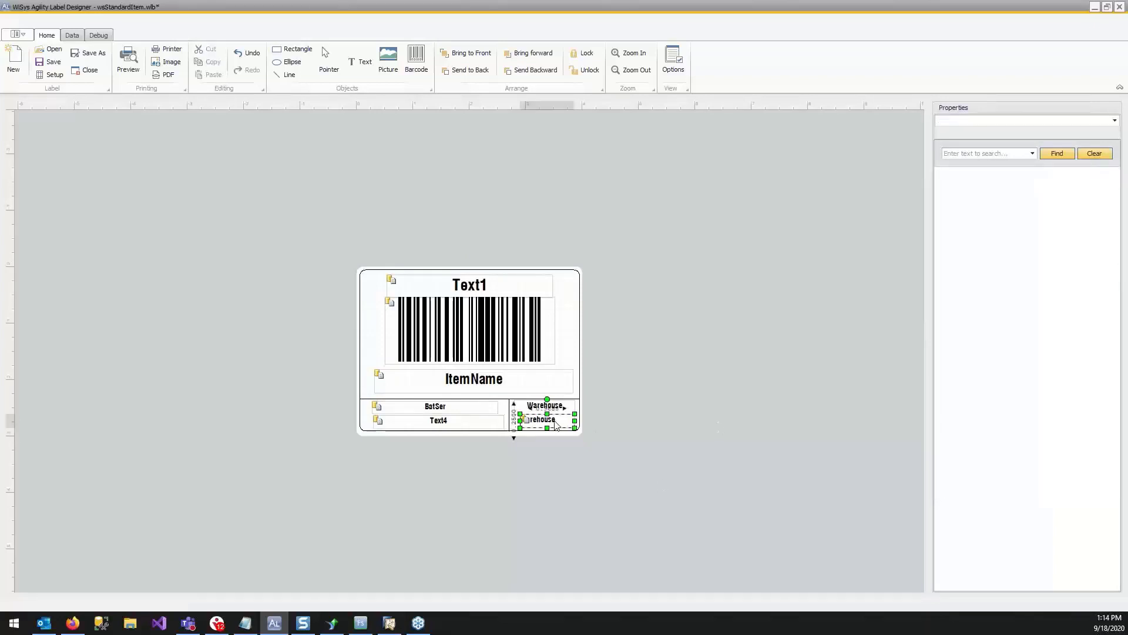
pyautogui.click(1052, 444)
pyautogui.click(1115, 444)
pyautogui.click(1083, 464)
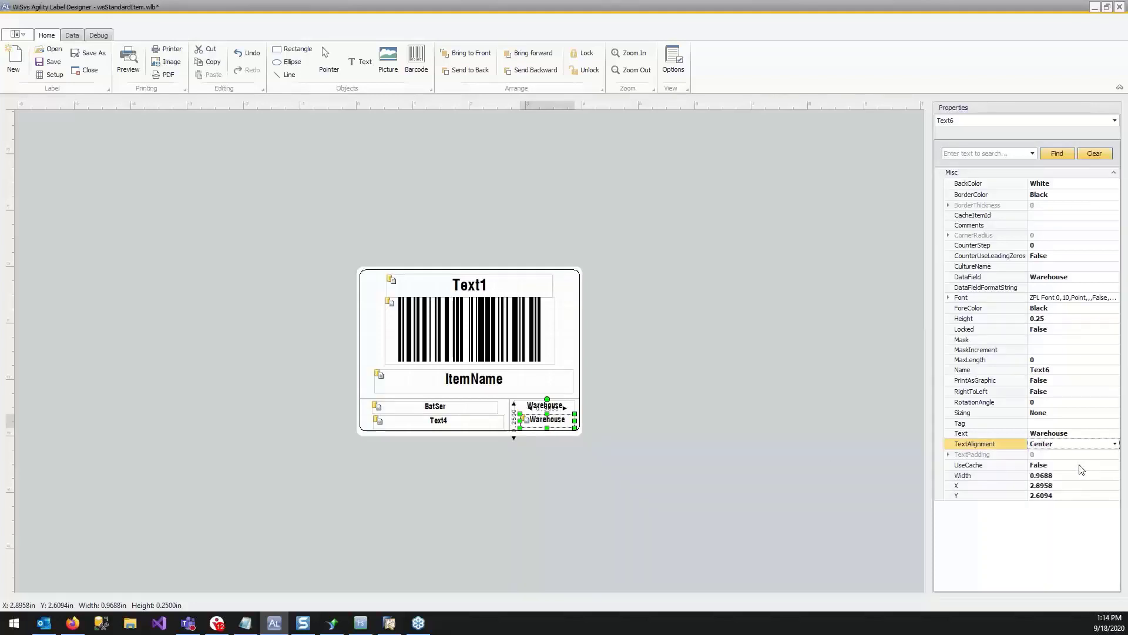
pyautogui.click(820, 465)
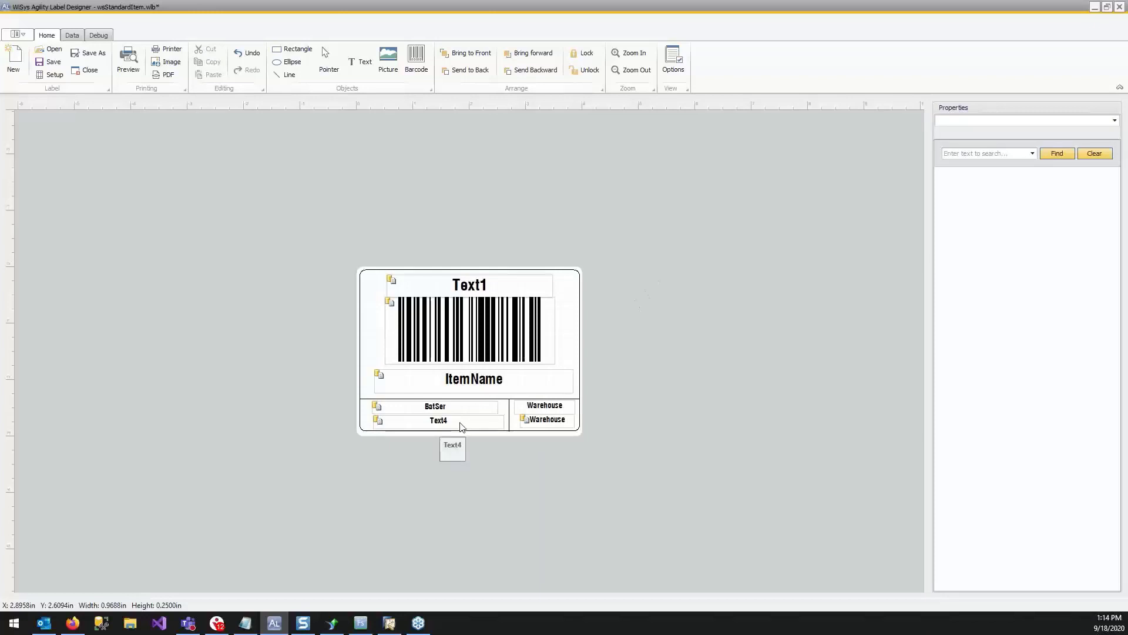
# Nudge the BatSerNum box slightly left to X 0.25 in and save the label.
pyautogui.moveTo(461, 427); pyautogui.dragTo(459, 427)
pyautogui.click(687, 319)
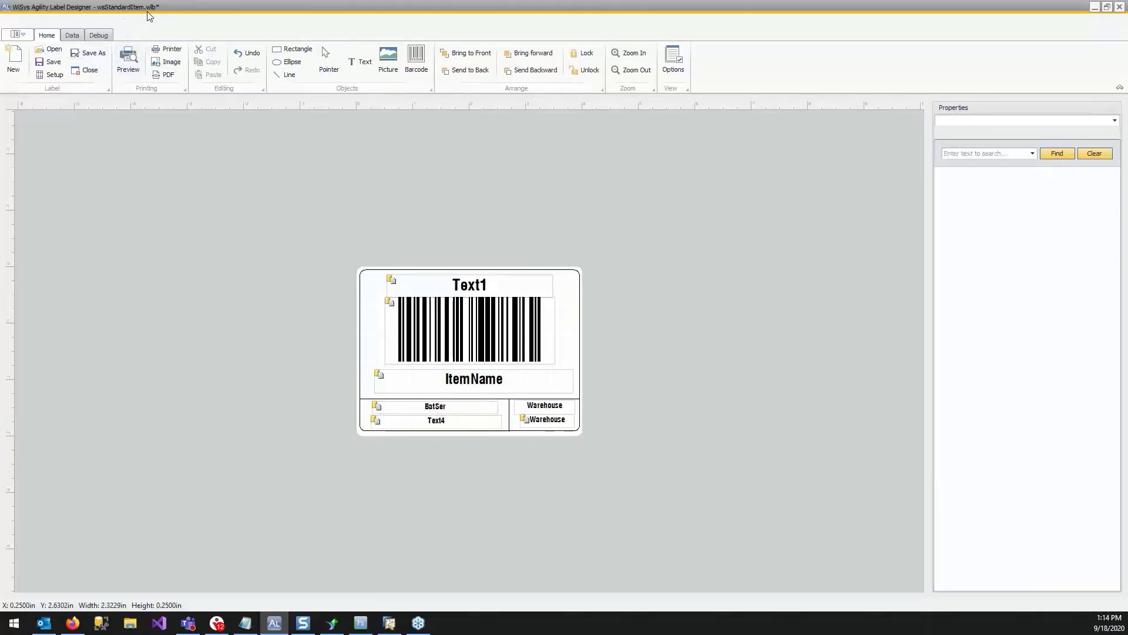
pyautogui.click(49, 62)
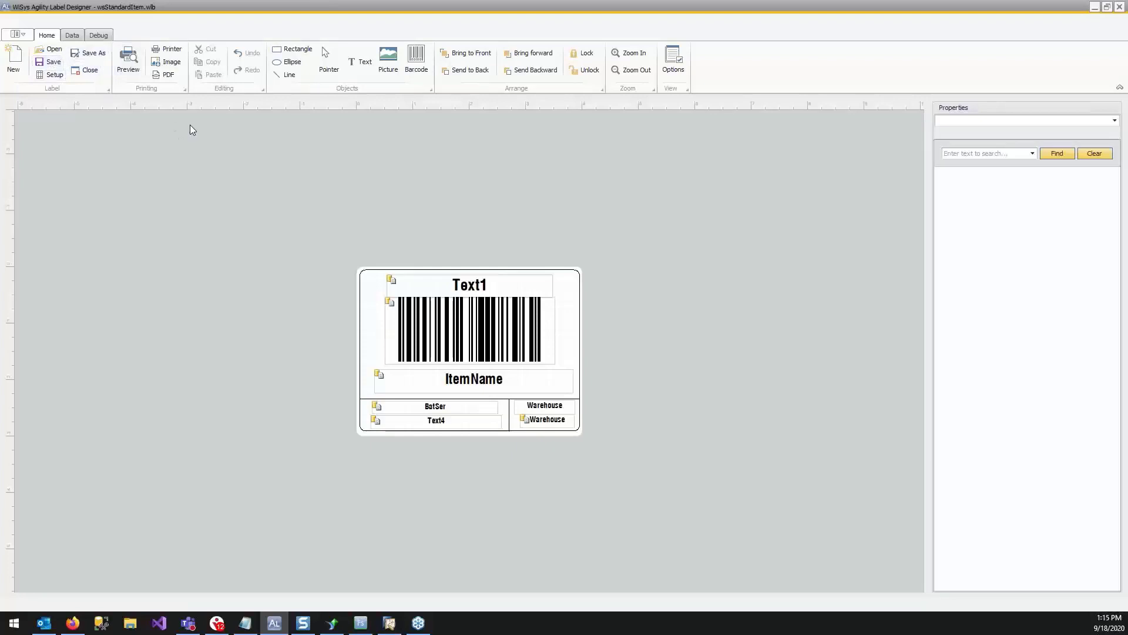
pyautogui.click(128, 59)
pyautogui.click(557, 196)
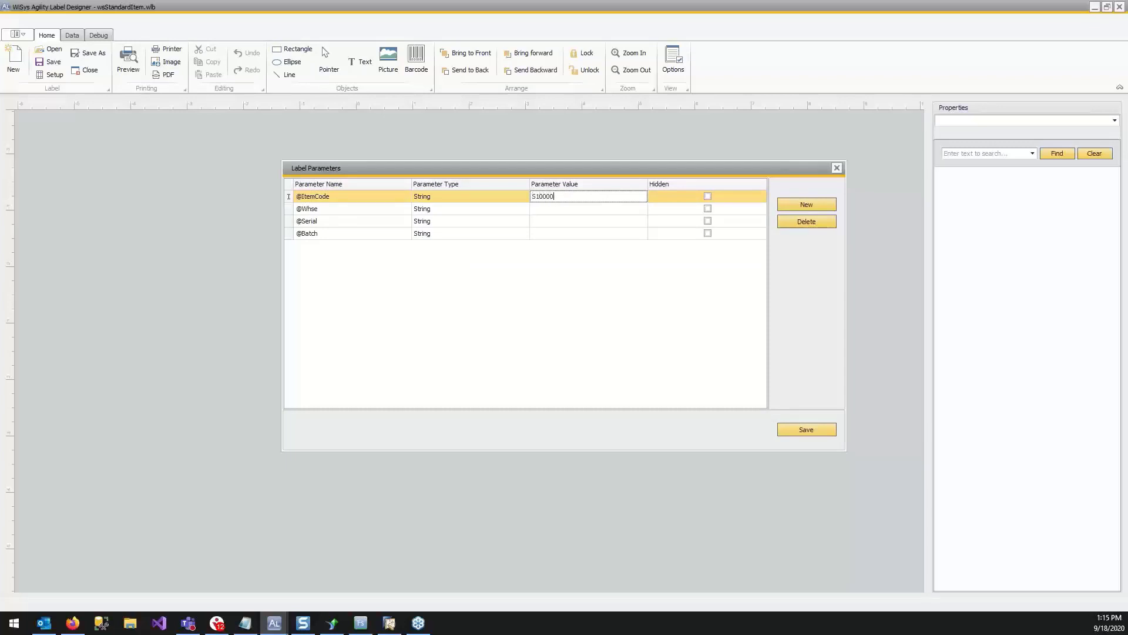
pyautogui.press('Tab')
pyautogui.press('Tab')
pyautogui.press('Tab')
pyautogui.press('Tab')
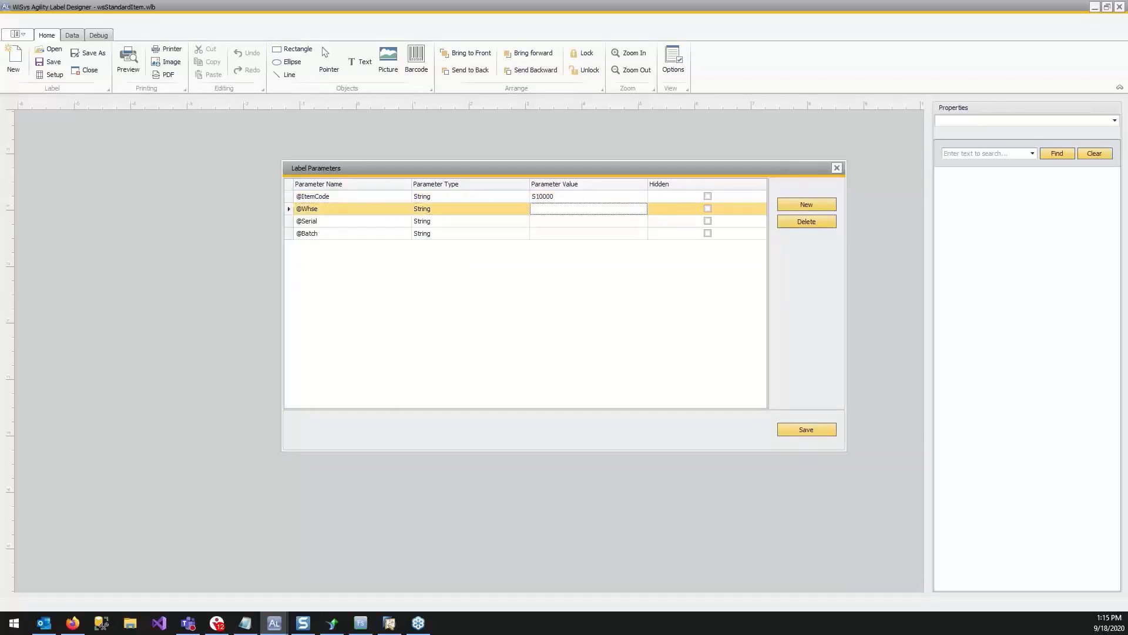
pyautogui.write('05')
pyautogui.press('Tab')
pyautogui.press('Tab')
pyautogui.press('Tab')
pyautogui.press('Tab')
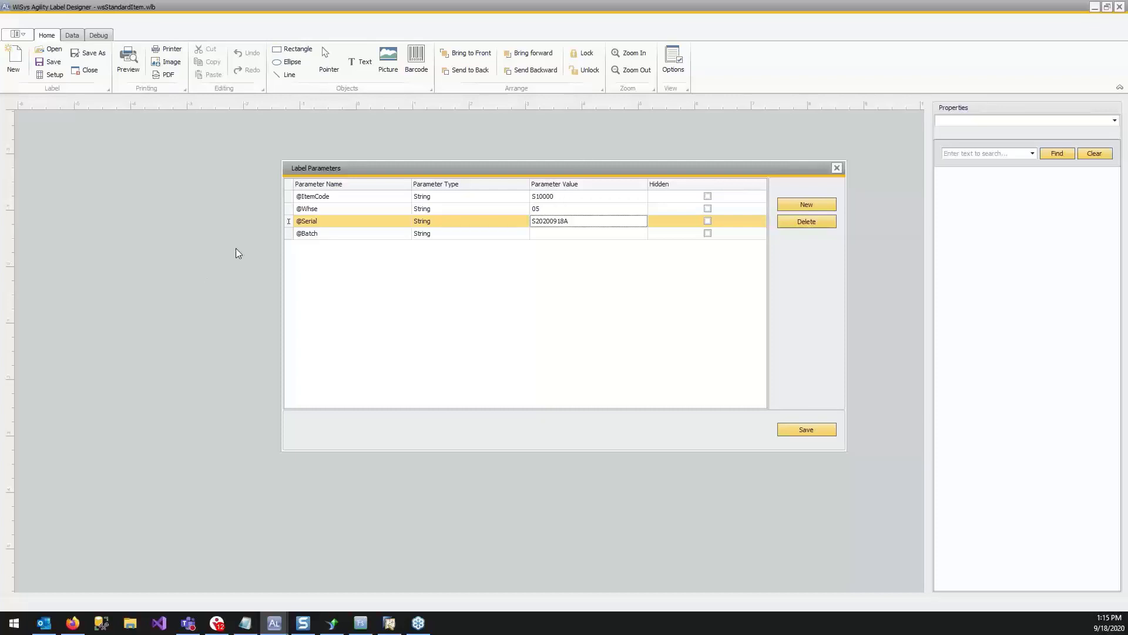
pyautogui.click(804, 432)
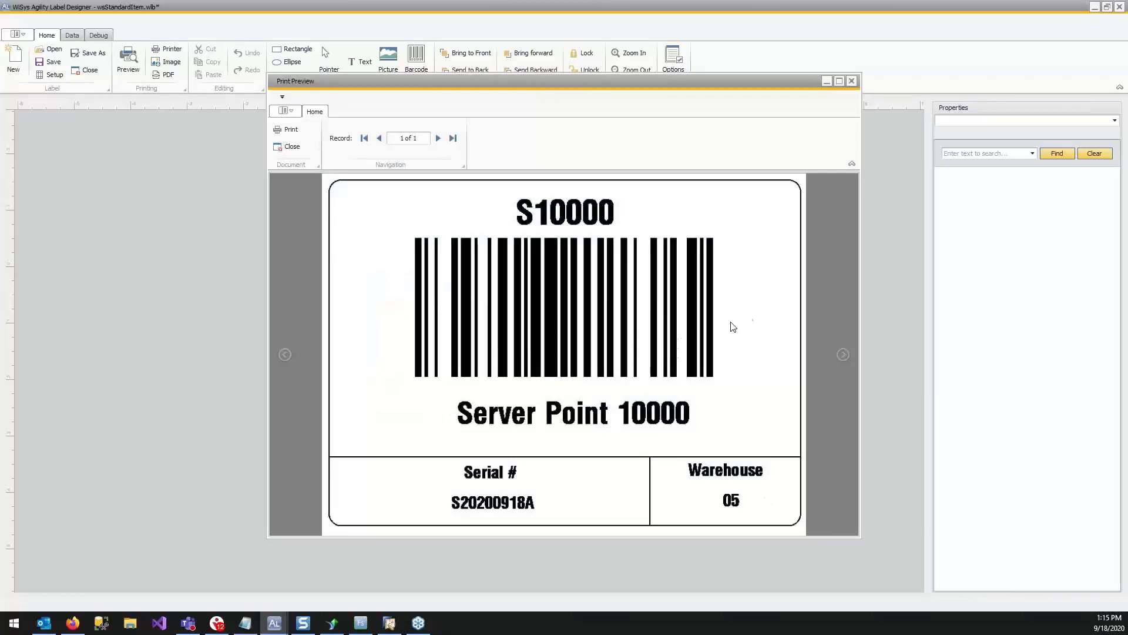
# Close the print preview, save the label and exit the label designer.
pyautogui.click(852, 81)
pyautogui.hotkey('ctrl', 's')
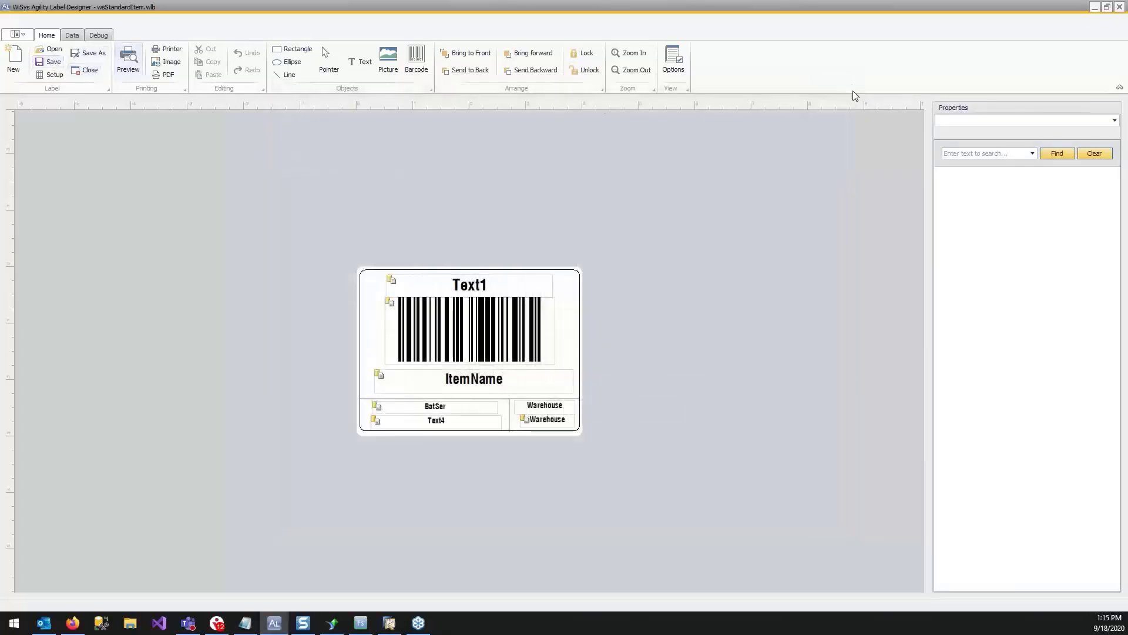
pyautogui.click(1119, 7)
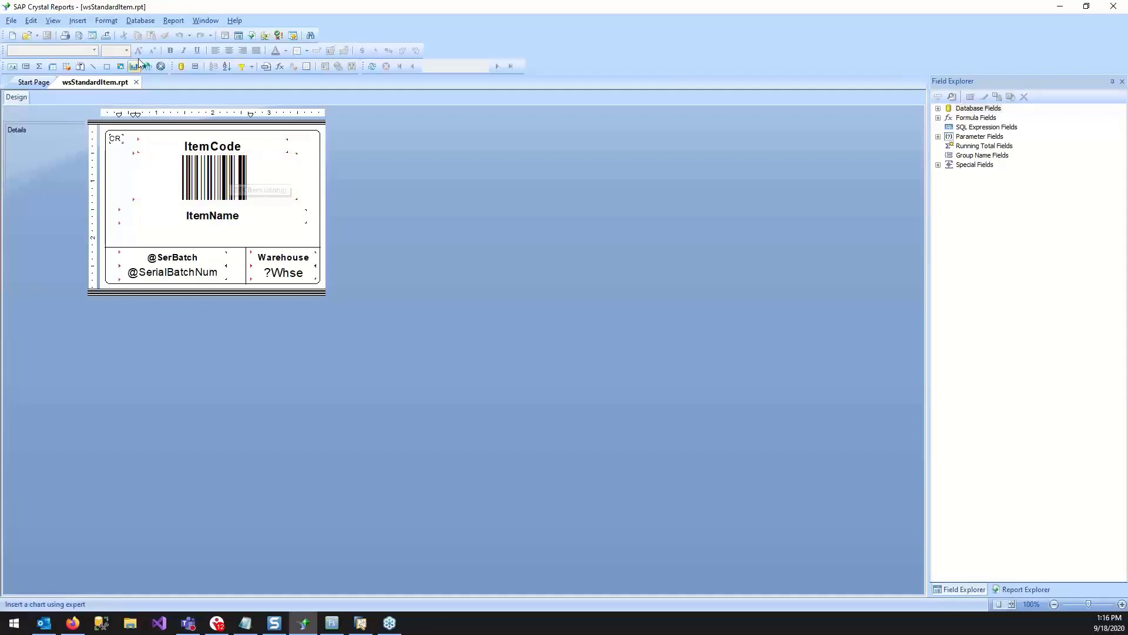
# Examine the code of the barcode's BCItem formula in the Crystal Reports version of the label, and close Crystal Reports.
pyautogui.click(215, 176)
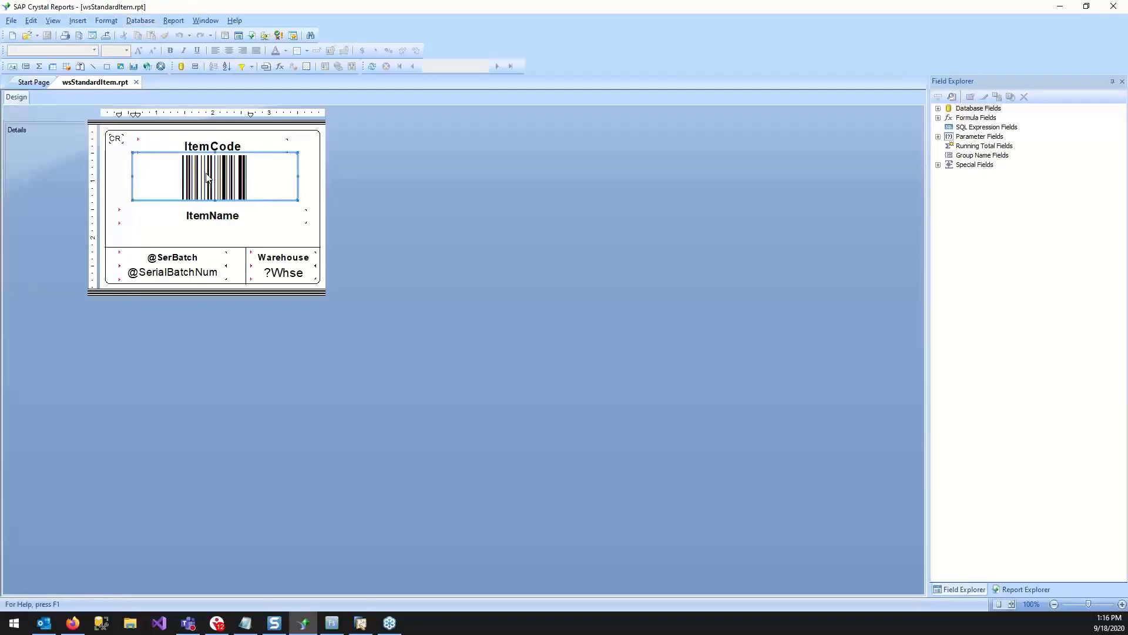
pyautogui.click(939, 118)
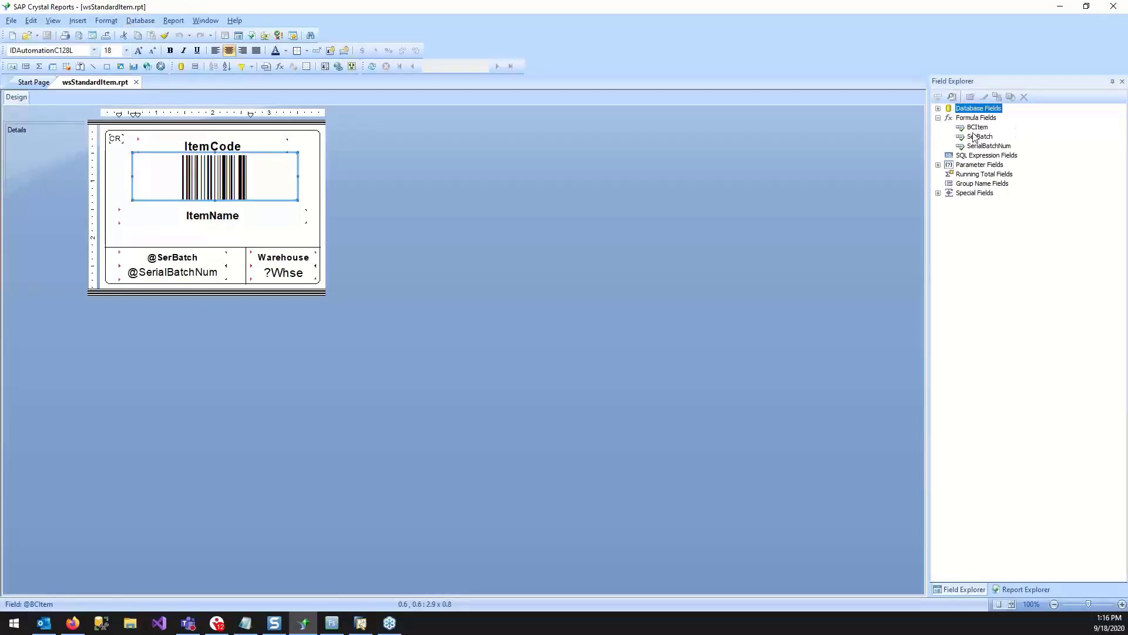
pyautogui.doubleClick(973, 128)
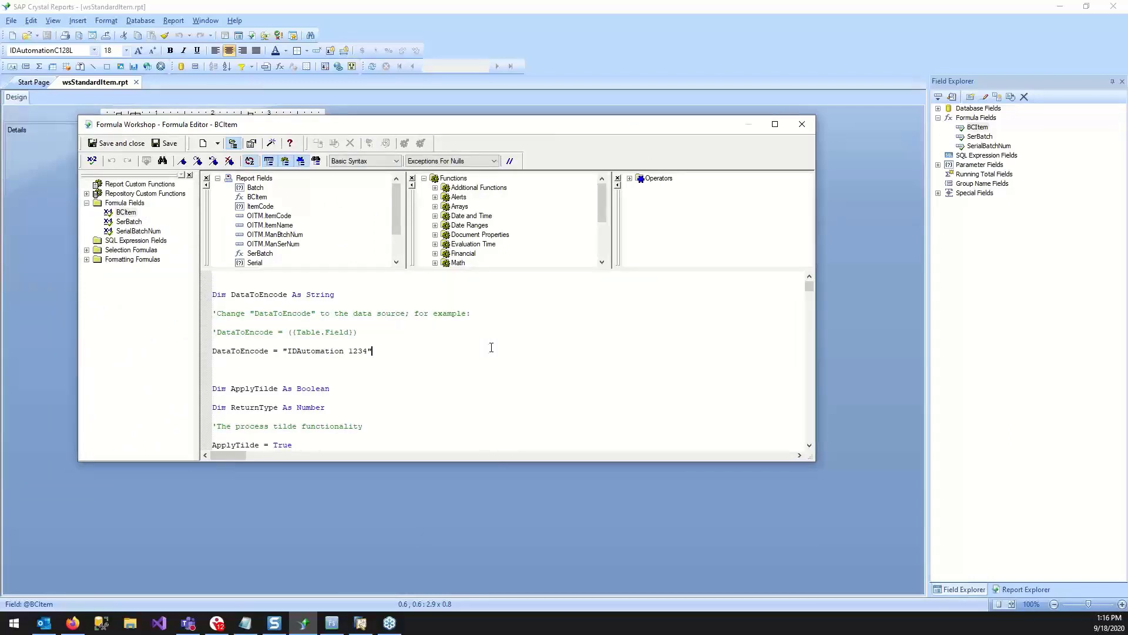
pyautogui.moveTo(812, 288); pyautogui.dragTo(710, 122)
pyautogui.click(810, 124)
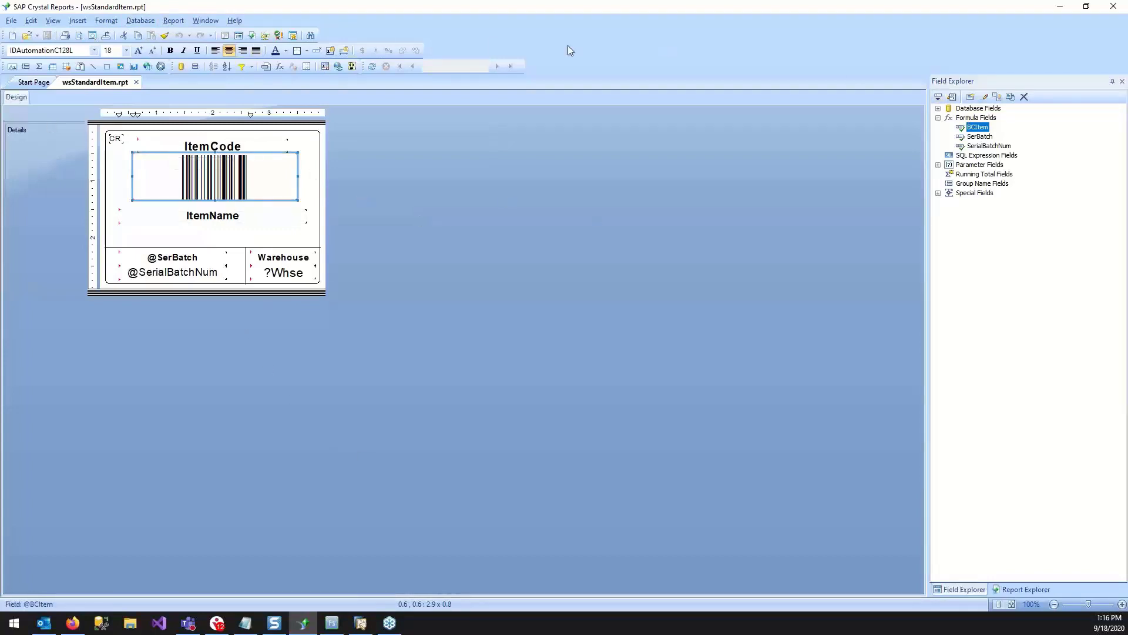
pyautogui.click(1058, 8)
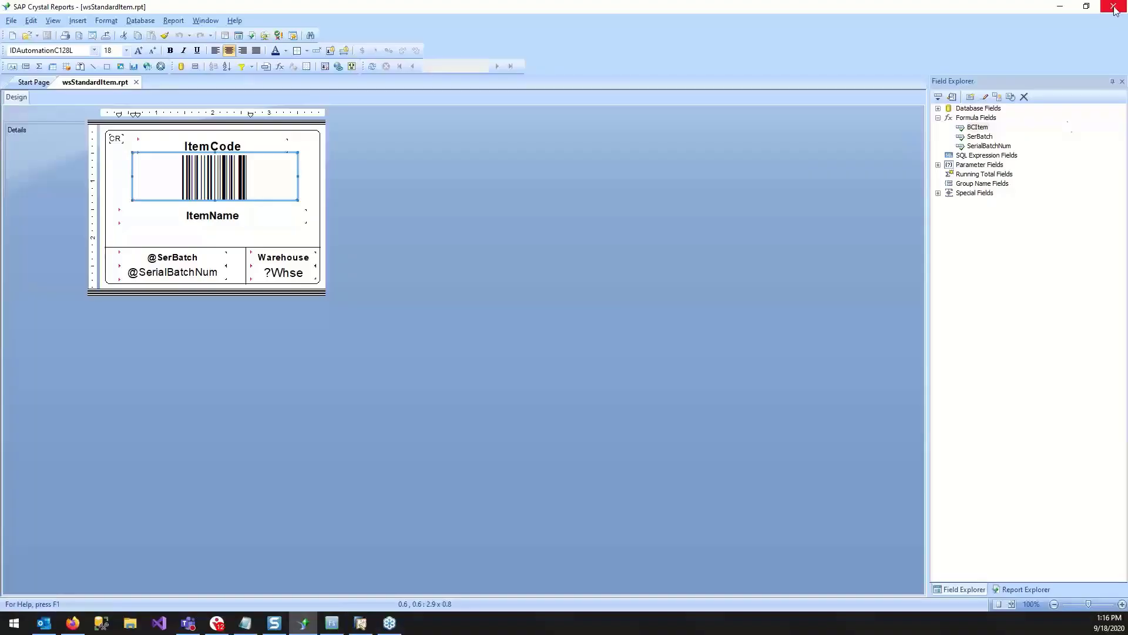
pyautogui.click(1115, 12)
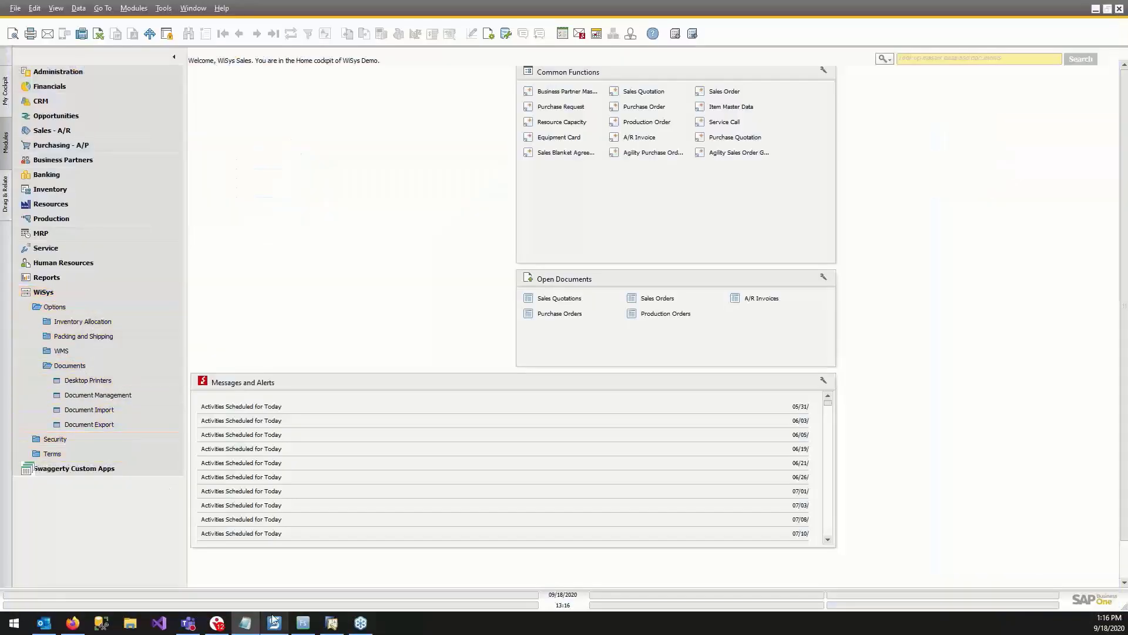
# Open WiSys Document Management and add the wsStandardItem Crystal report as a new document under Inventory > Standard.
pyautogui.click(121, 393)
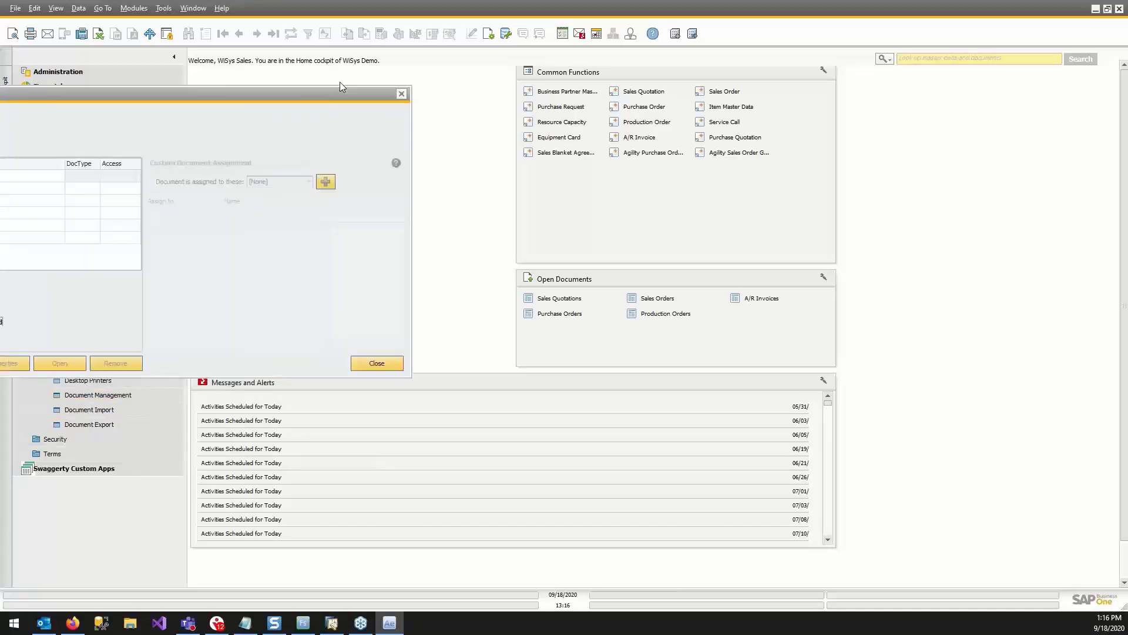
pyautogui.click(276, 164)
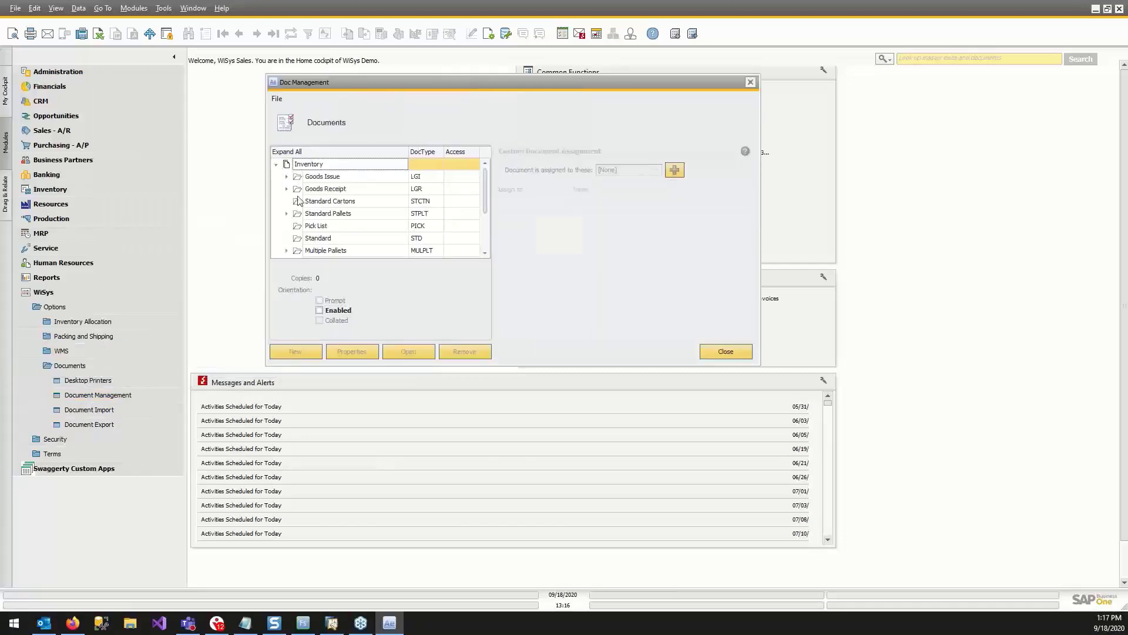
pyautogui.click(330, 239)
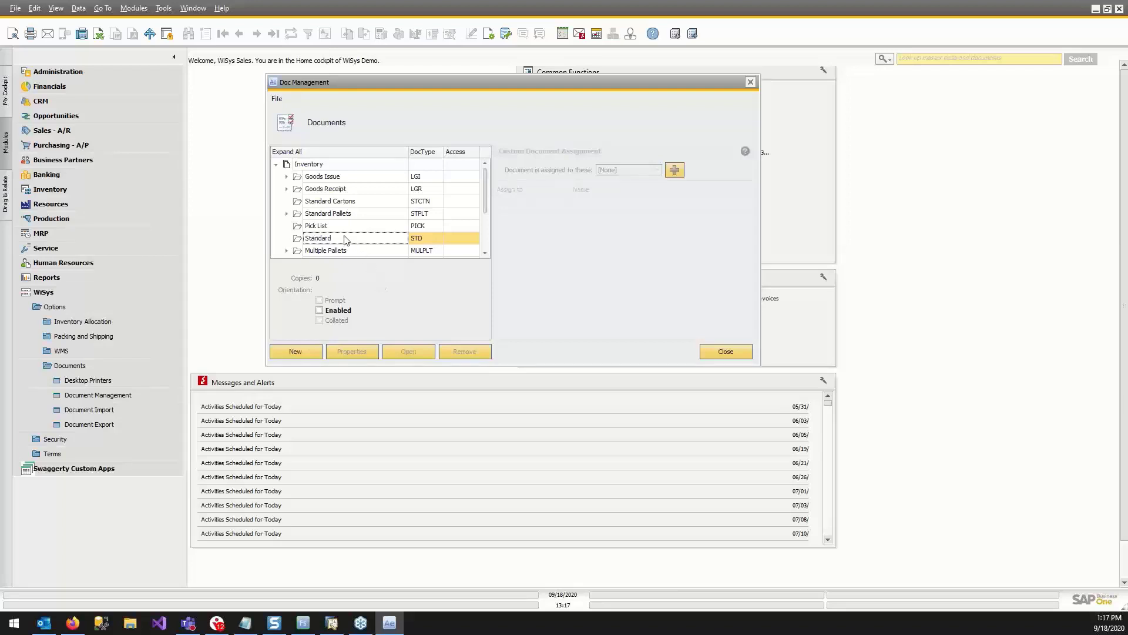
pyautogui.rightClick(319, 238)
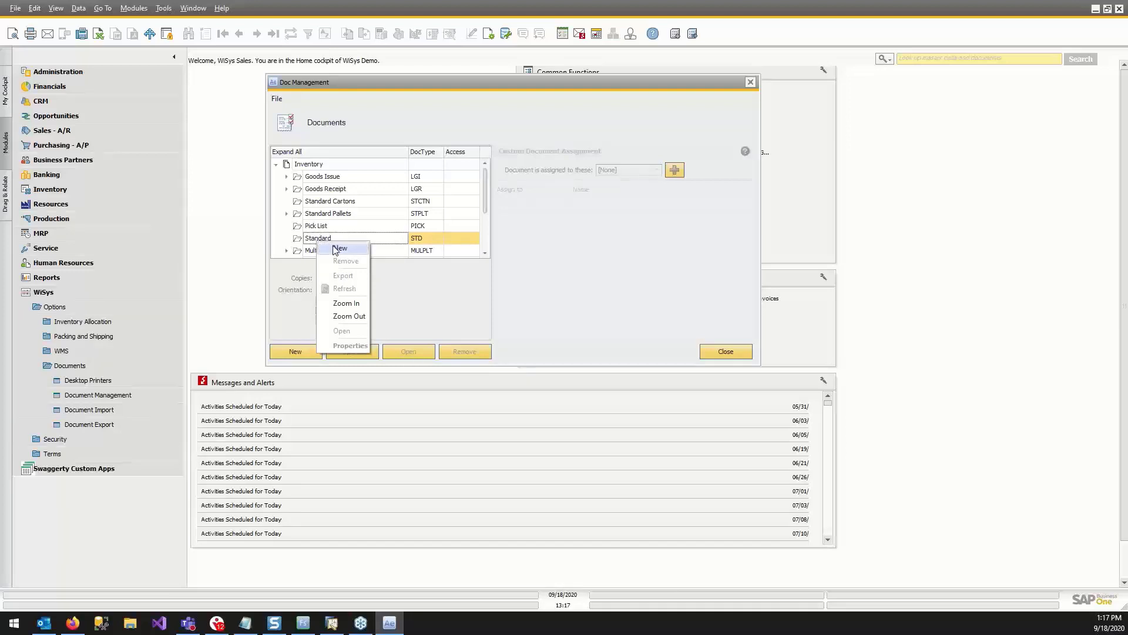
pyautogui.click(337, 248)
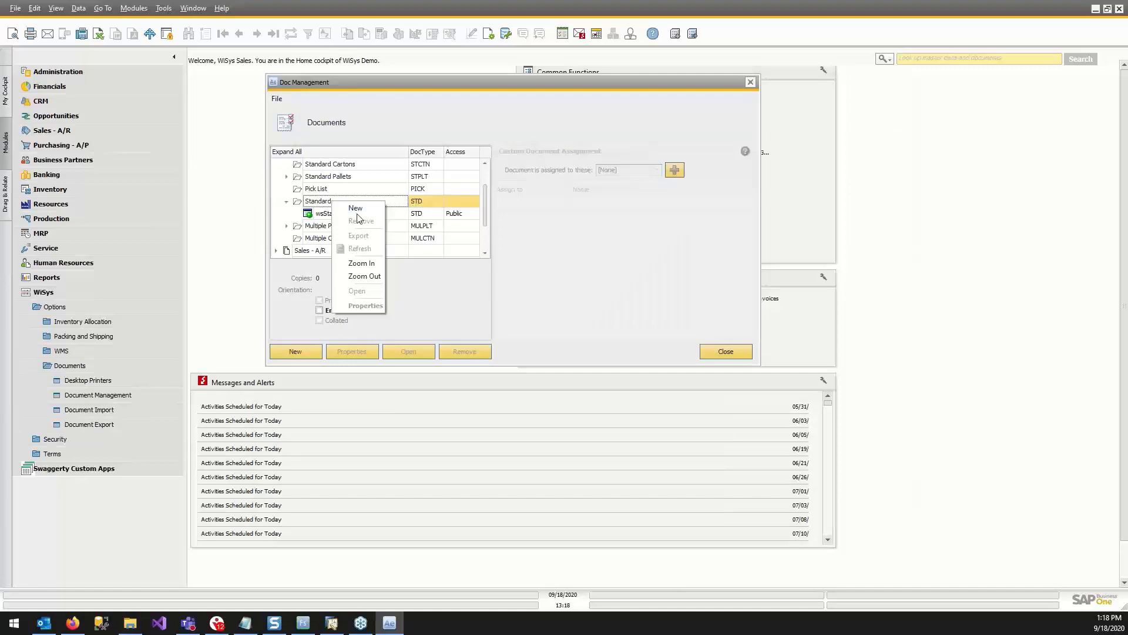
pyautogui.click(356, 212)
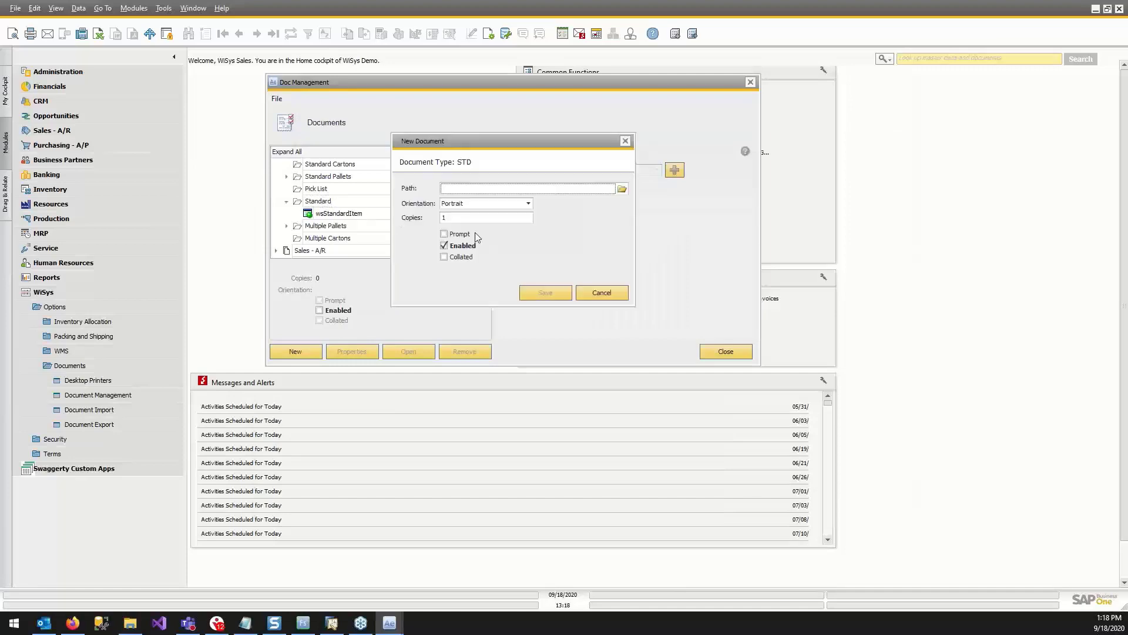
# Add the WiSys Agility Label file wsStandardItemWLB.wlb from the WiSys doc folder as another Standard document and save it.
pyautogui.click(622, 189)
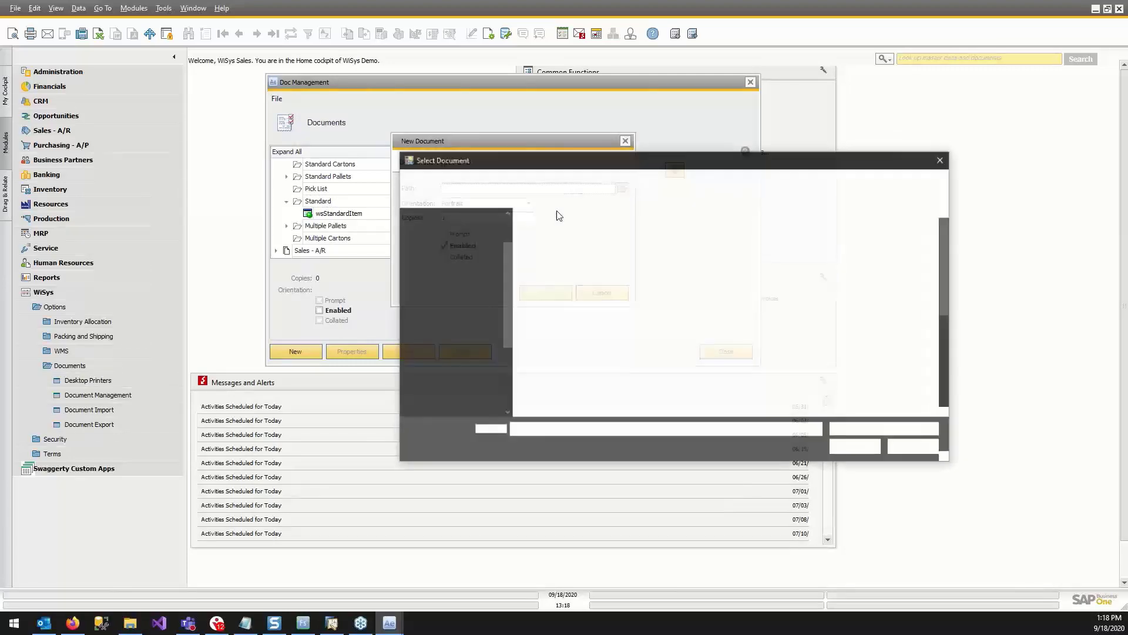
pyautogui.click(885, 430)
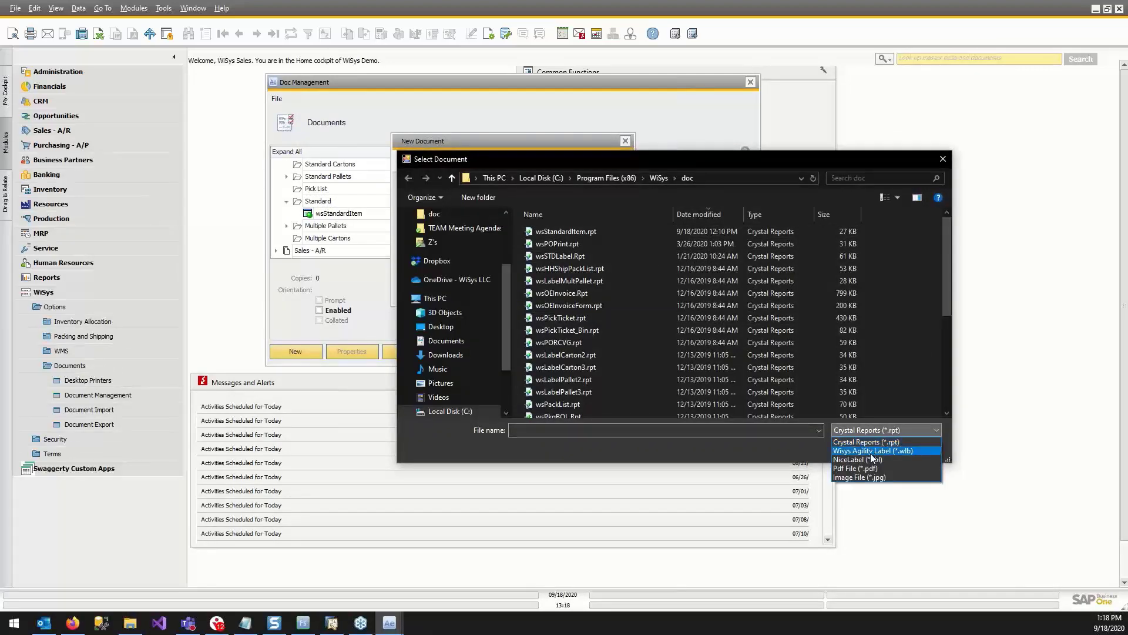
pyautogui.click(874, 458)
pyautogui.click(580, 231)
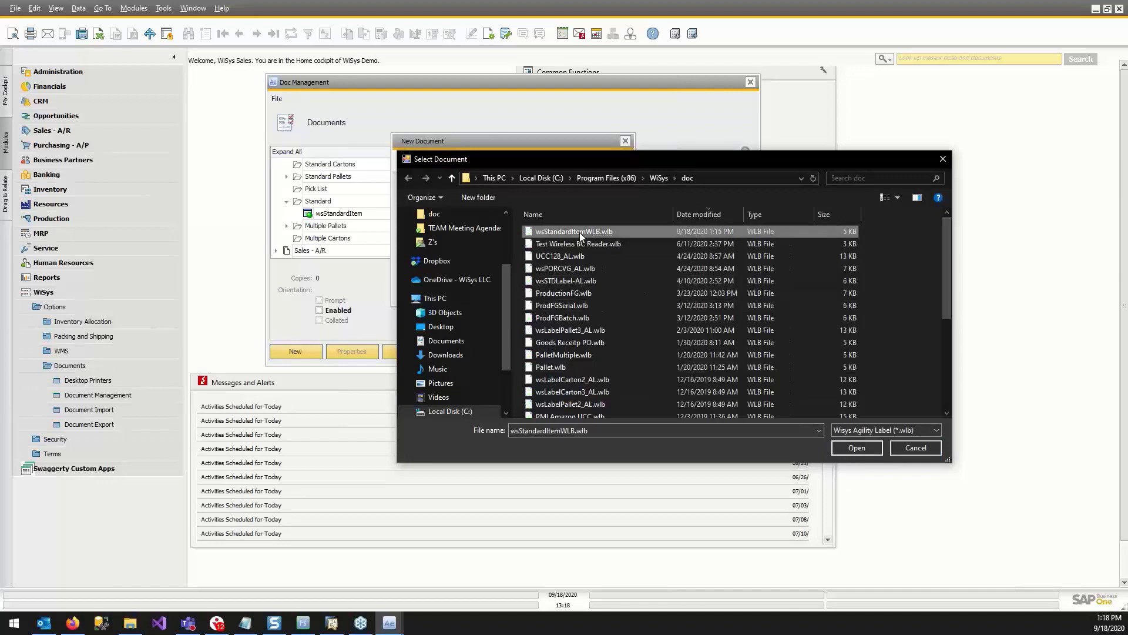
pyautogui.click(862, 451)
pyautogui.click(536, 292)
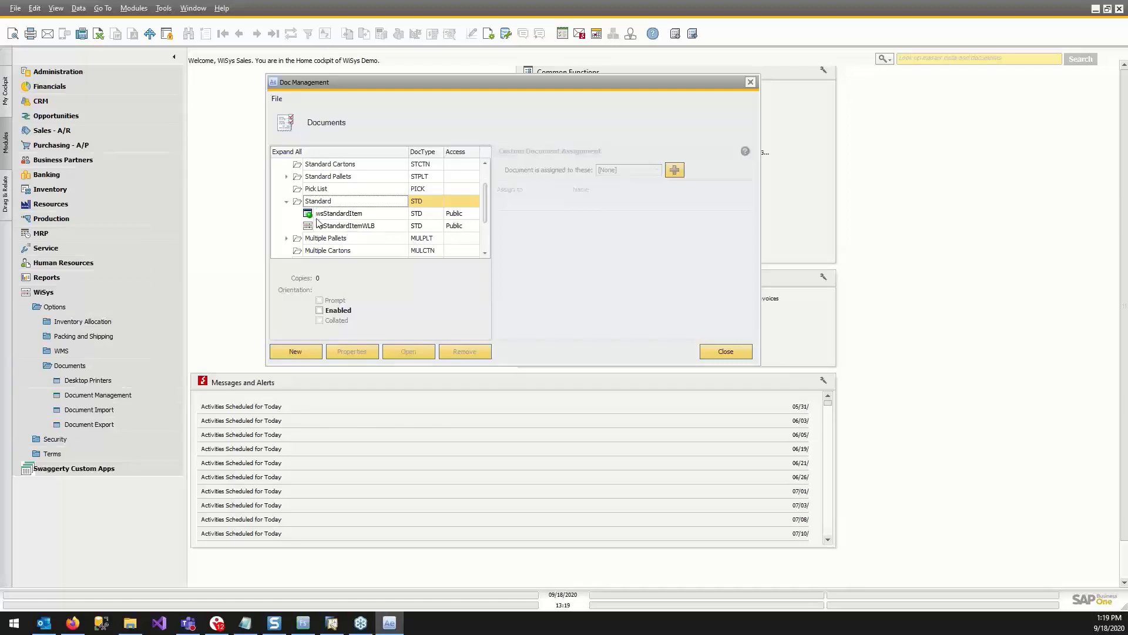
# Set the access of wsStandardItem to Private and assign the document to item S10000.
pyautogui.click(450, 218)
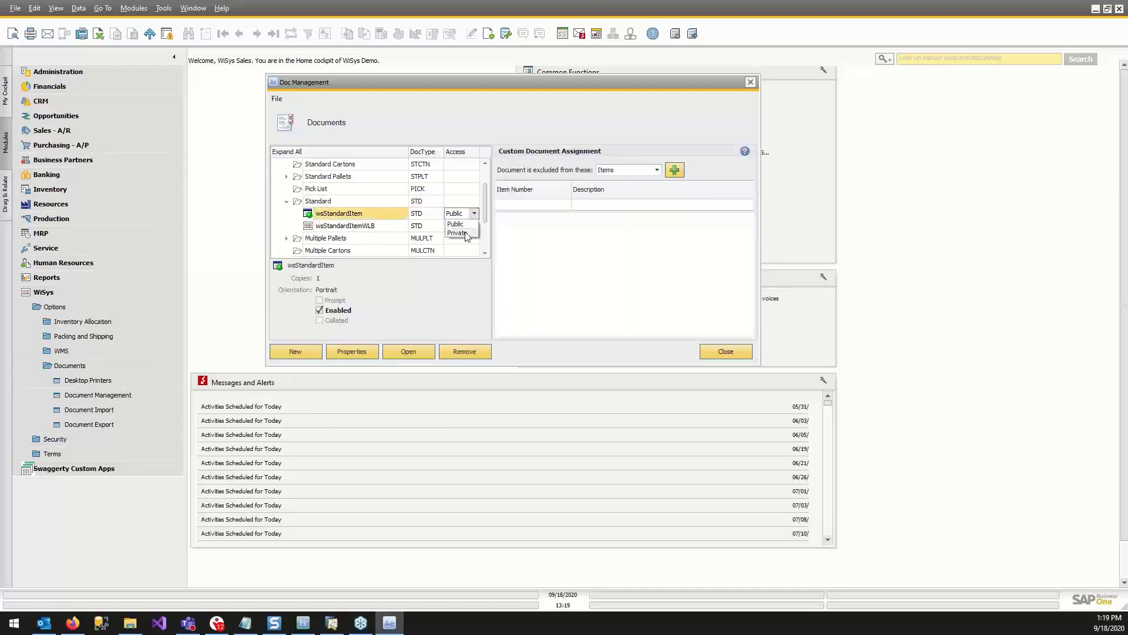
pyautogui.click(457, 233)
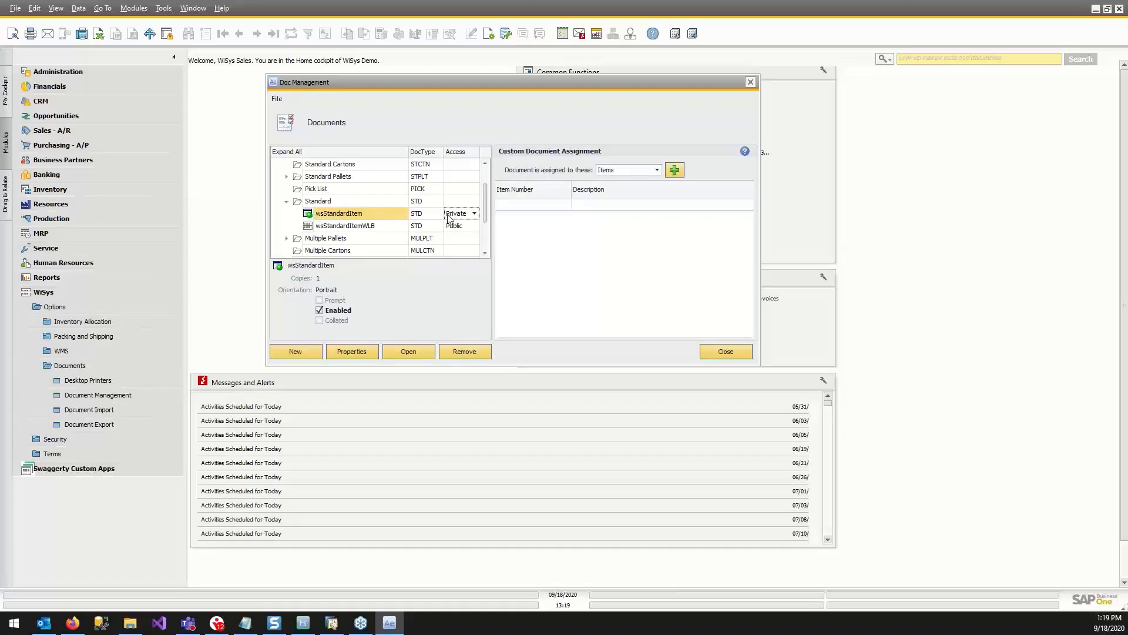
pyautogui.click(675, 170)
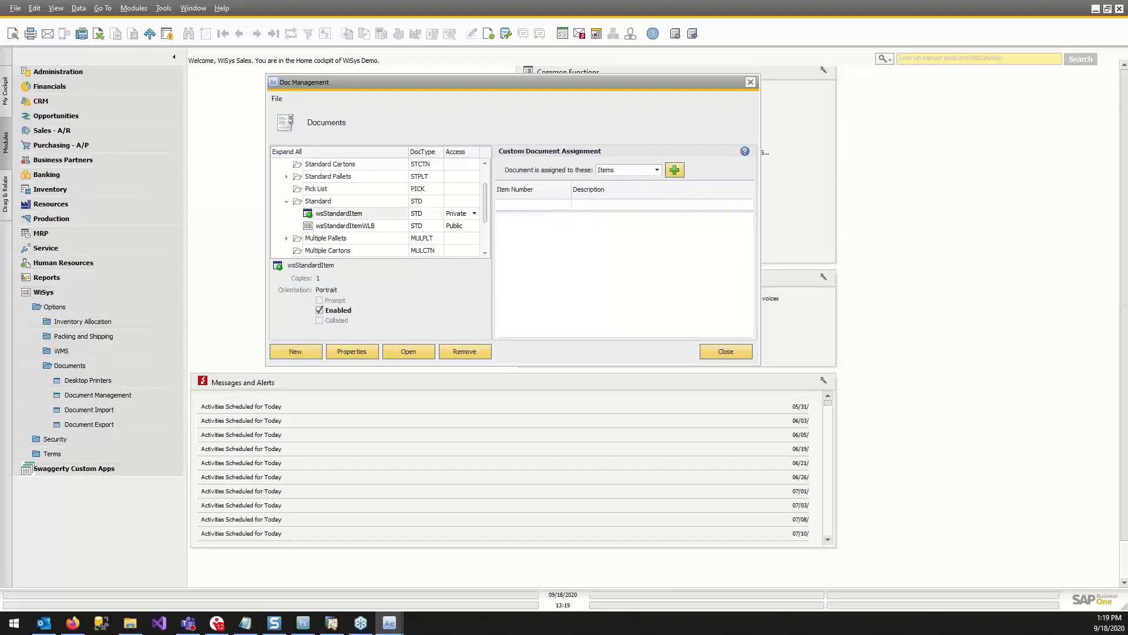
pyautogui.click(626, 170)
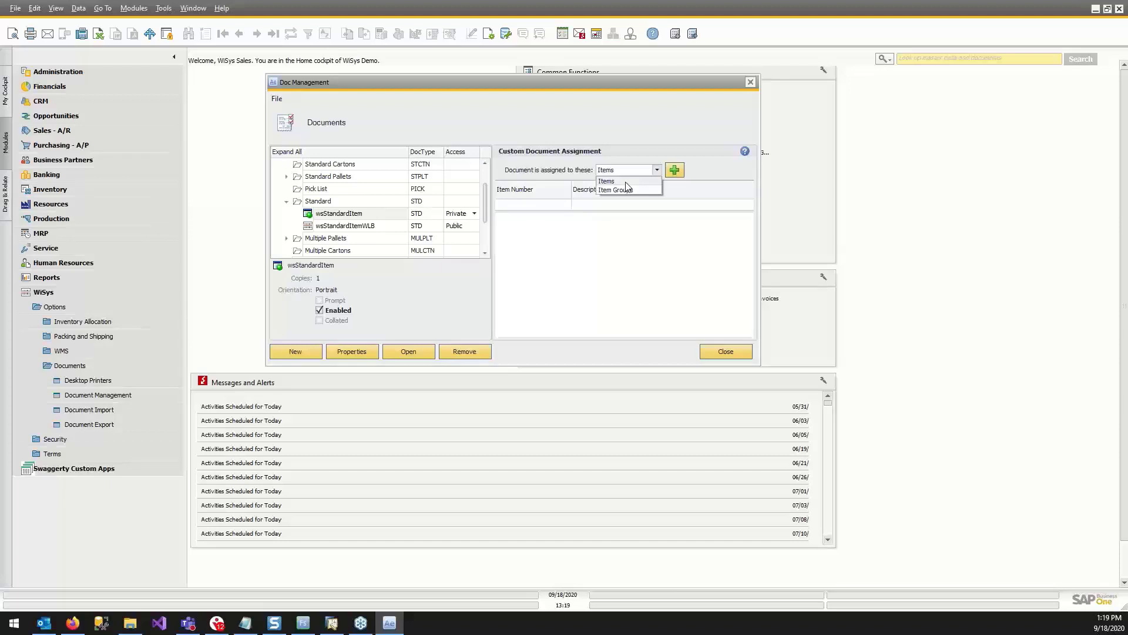
pyautogui.click(605, 181)
pyautogui.moveTo(168, 108); pyautogui.dragTo(787, 146)
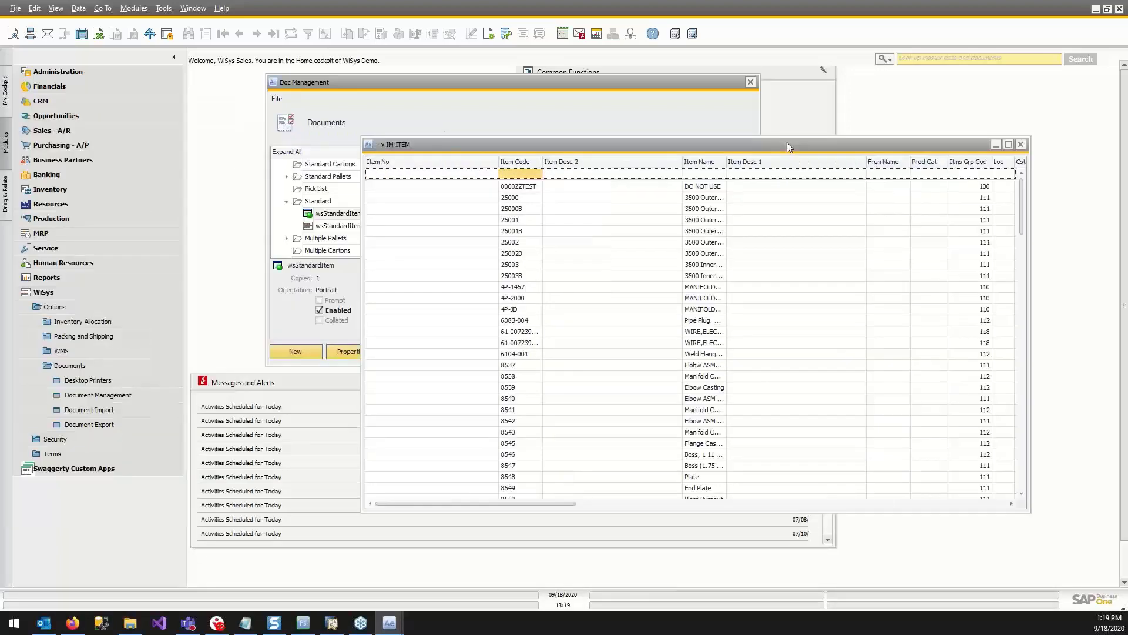
pyautogui.click(526, 174)
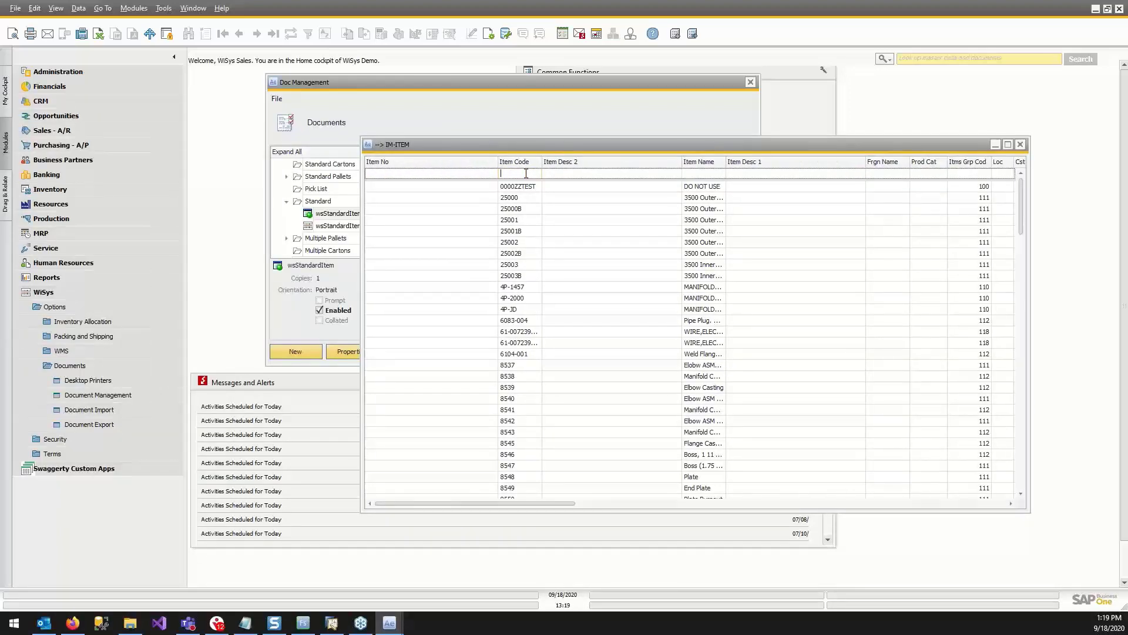
pyautogui.write('s100')
pyautogui.click(516, 186)
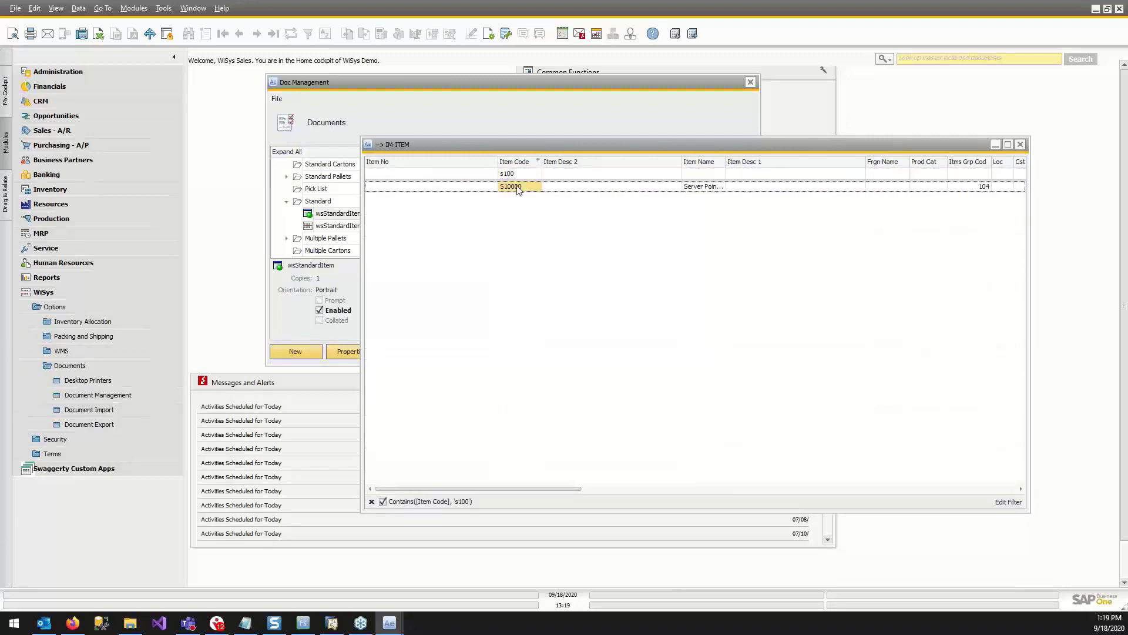
pyautogui.doubleClick(516, 186)
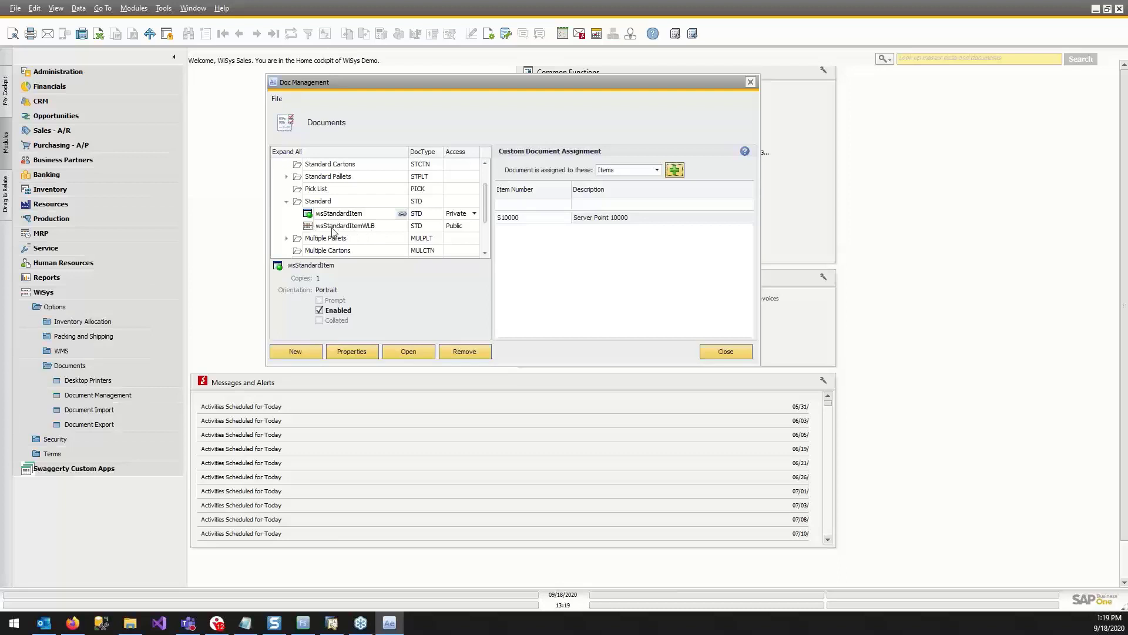
# Exclude item S10000 from the public wsStandardItemWLB document and close Document Management.
pyautogui.click(379, 228)
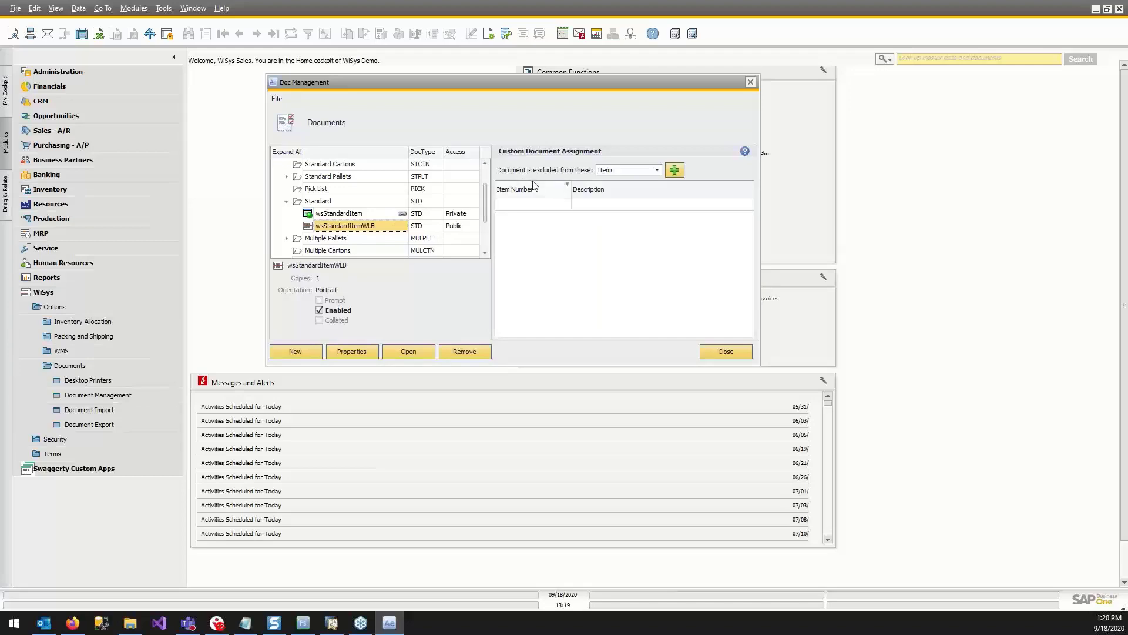
pyautogui.click(527, 208)
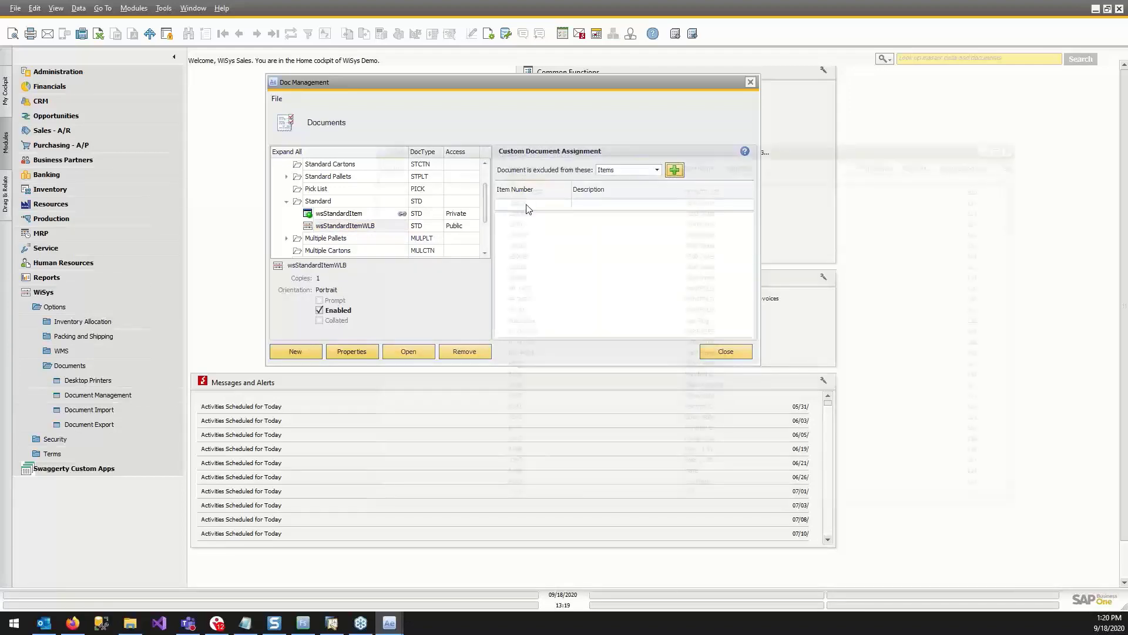
pyautogui.write('S1000')
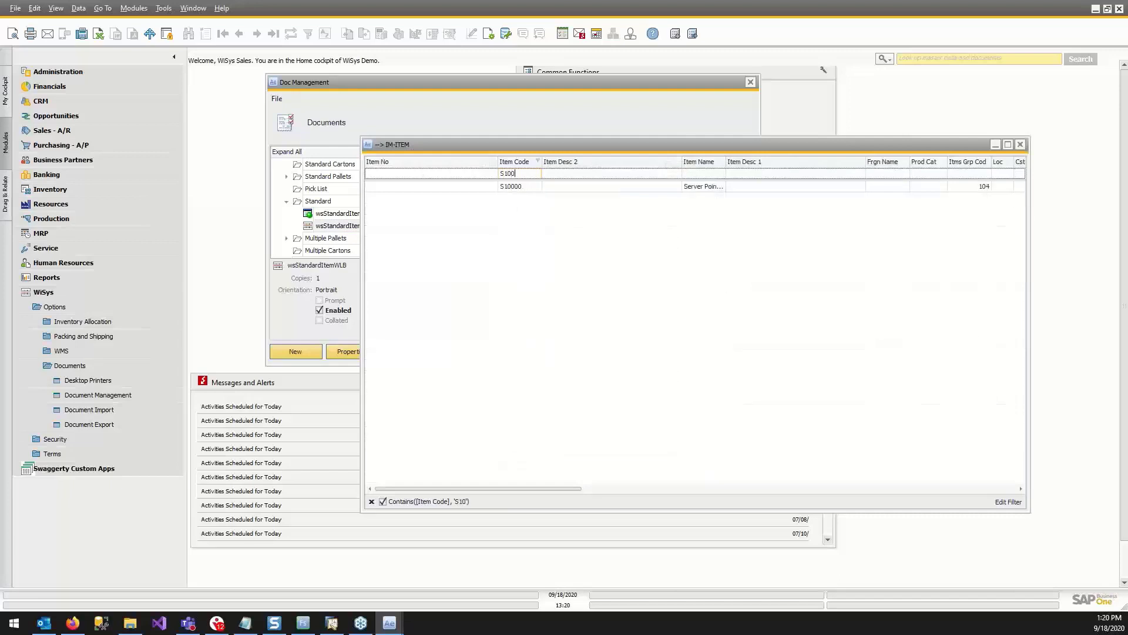
pyautogui.click(513, 187)
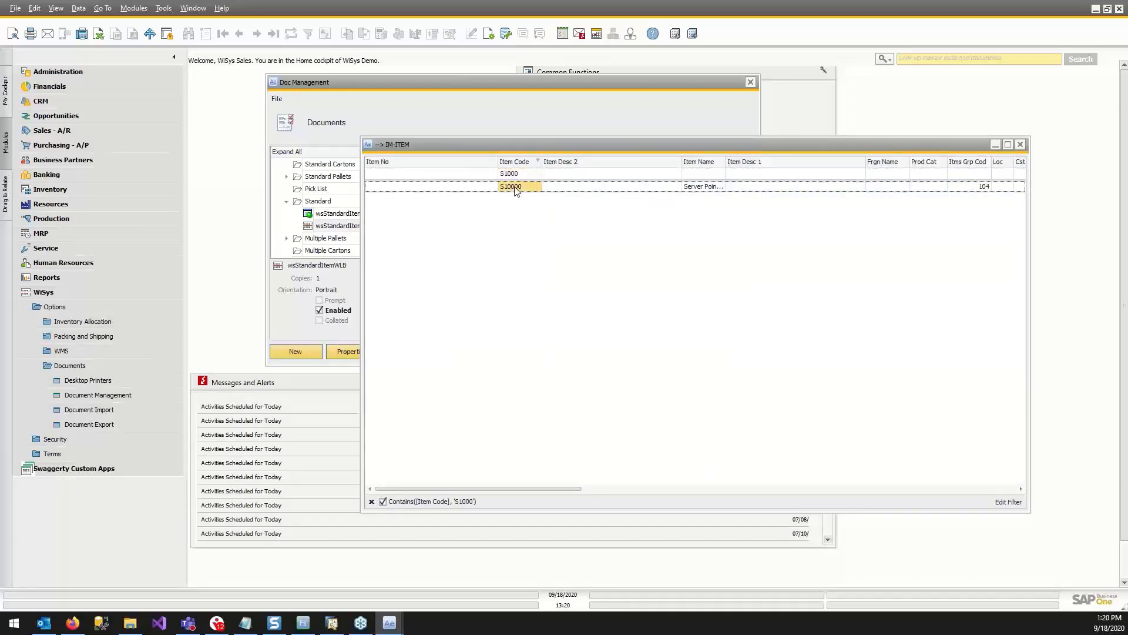
pyautogui.doubleClick(514, 187)
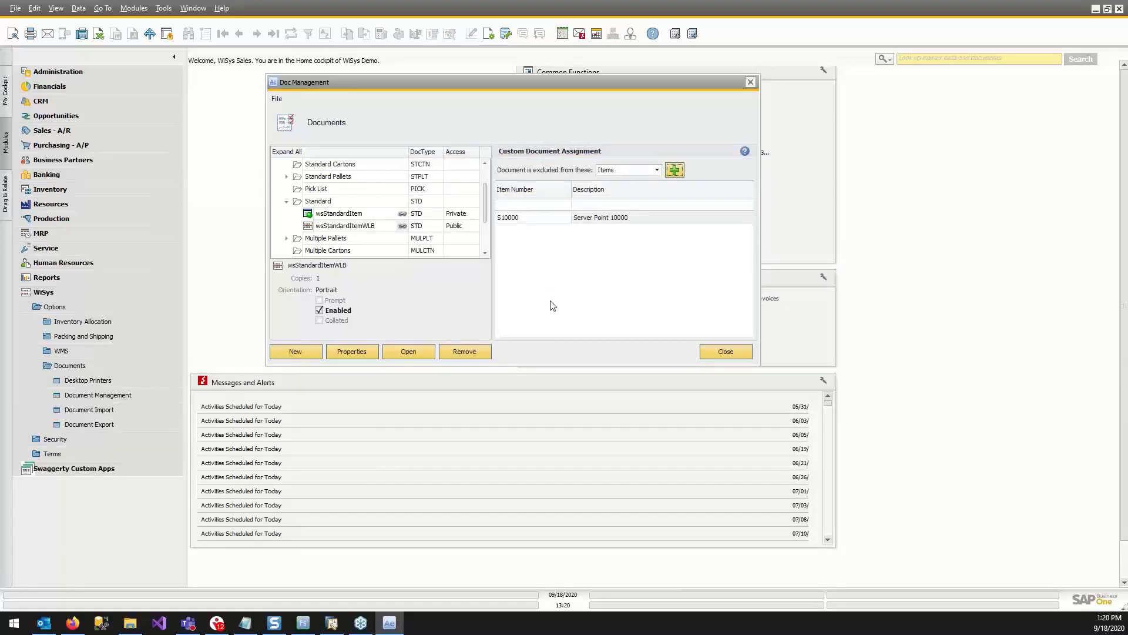
pyautogui.click(657, 170)
pyautogui.click(664, 310)
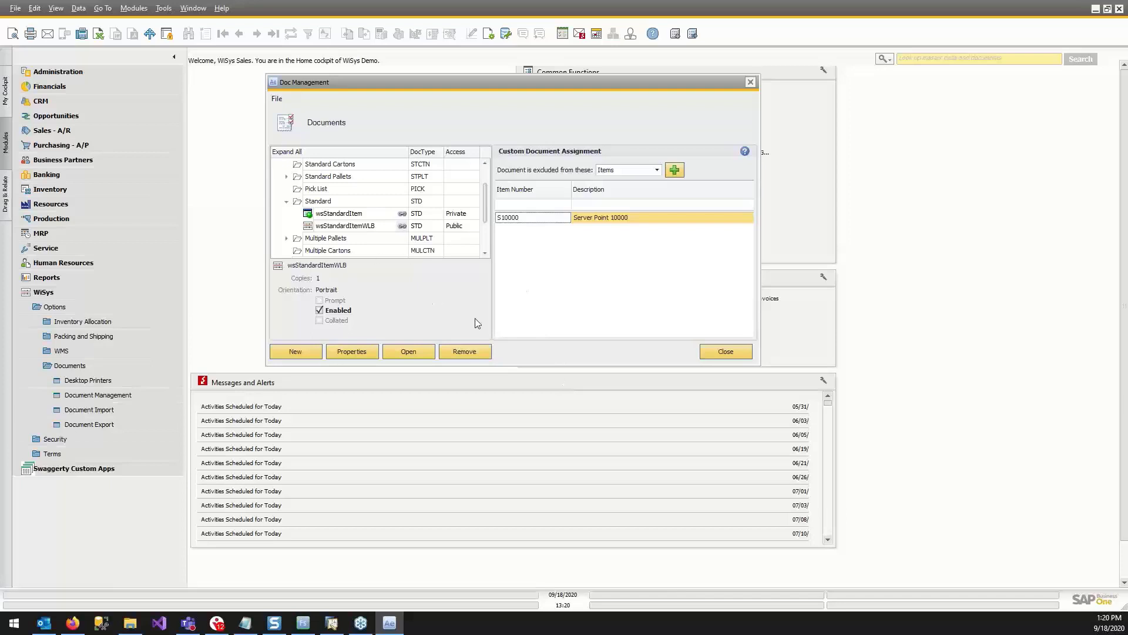
pyautogui.click(364, 229)
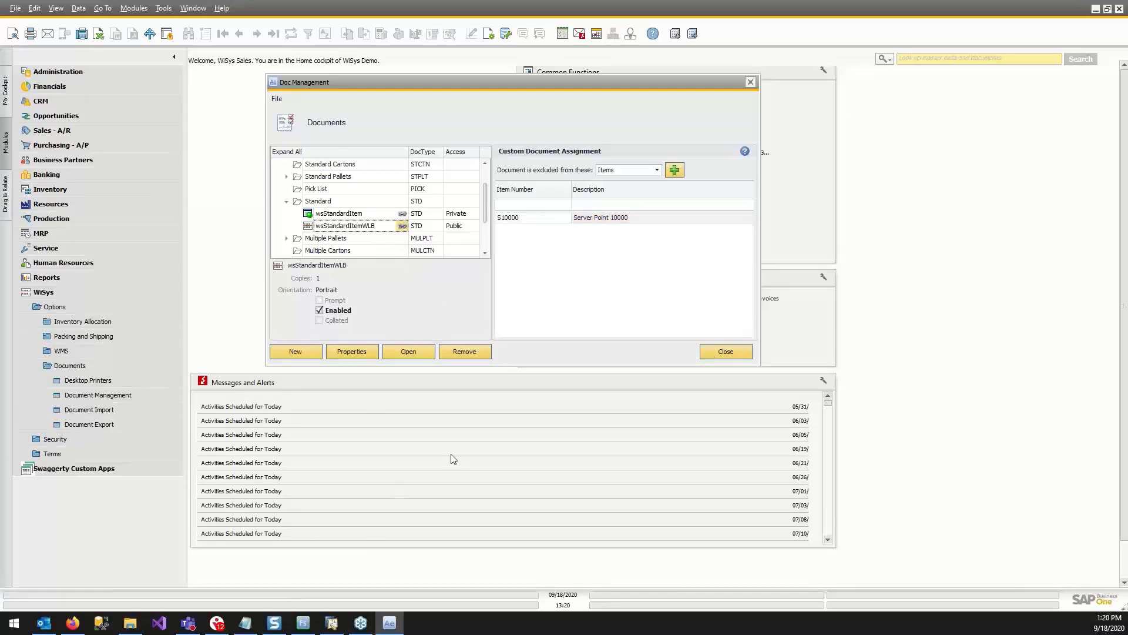
pyautogui.click(727, 353)
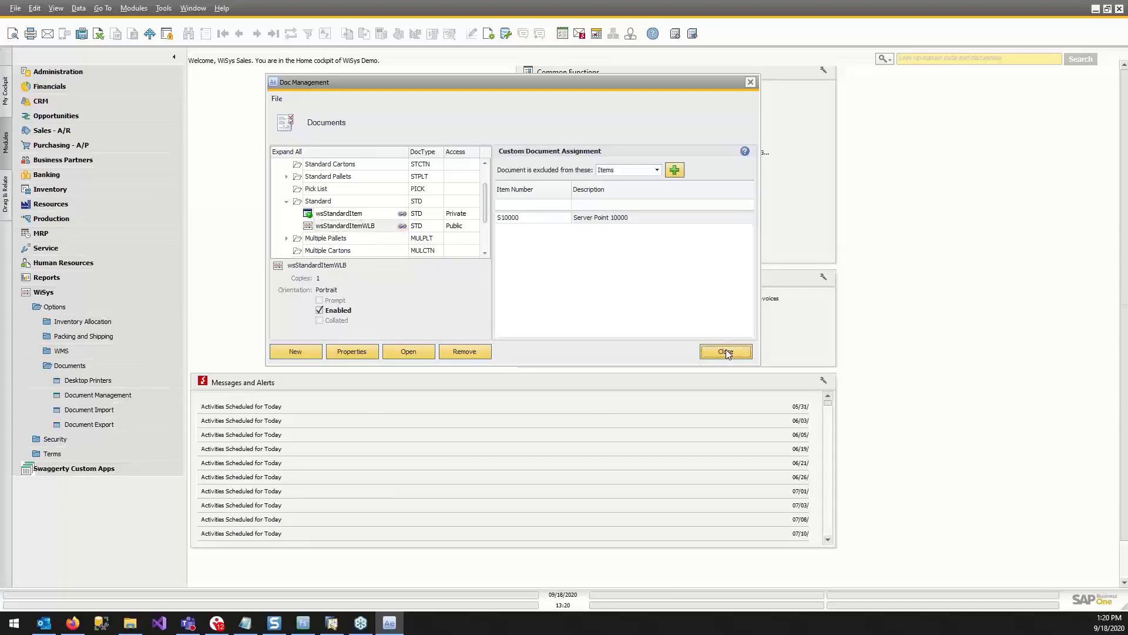
# Launch SAP Crystal Reports and open the recent report wsStandardItem.rpt.
pyautogui.click(15, 623)
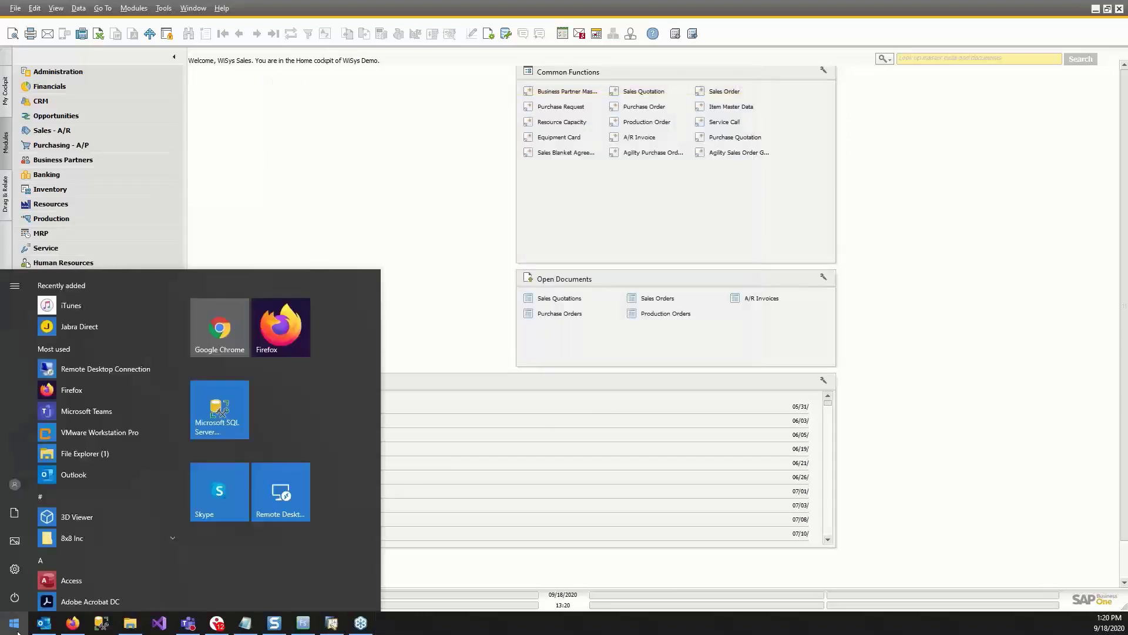
pyautogui.write('Crysa')
pyautogui.press('BackSpace')
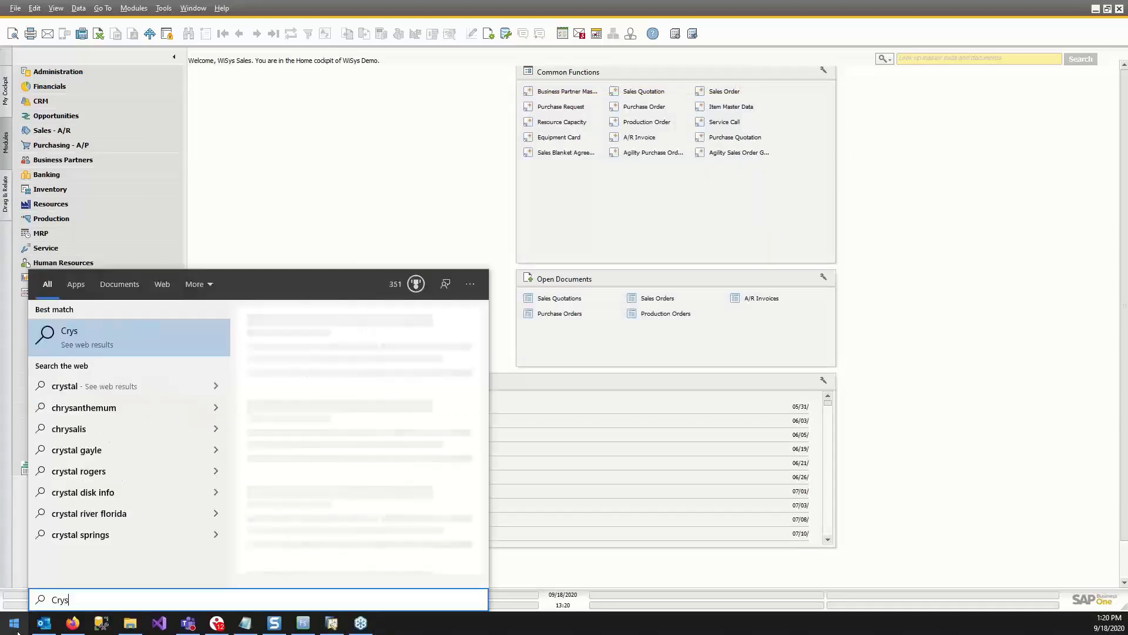
pyautogui.write('t')
pyautogui.press('Return')
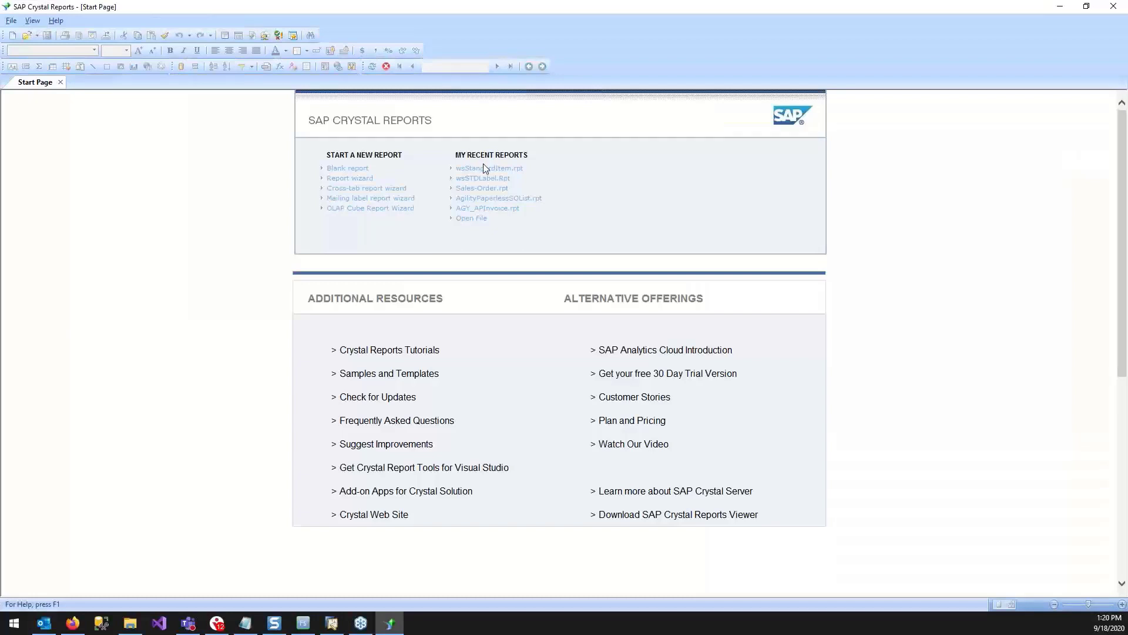
pyautogui.click(486, 170)
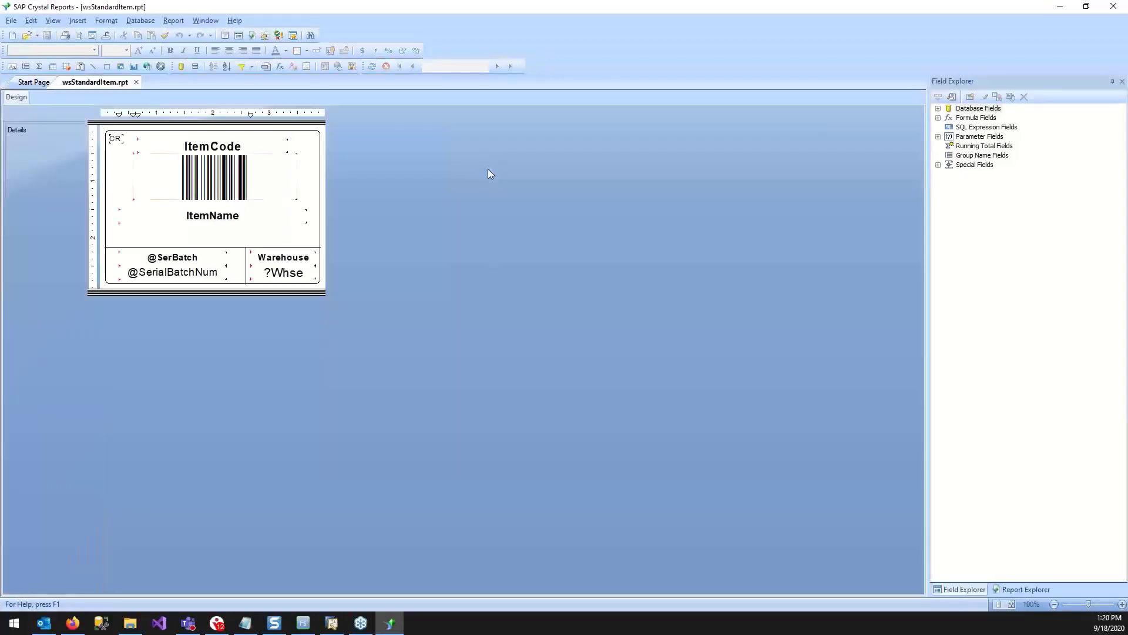
# Set the ItemName field's font size to 16, save the report and close Crystal Reports.
pyautogui.click(216, 218)
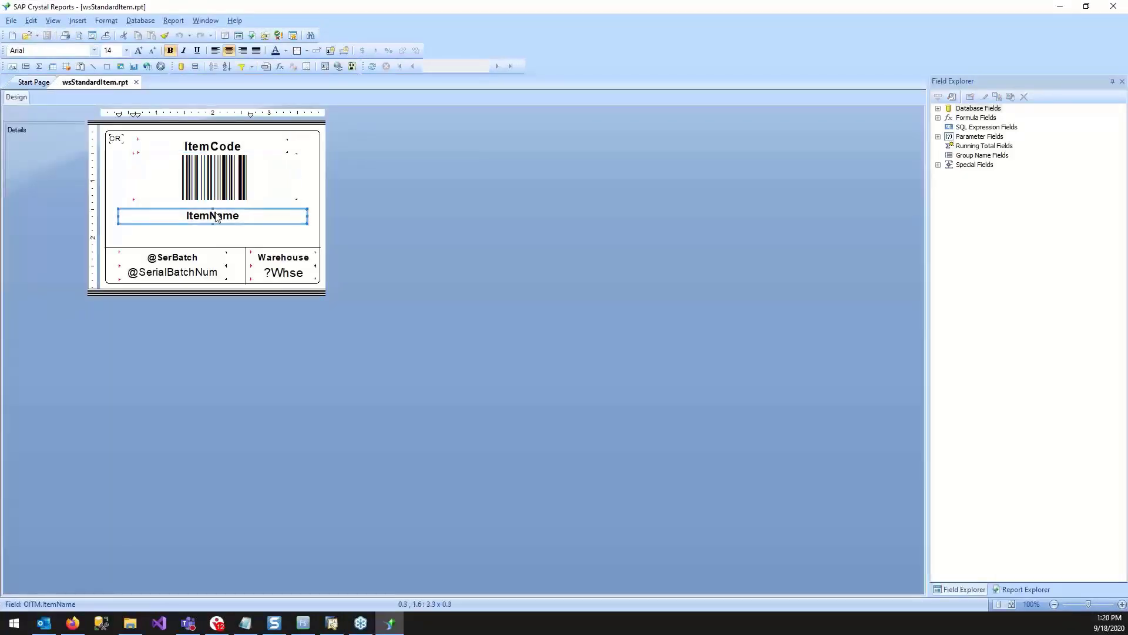
pyautogui.click(126, 50)
pyautogui.click(123, 116)
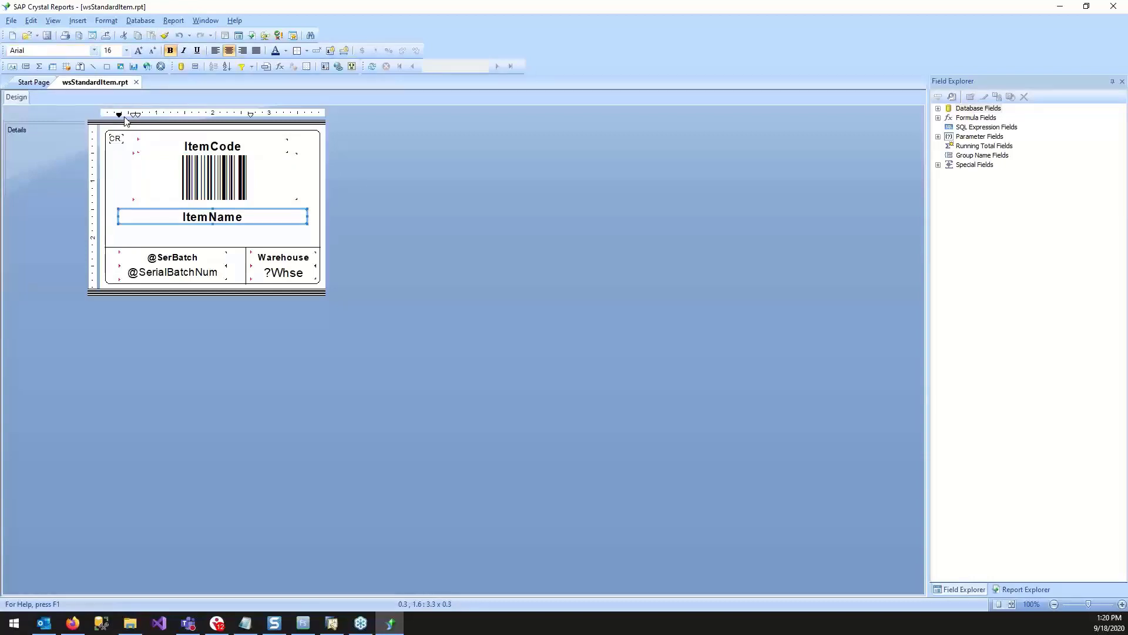
pyautogui.click(432, 210)
pyautogui.click(48, 37)
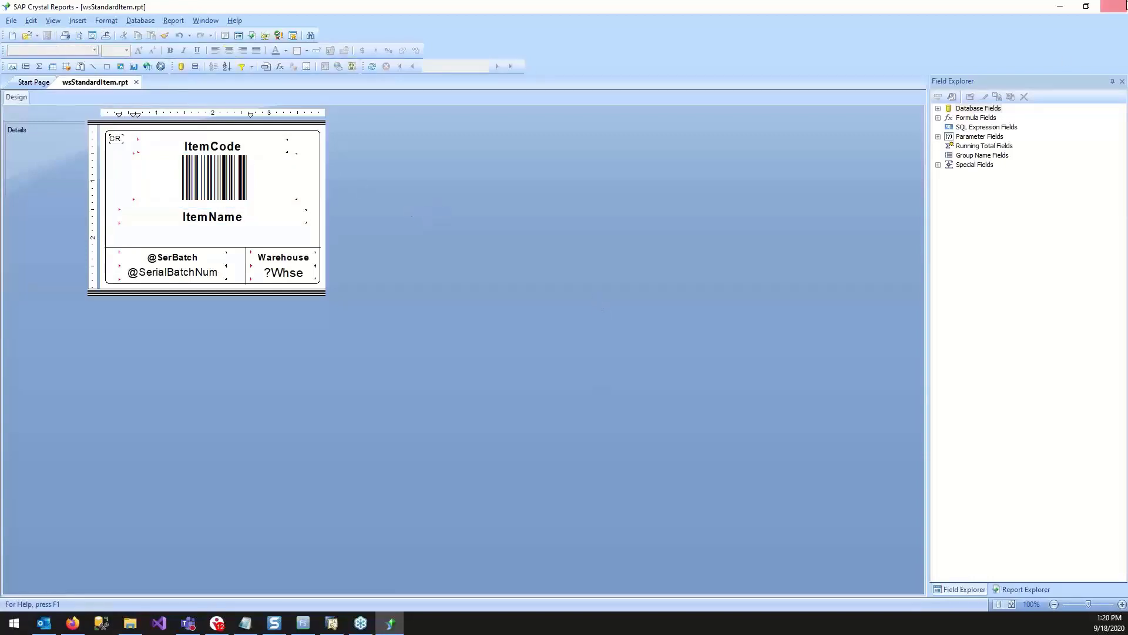
pyautogui.click(1117, 7)
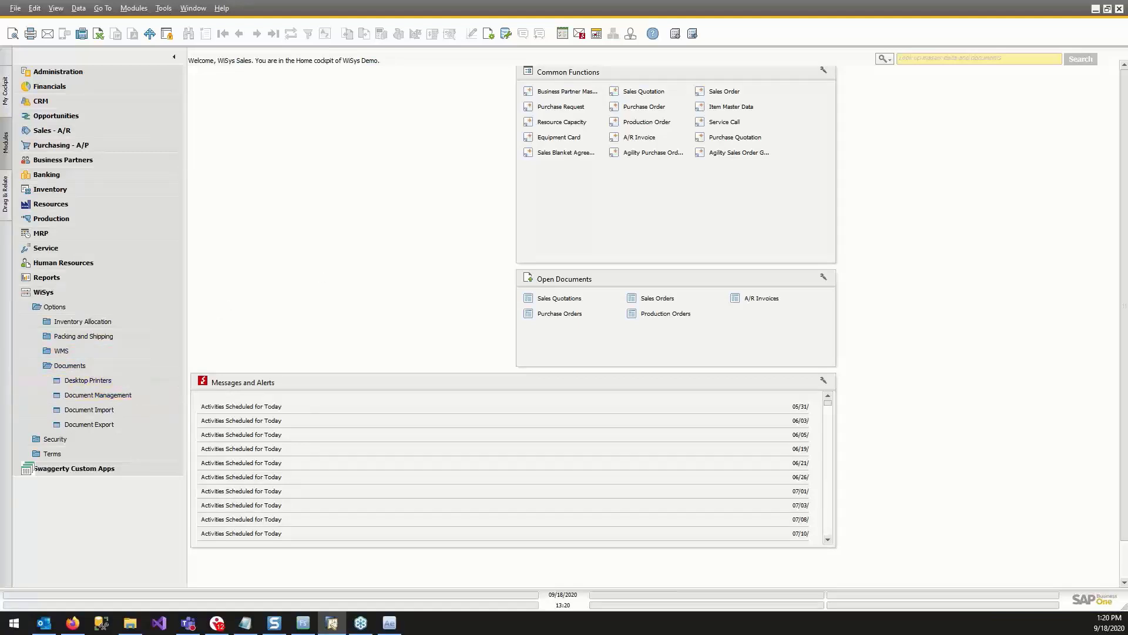
# Refresh the wsStandardItem document under Standard in Document Management, then close Document Management.
pyautogui.click(280, 251)
pyautogui.click(337, 262)
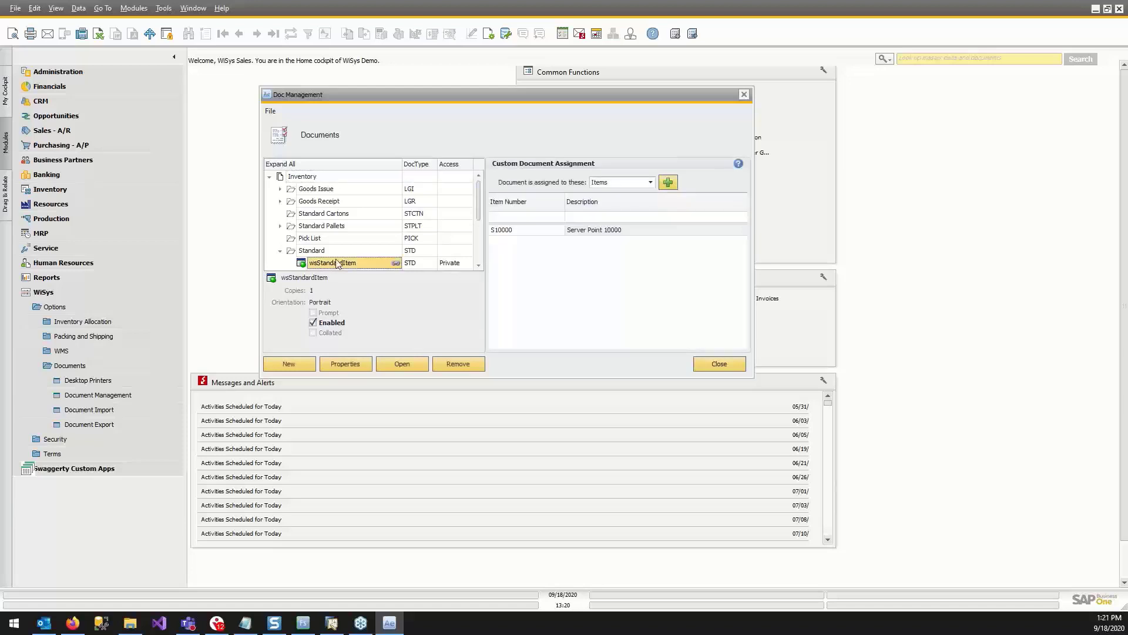
pyautogui.rightClick(337, 263)
pyautogui.click(377, 307)
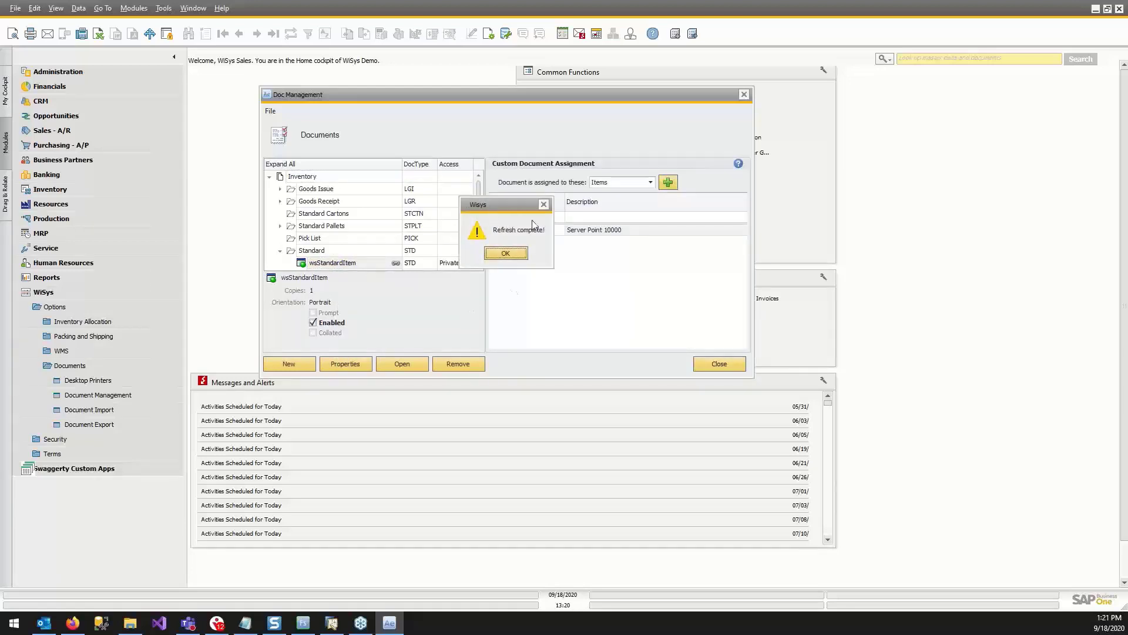
pyautogui.click(510, 255)
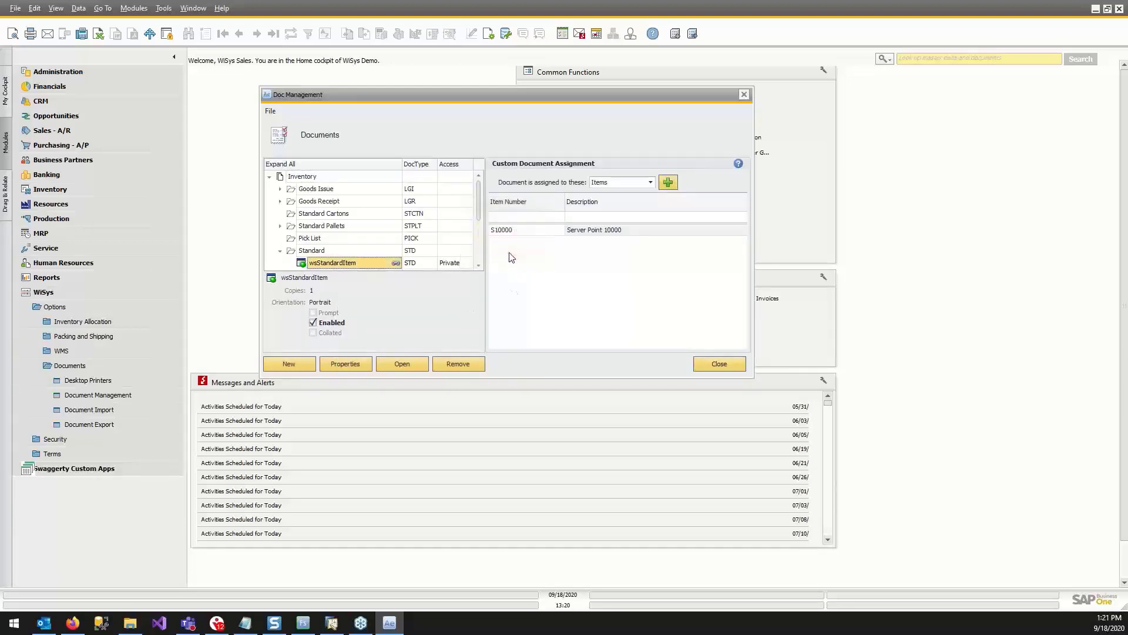
pyautogui.click(745, 95)
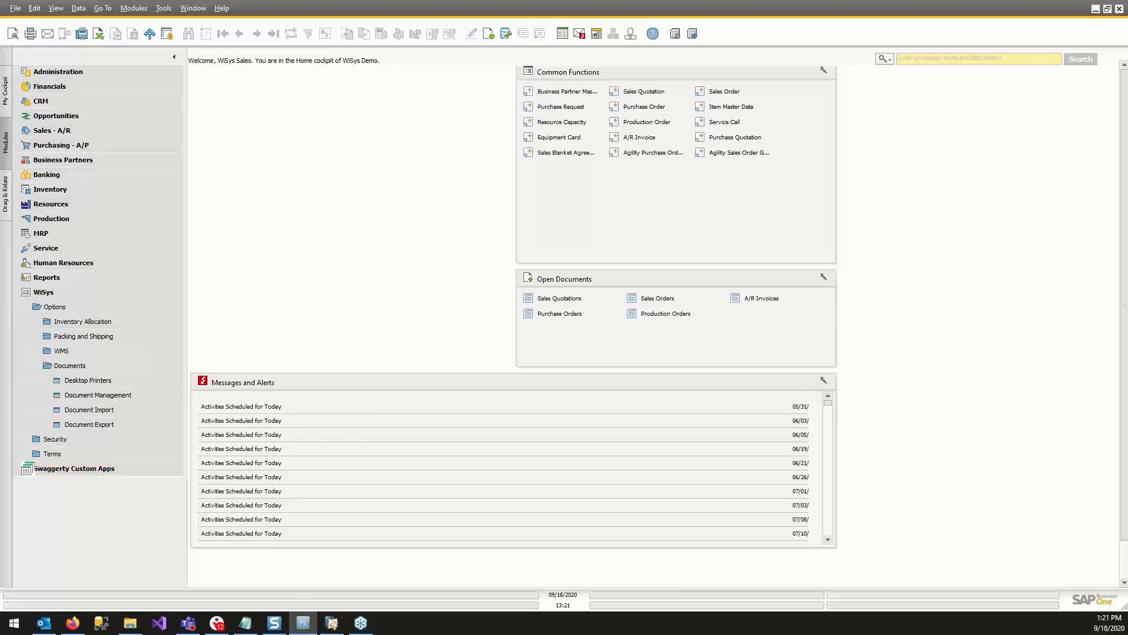
# Switch to WiSys Visual Form Studio and give the Print button a Print Document action using the Inventory Standard document.
pyautogui.moveTo(0, 158); pyautogui.dragTo(415, 114)
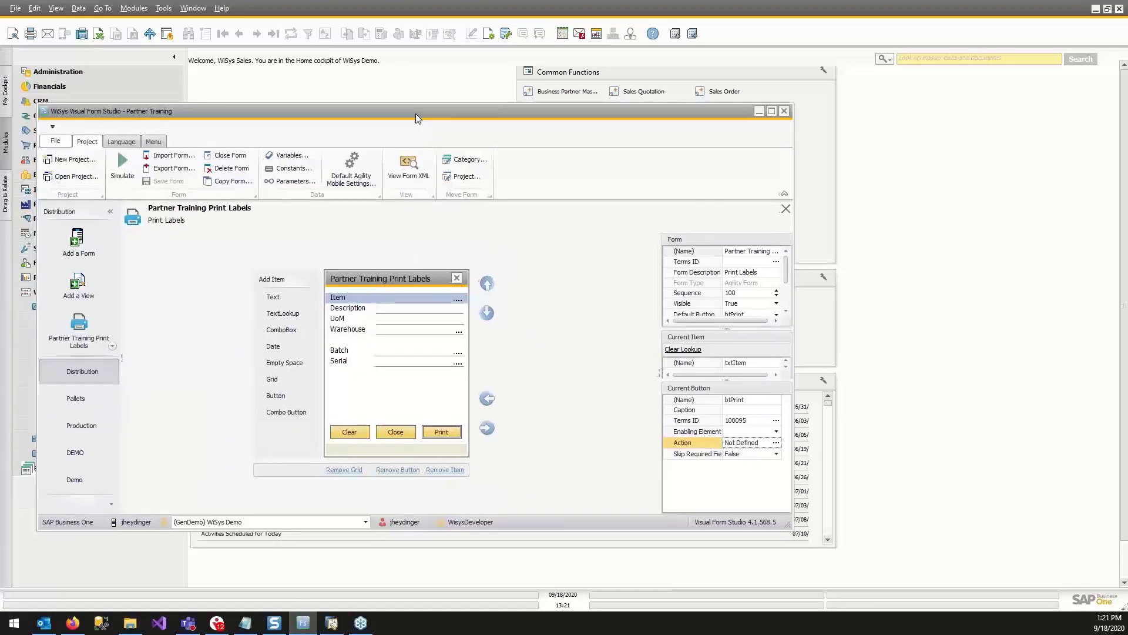
pyautogui.doubleClick(415, 114)
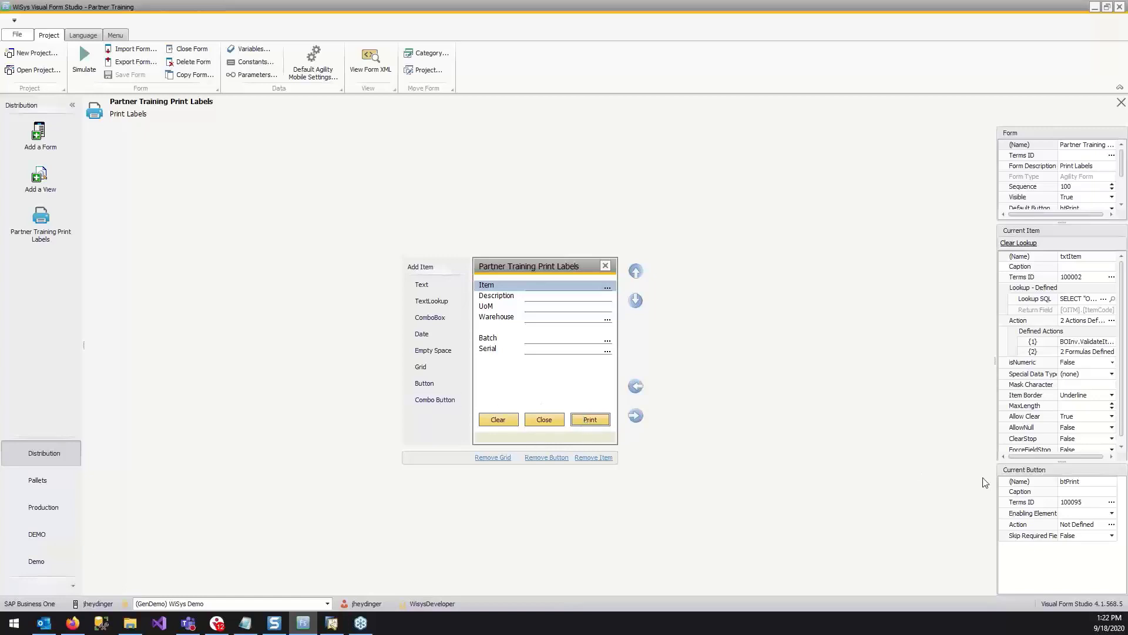
pyautogui.click(1111, 524)
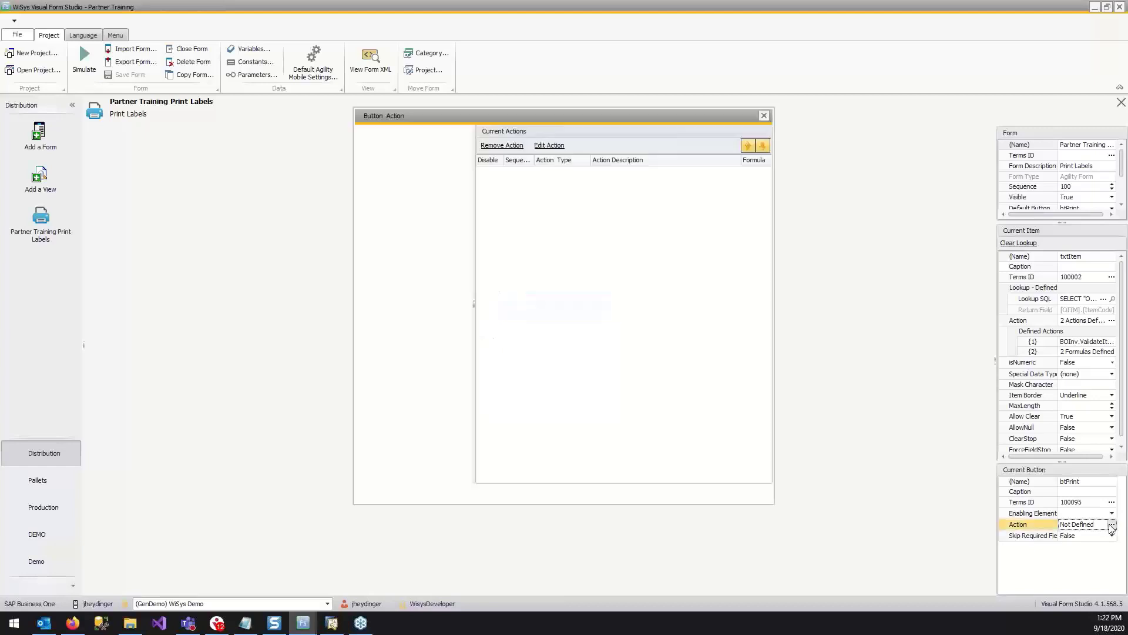
pyautogui.moveTo(400, 116); pyautogui.dragTo(521, 151)
pyautogui.moveTo(724, 178); pyautogui.dragTo(800, 213)
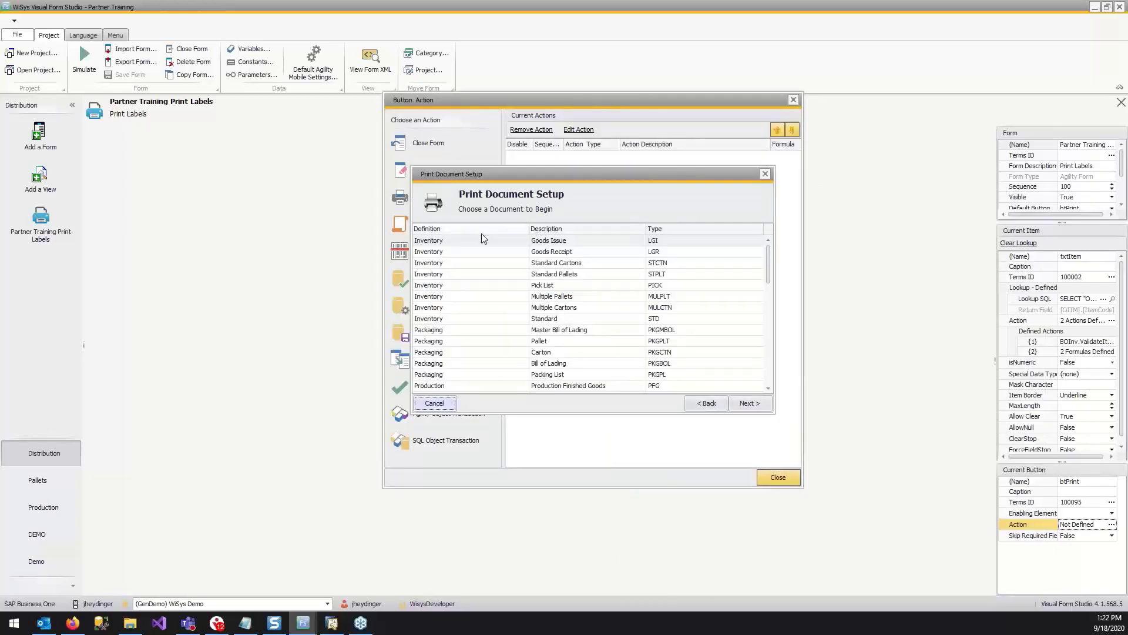
pyautogui.click(553, 319)
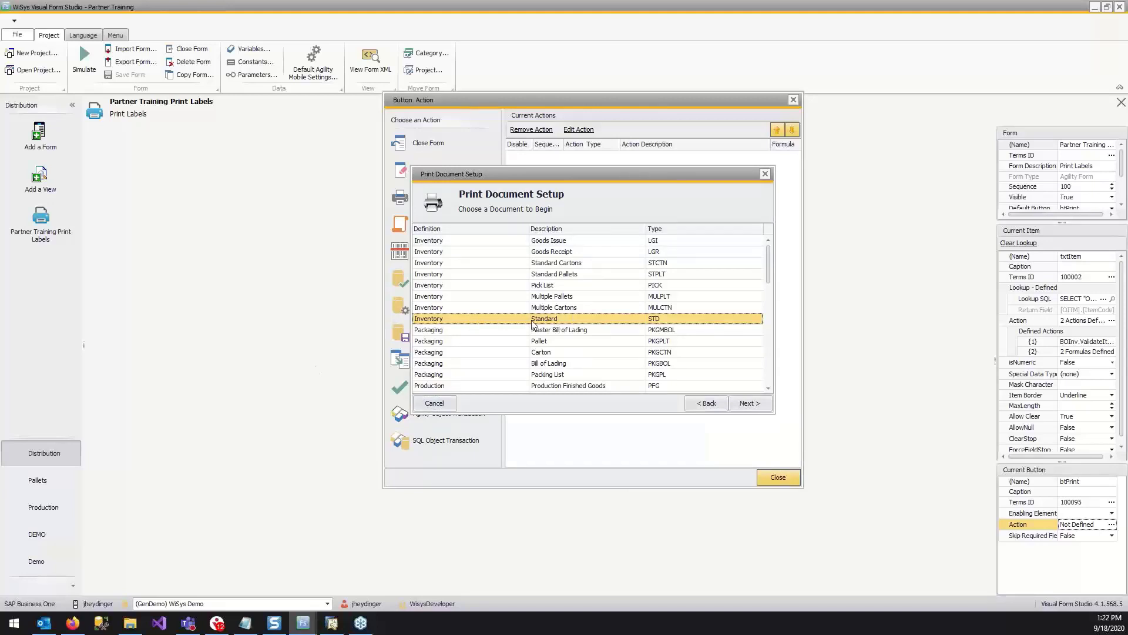
pyautogui.click(762, 405)
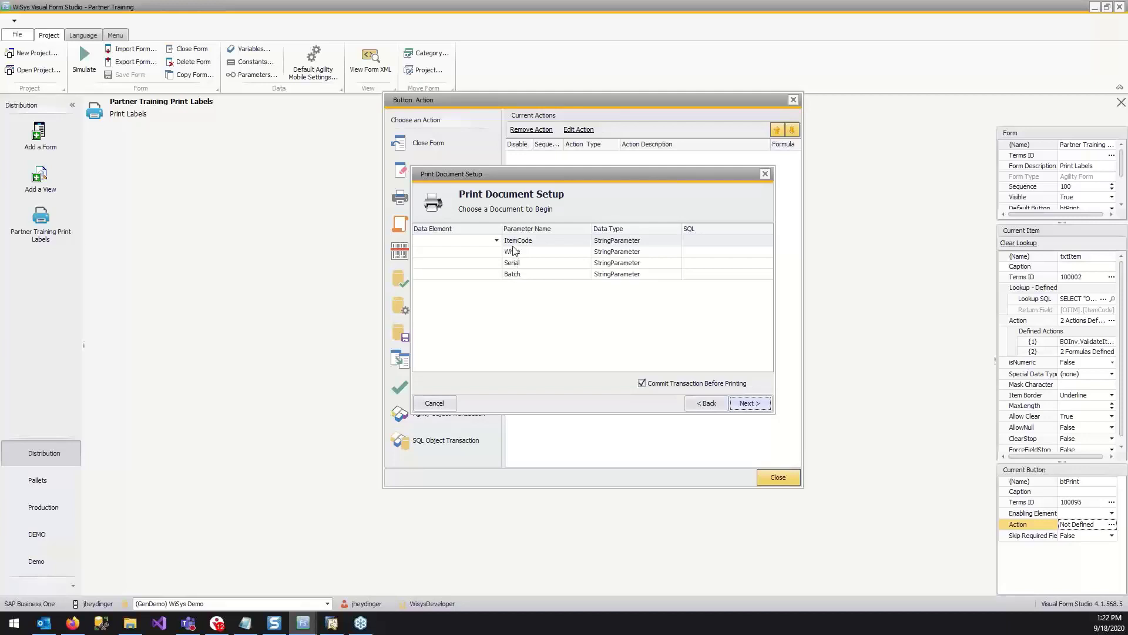
pyautogui.click(498, 241)
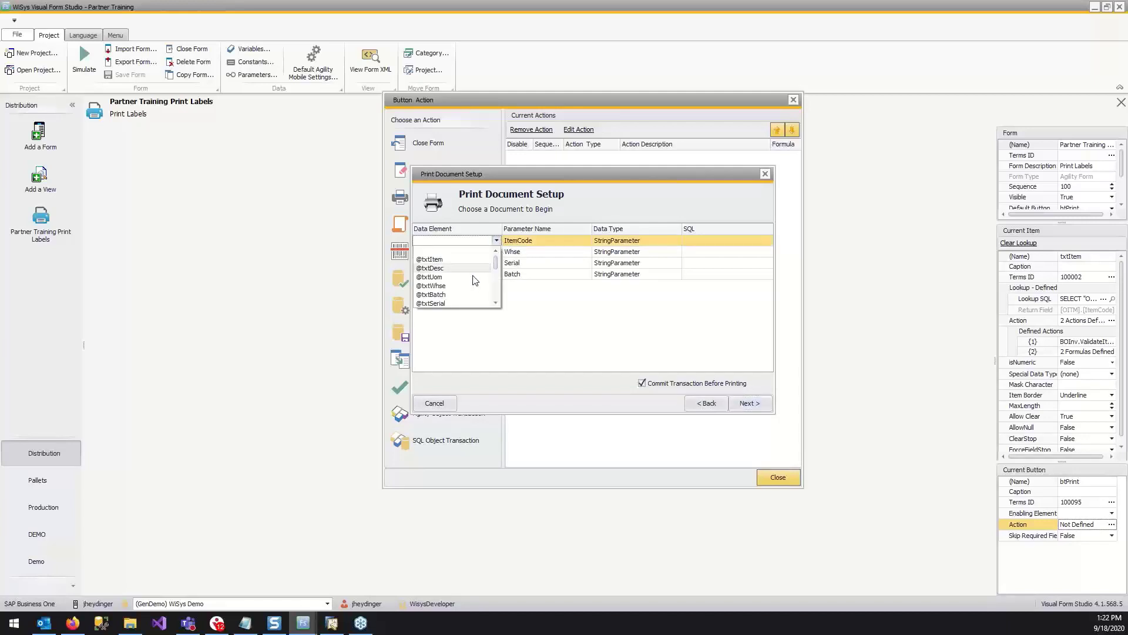
pyautogui.click(441, 261)
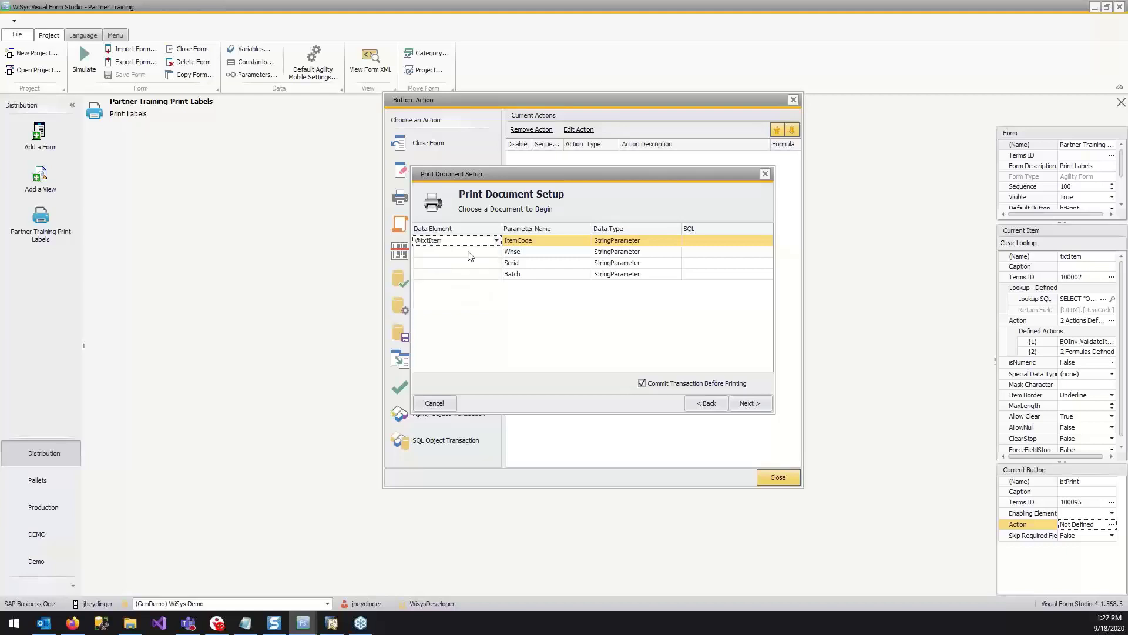
pyautogui.click(489, 253)
pyautogui.click(498, 253)
pyautogui.click(498, 253)
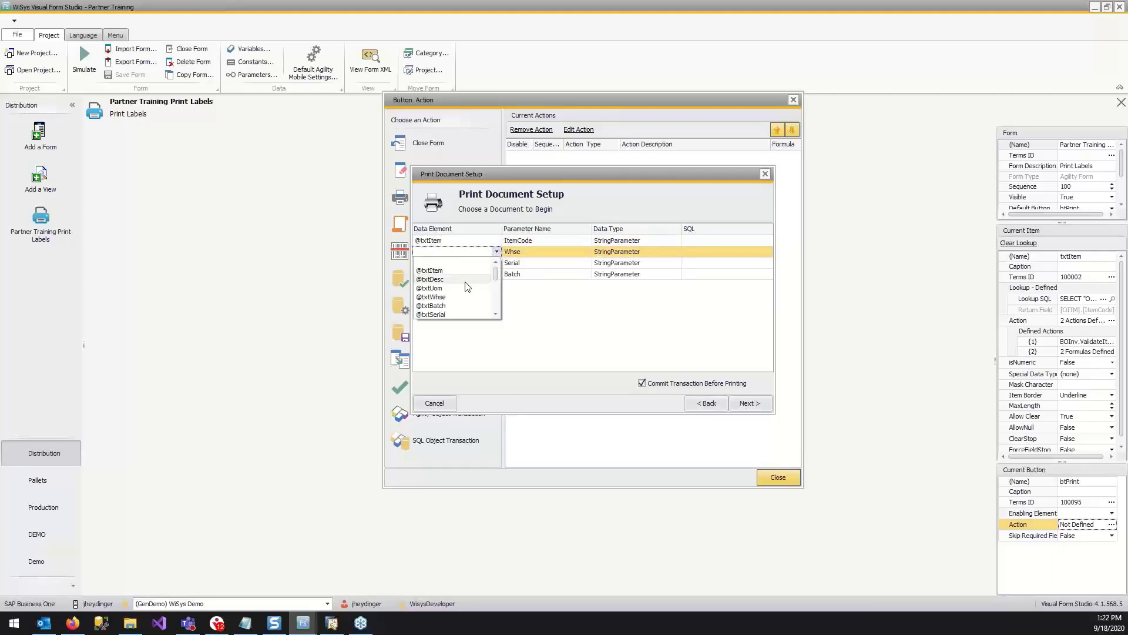
pyautogui.click(462, 293)
pyautogui.click(487, 266)
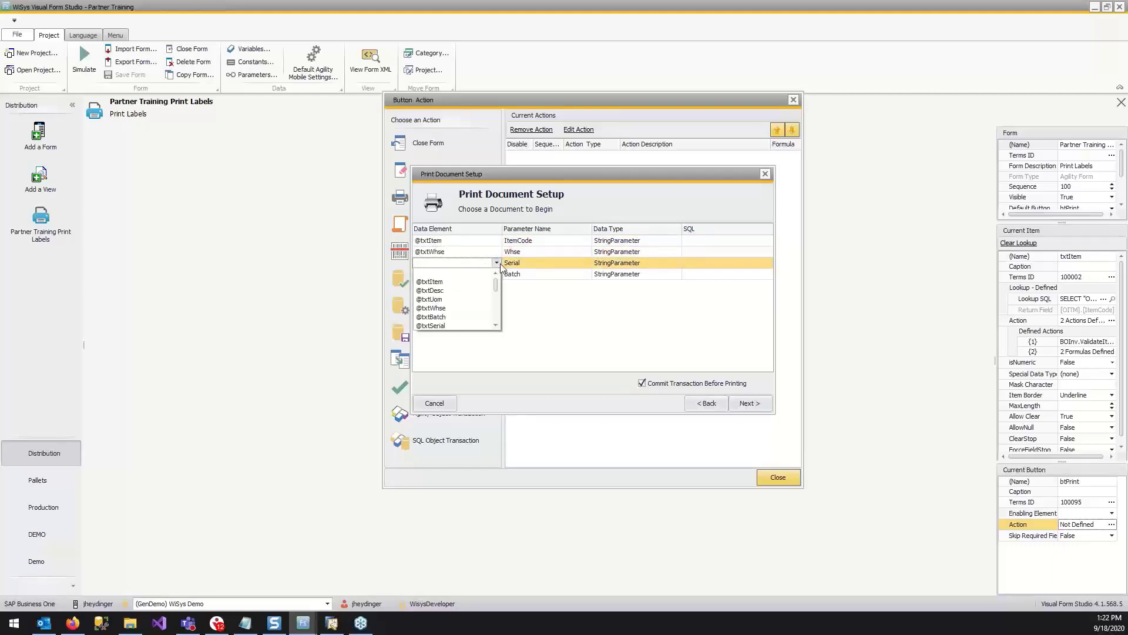
pyautogui.click(497, 262)
pyautogui.click(496, 263)
pyautogui.click(480, 291)
pyautogui.click(497, 262)
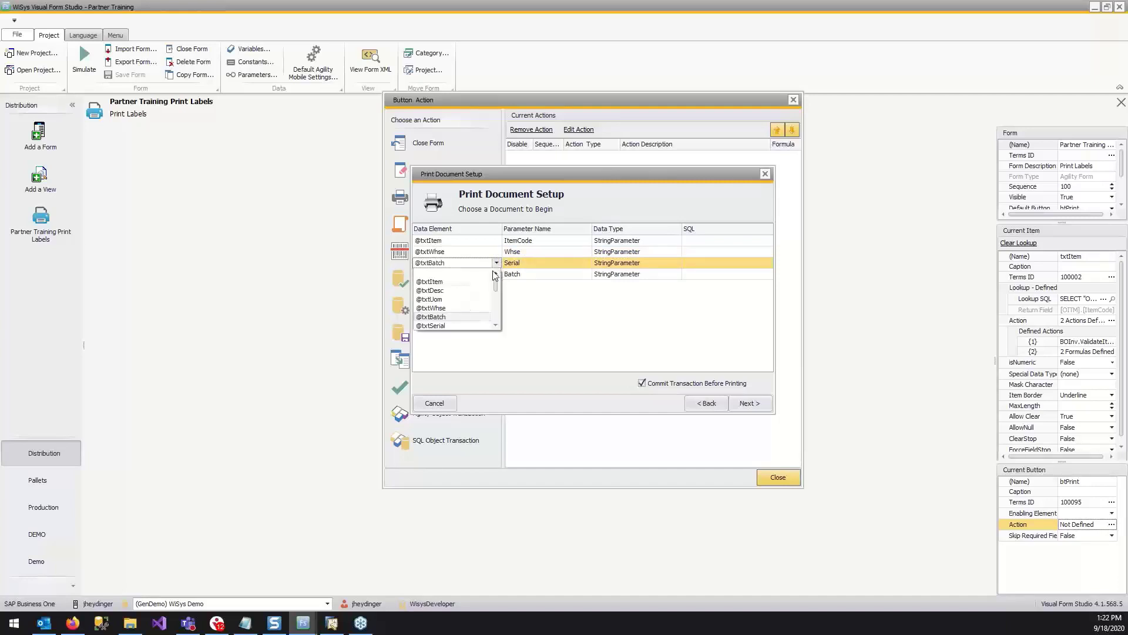
pyautogui.click(468, 327)
pyautogui.click(498, 274)
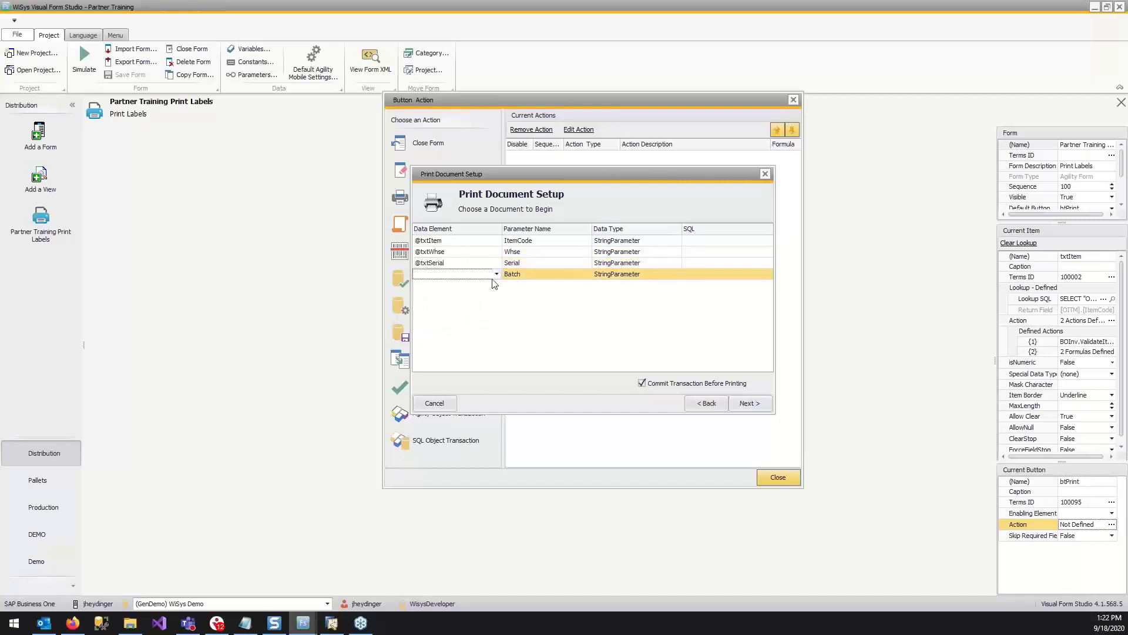
pyautogui.click(497, 275)
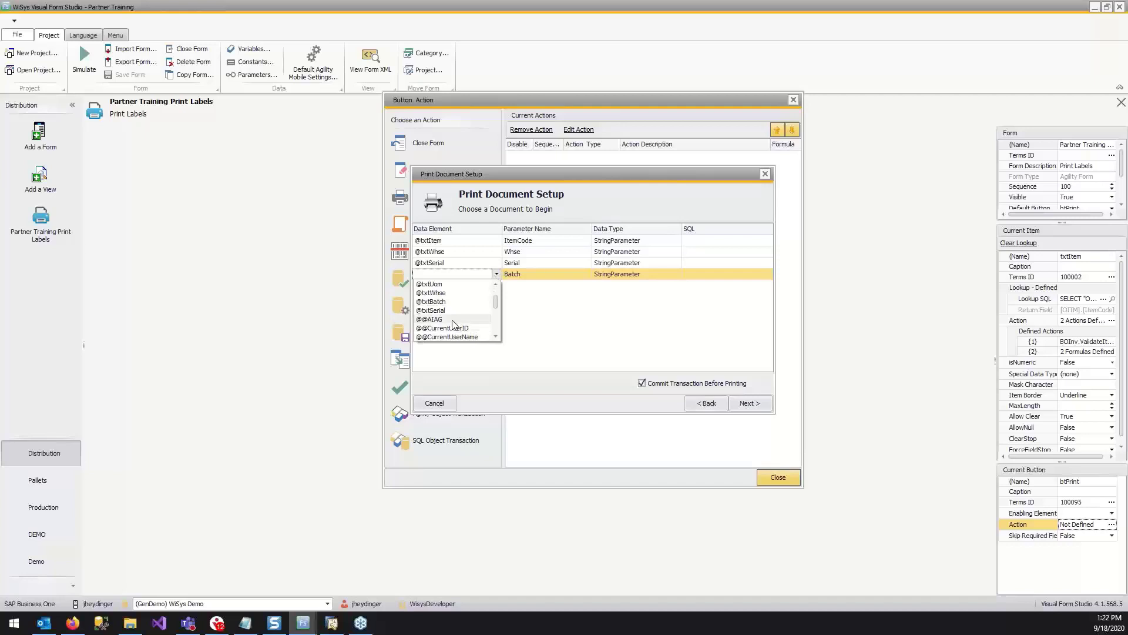
pyautogui.click(450, 302)
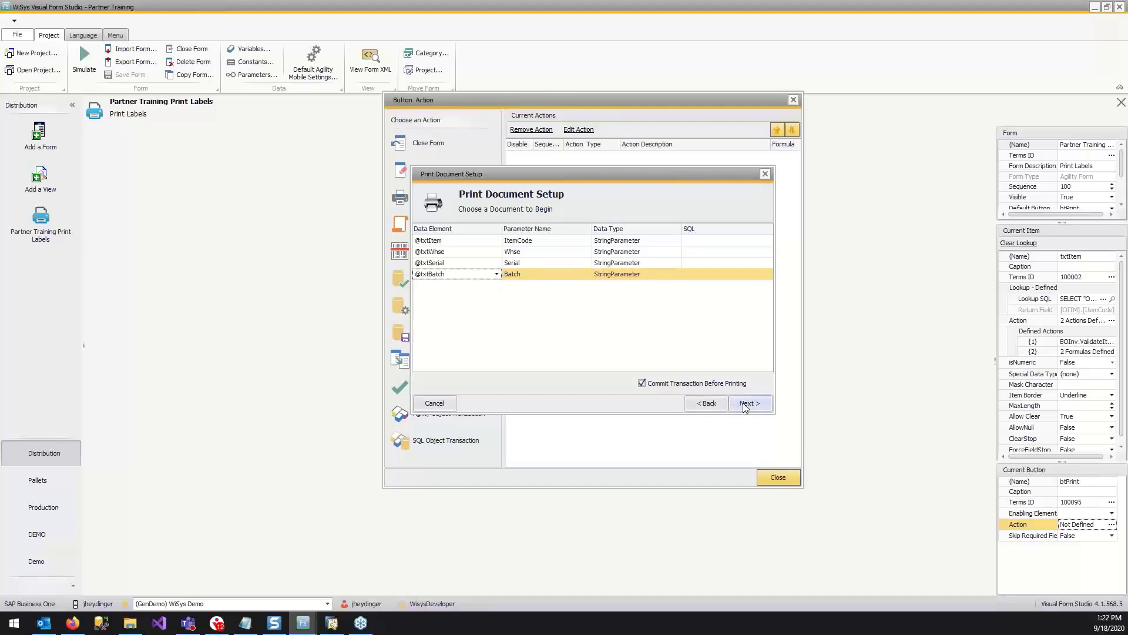
pyautogui.click(745, 405)
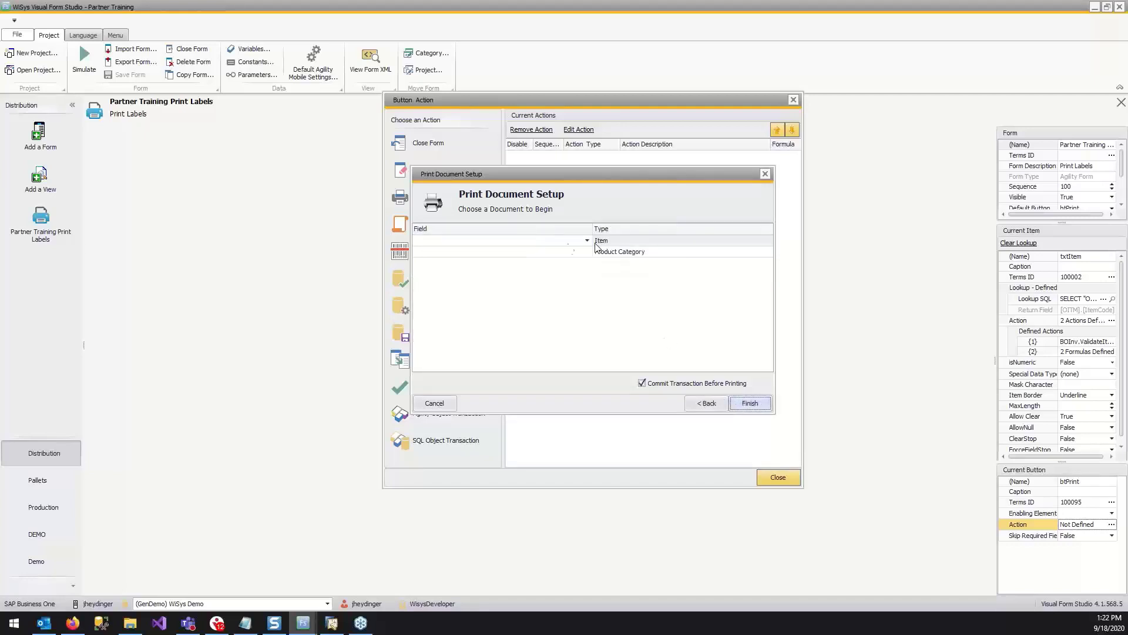
pyautogui.click(587, 240)
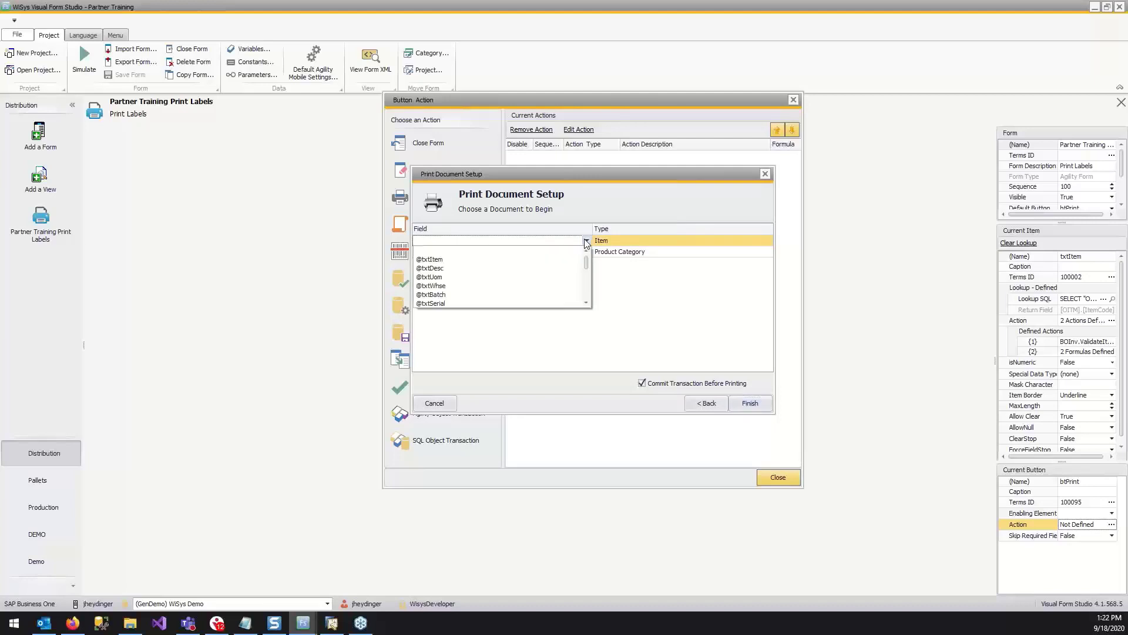
pyautogui.click(540, 259)
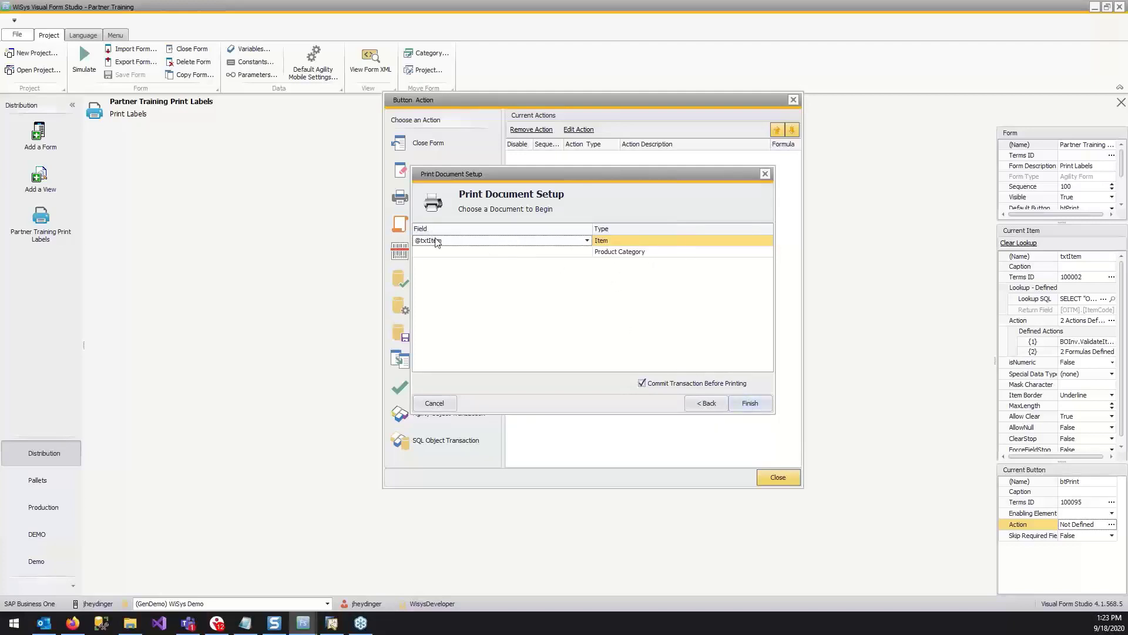
pyautogui.click(750, 403)
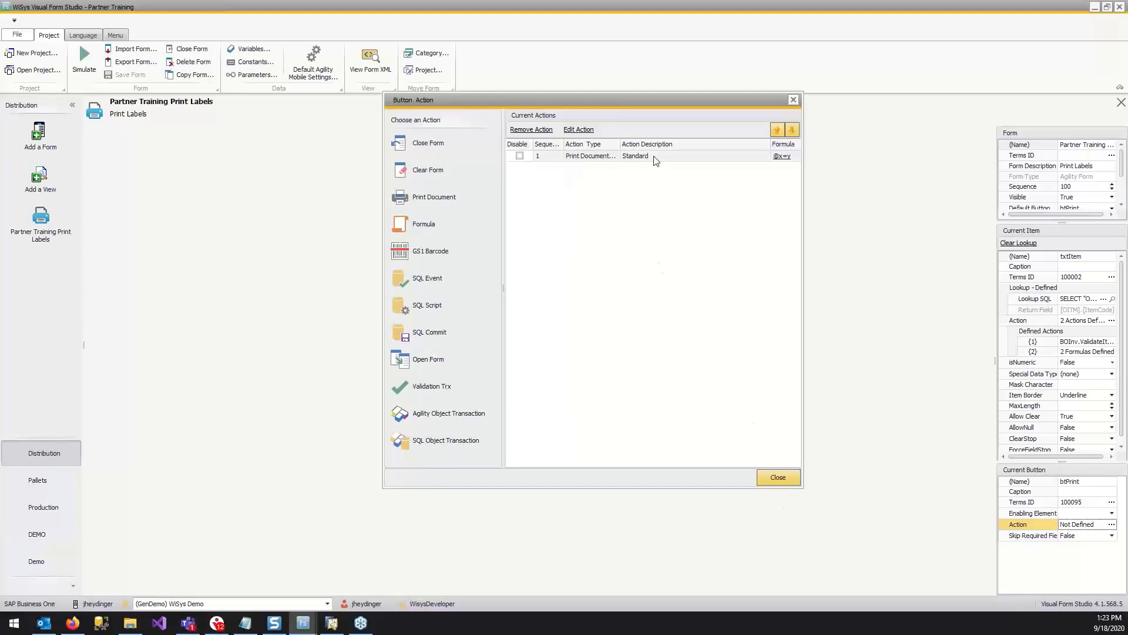
# Review the Standard print action's setup, then close the Print button's actions and save the form.
pyautogui.doubleClick(671, 158)
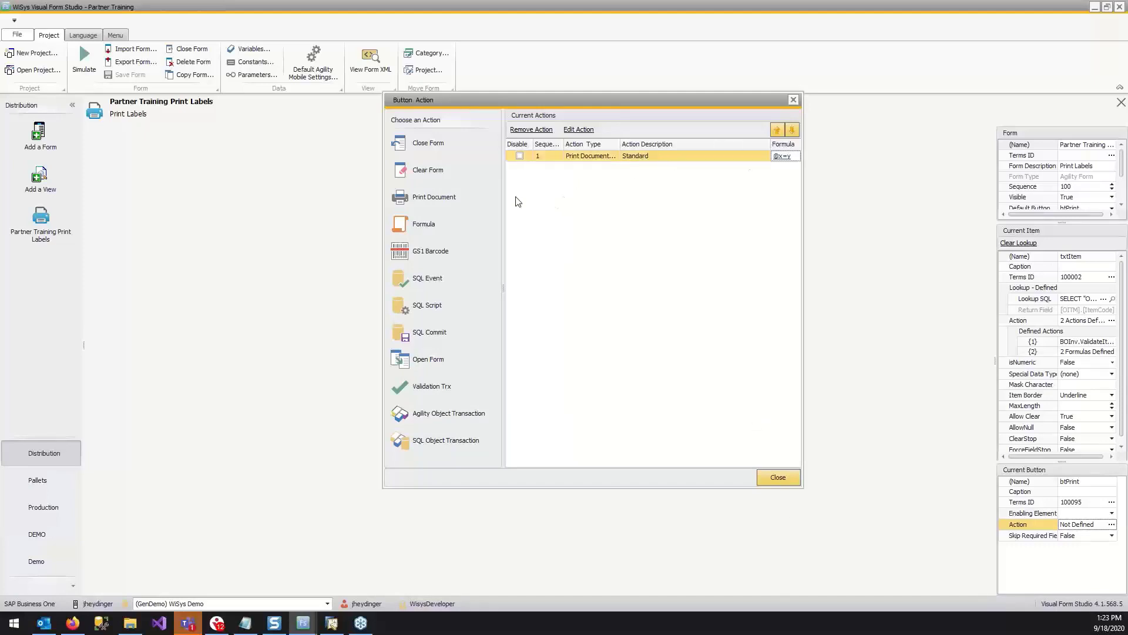
pyautogui.click(749, 403)
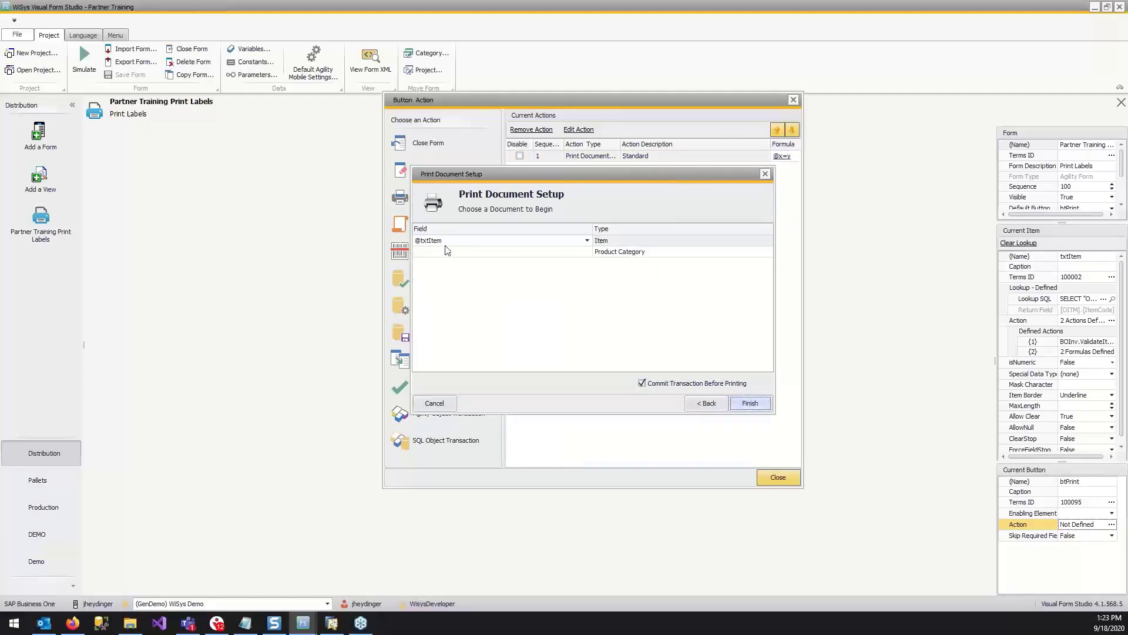
pyautogui.click(753, 406)
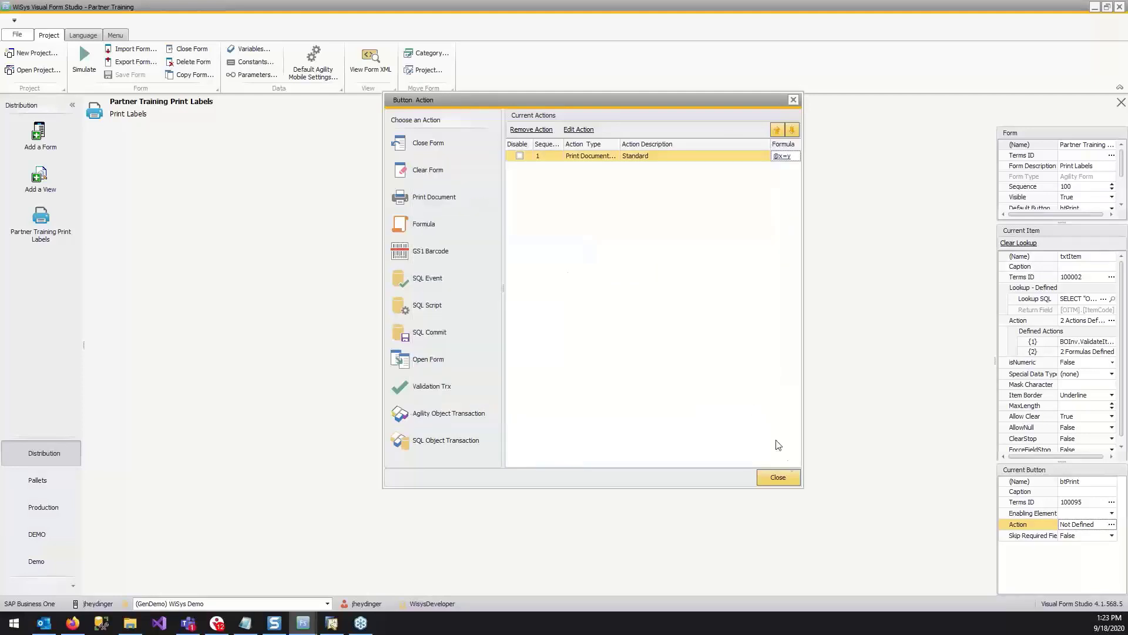
pyautogui.click(777, 476)
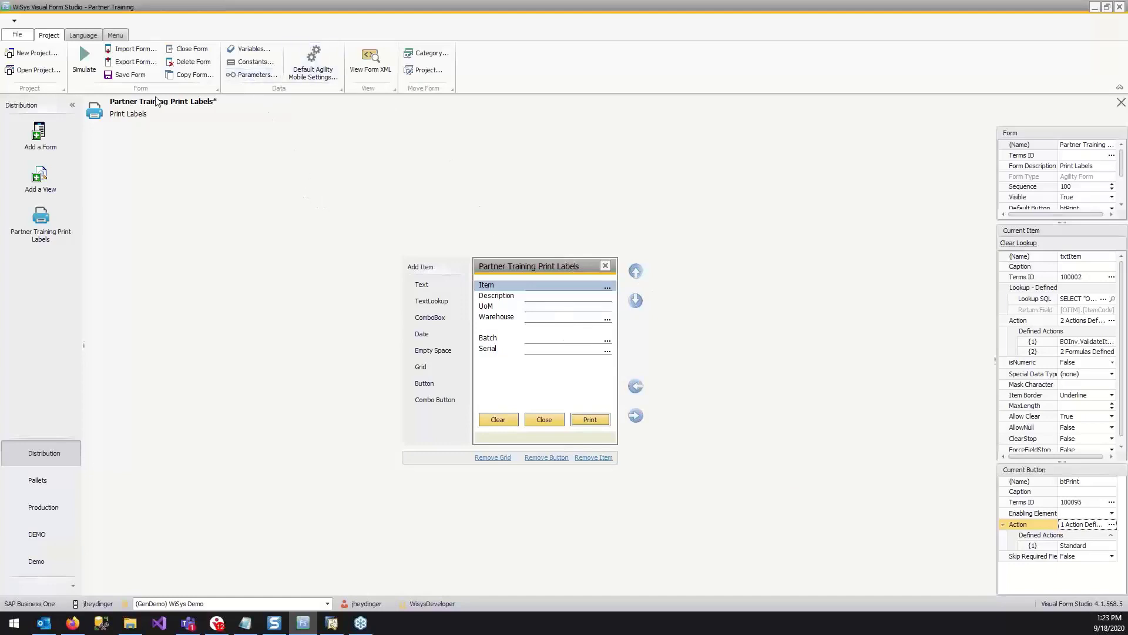
pyautogui.click(132, 78)
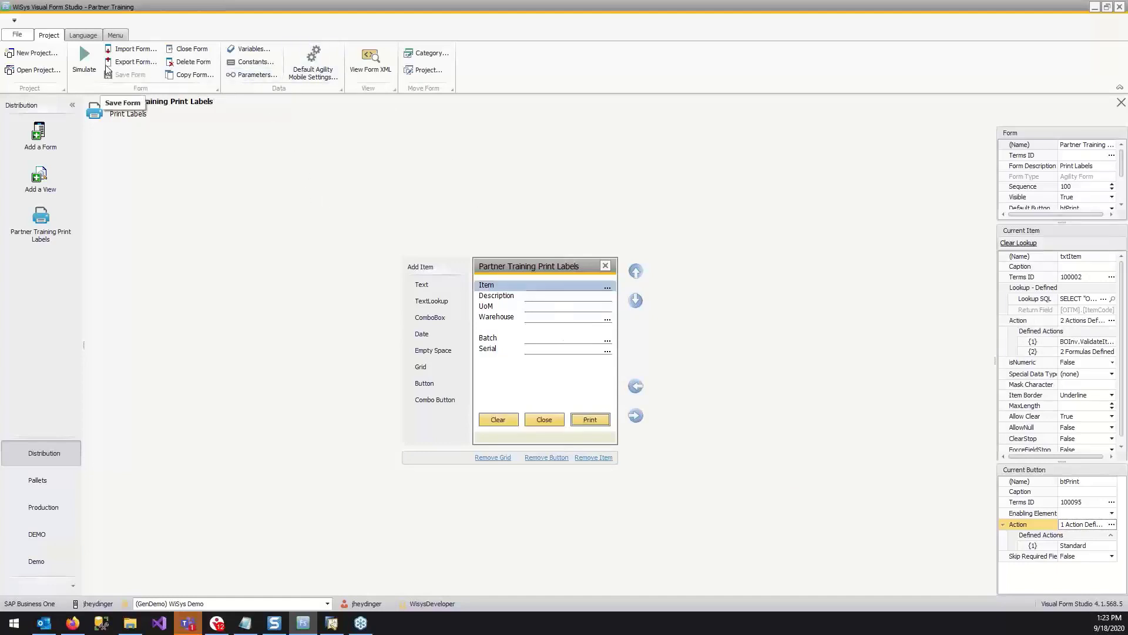
# Simulate the Print Labels form and look through the printers offered for wsStandardItem in its printer definitions.
pyautogui.click(85, 58)
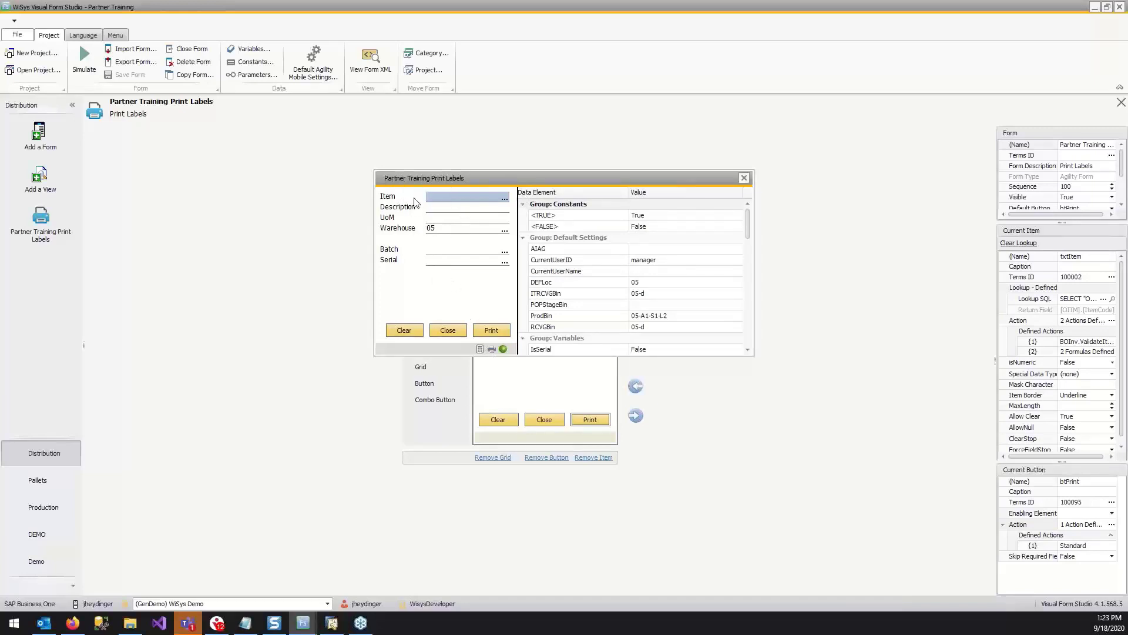
pyautogui.click(493, 350)
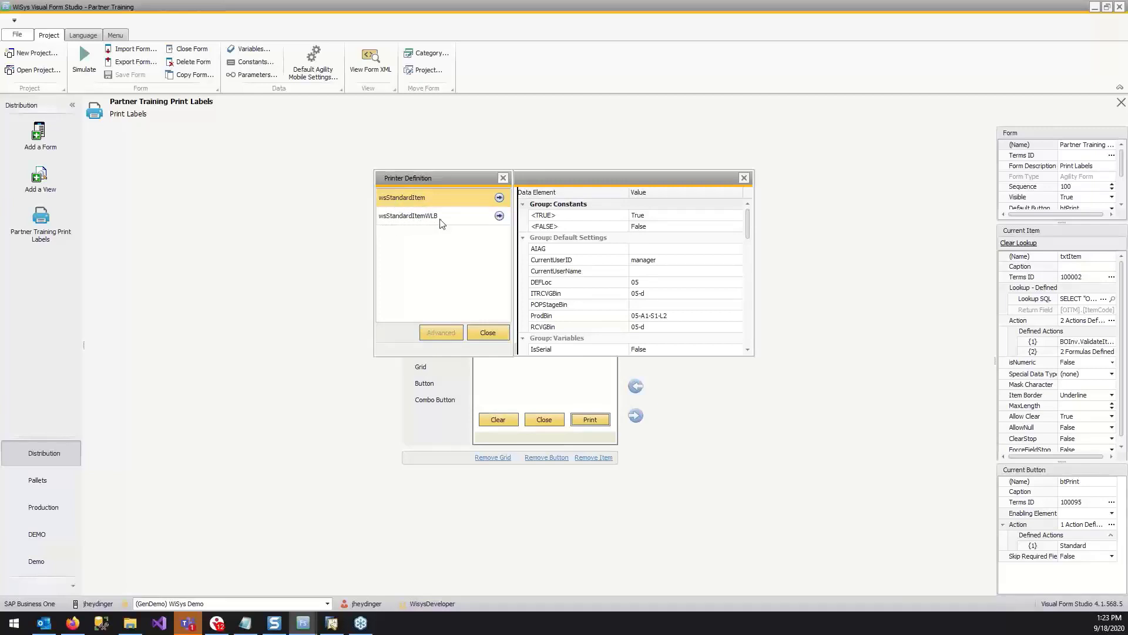
pyautogui.click(500, 199)
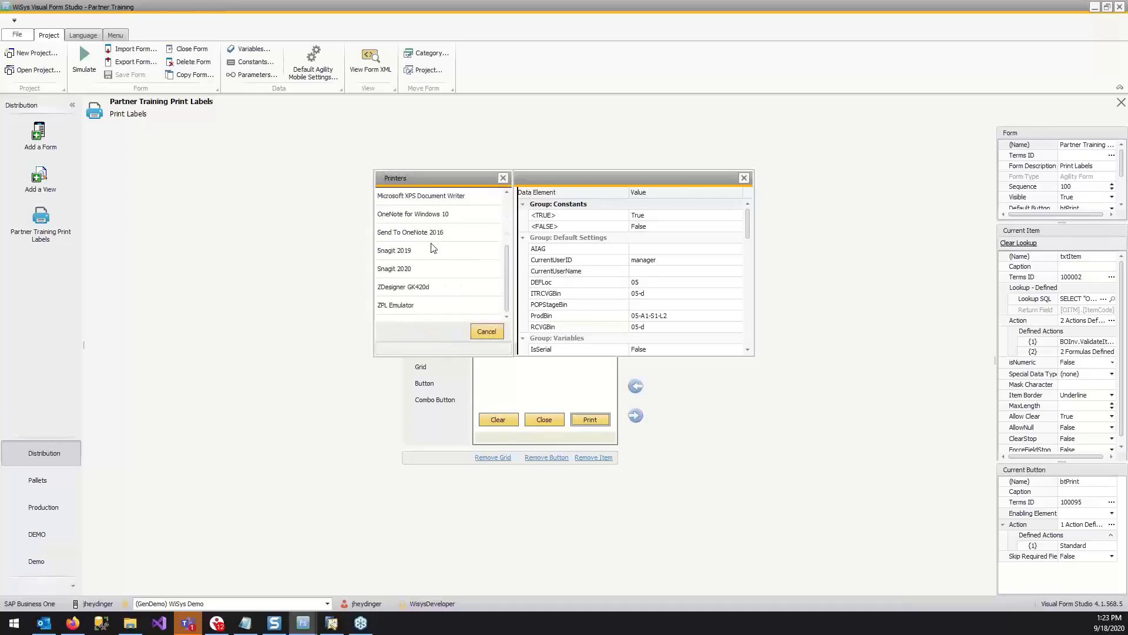
pyautogui.scroll(-2, 454, 246)
pyautogui.scroll(3, 457, 251)
pyautogui.scroll(-2, 423, 273)
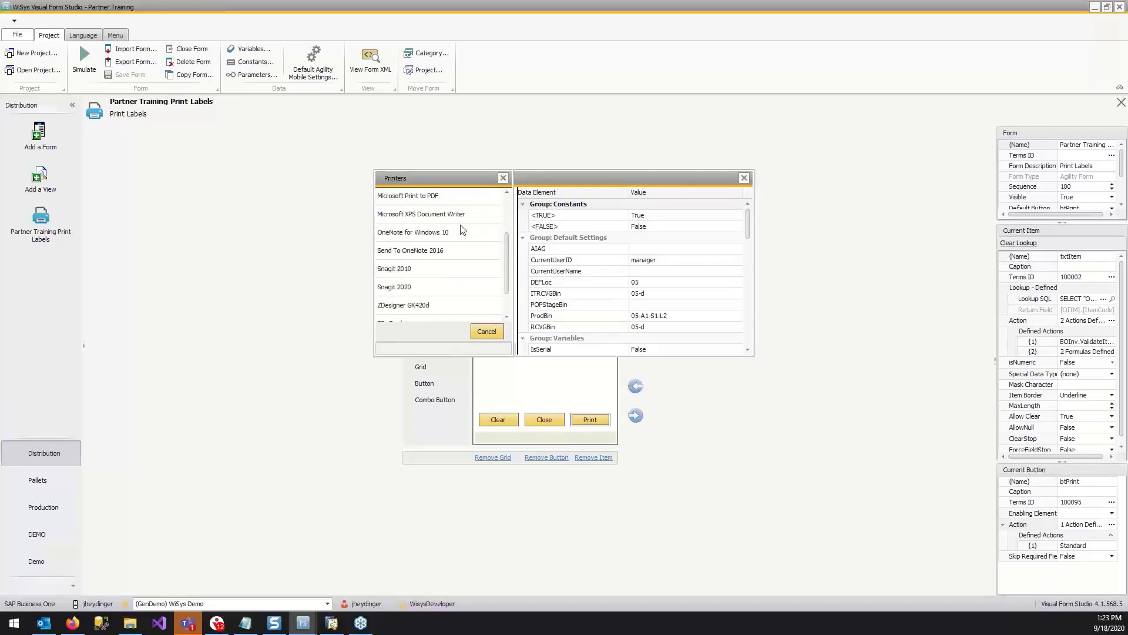
pyautogui.click(503, 178)
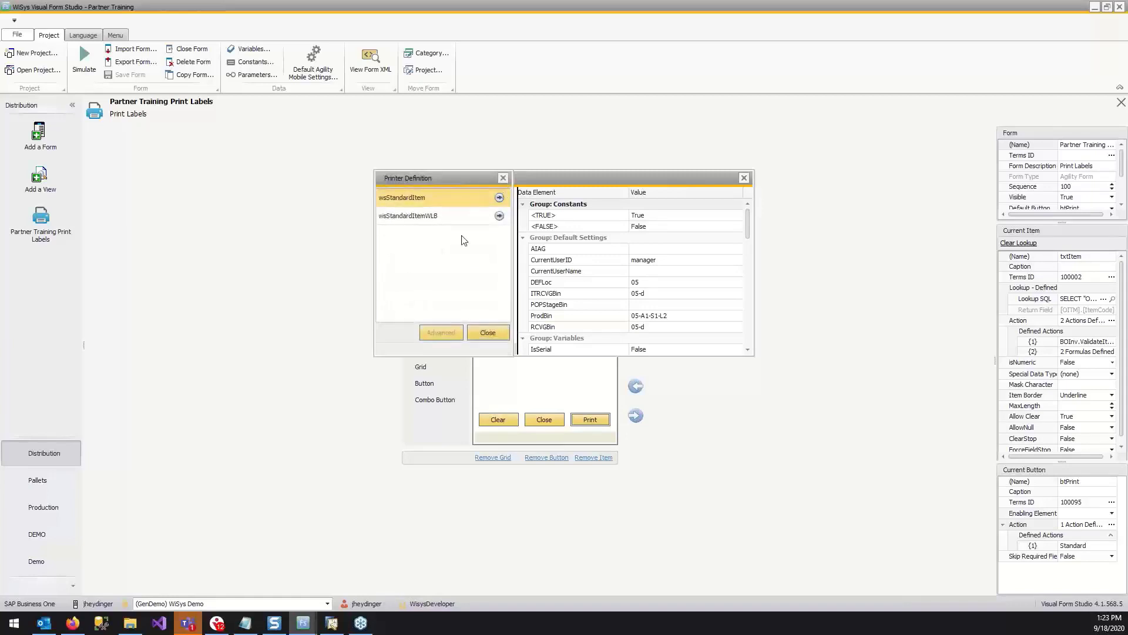
# Set the printer for the wsStandardItemWLB document to Print To Screen.
pyautogui.click(497, 215)
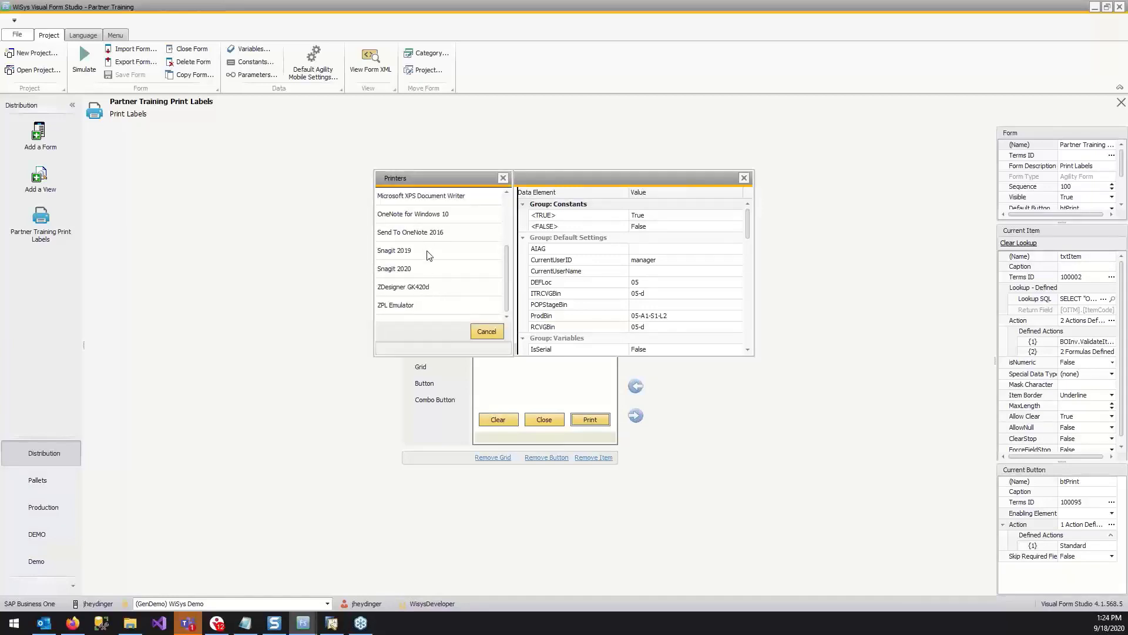
pyautogui.scroll(1, 432, 268)
pyautogui.click(431, 268)
pyautogui.scroll(-6, 459, 239)
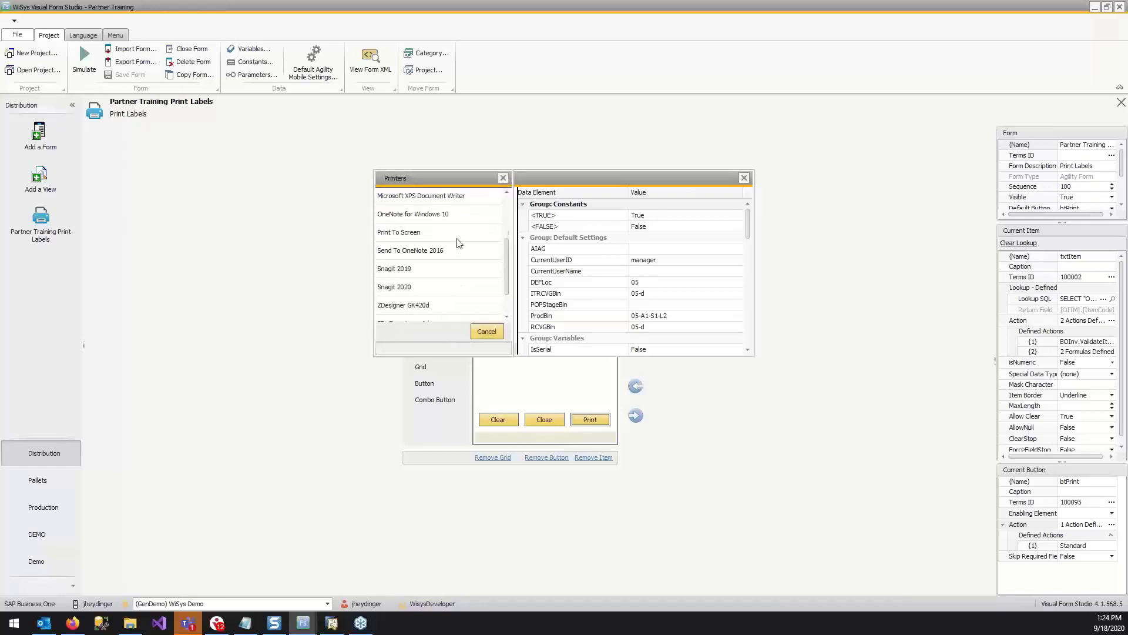
pyautogui.scroll(1, 433, 254)
pyautogui.click(419, 232)
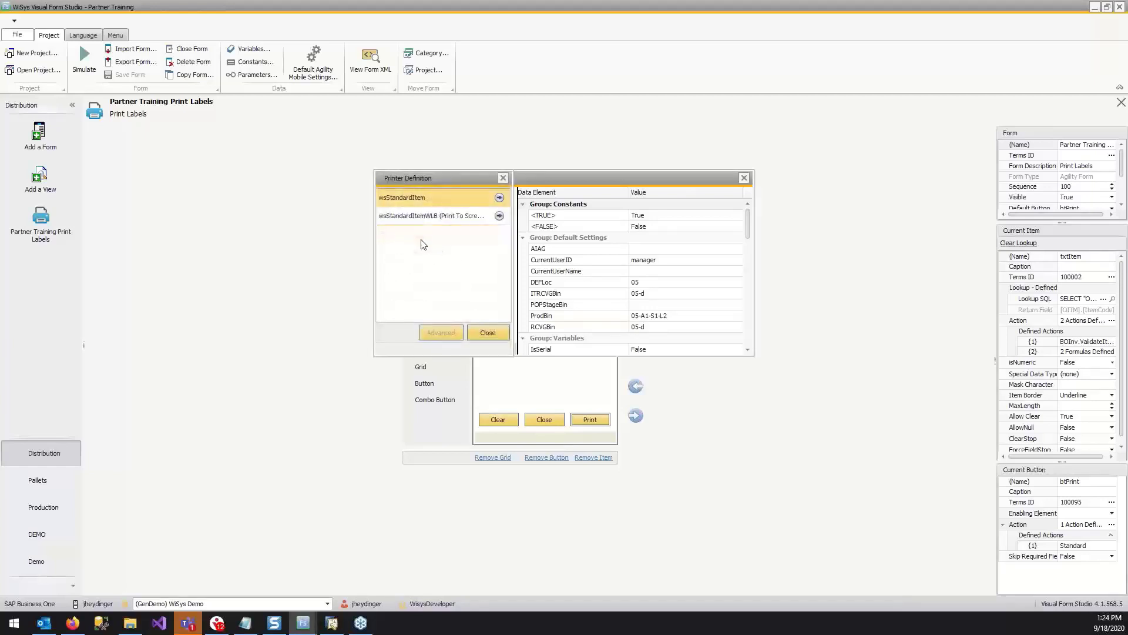
# Set the printer for the wsStandardItem document to Snagit 2020 and close the printer definitions.
pyautogui.click(499, 198)
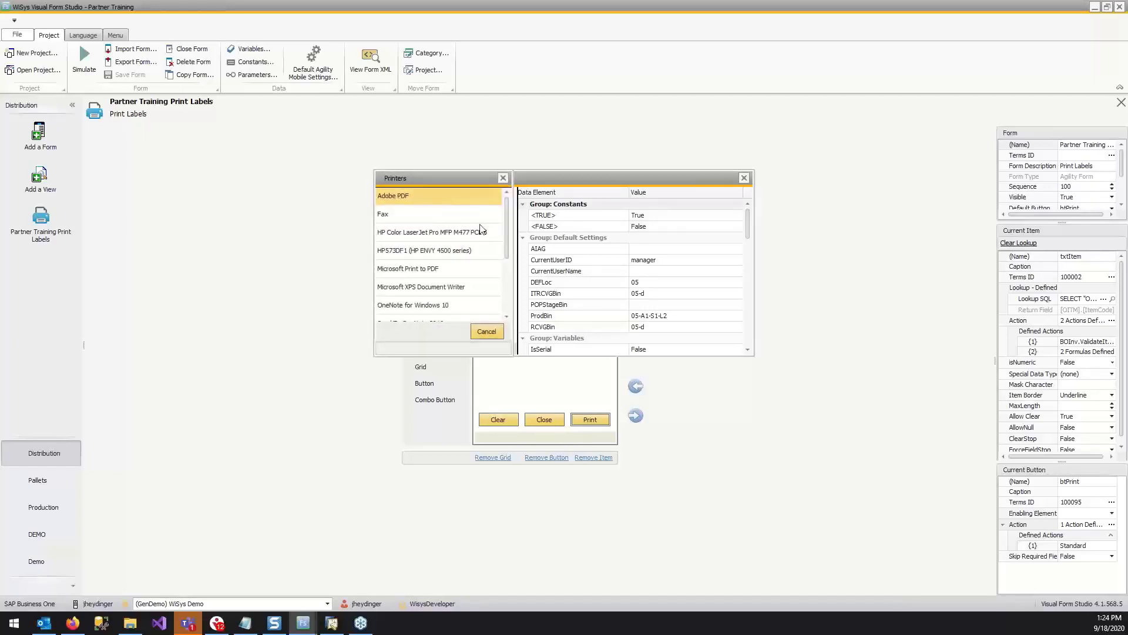
pyautogui.scroll(-3, 480, 229)
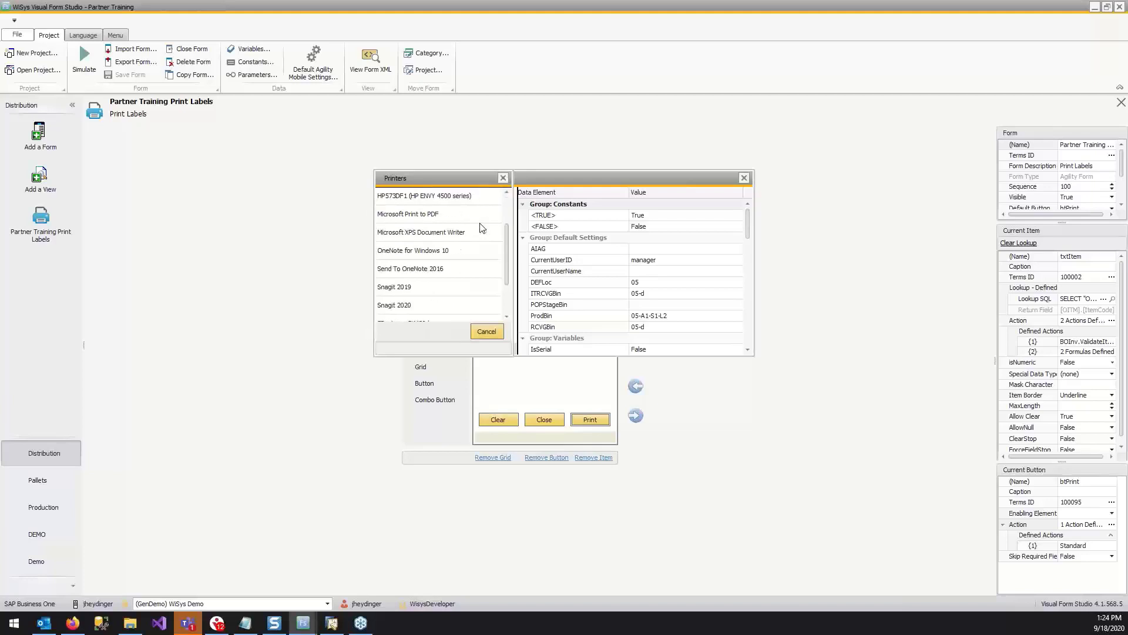
pyautogui.scroll(-1, 480, 228)
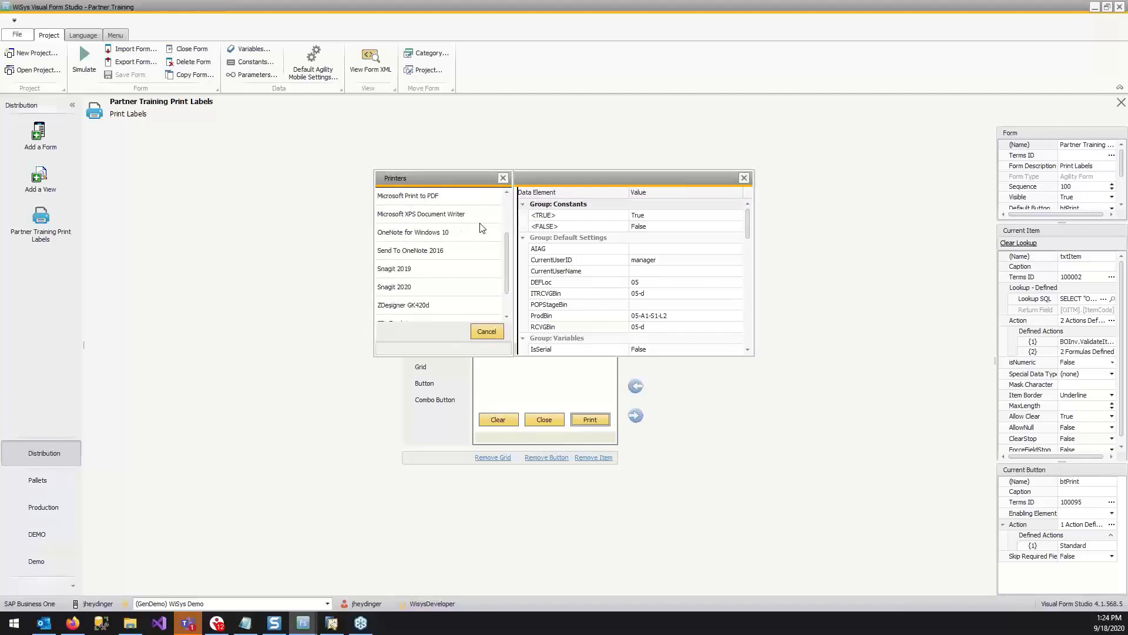
pyautogui.scroll(-1, 481, 229)
pyautogui.scroll(5, 480, 228)
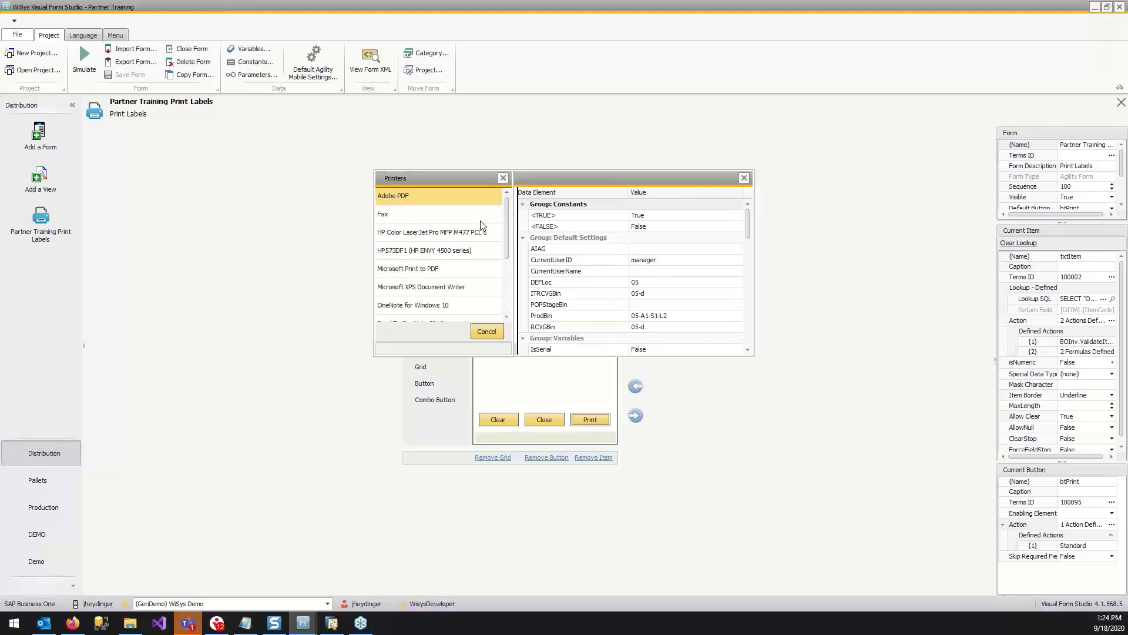
pyautogui.scroll(-5, 480, 227)
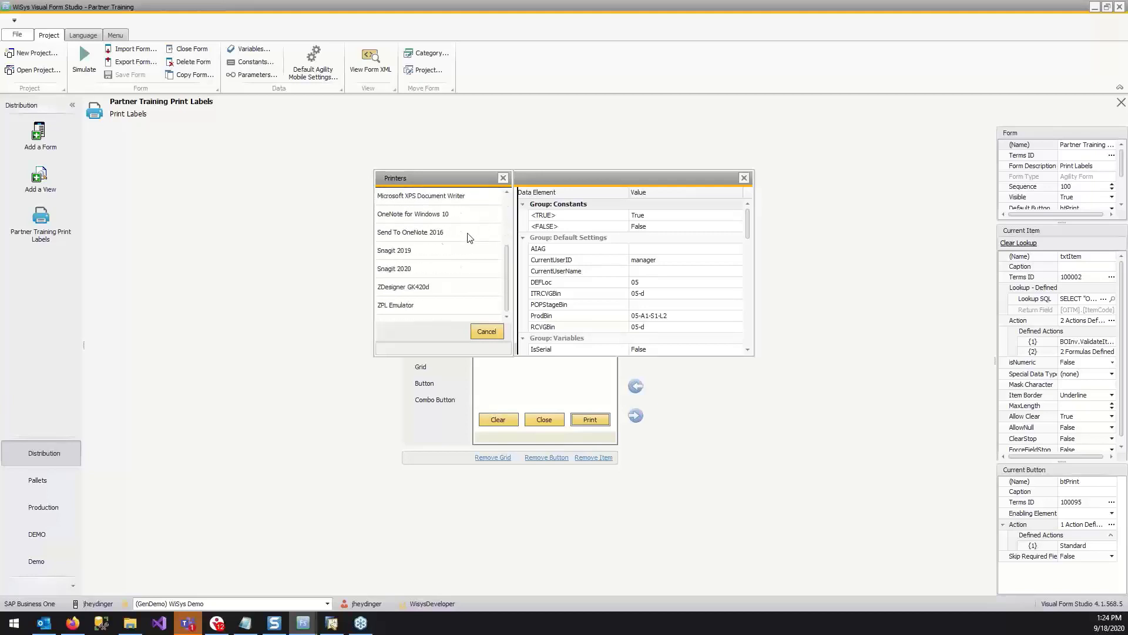
pyautogui.click(421, 268)
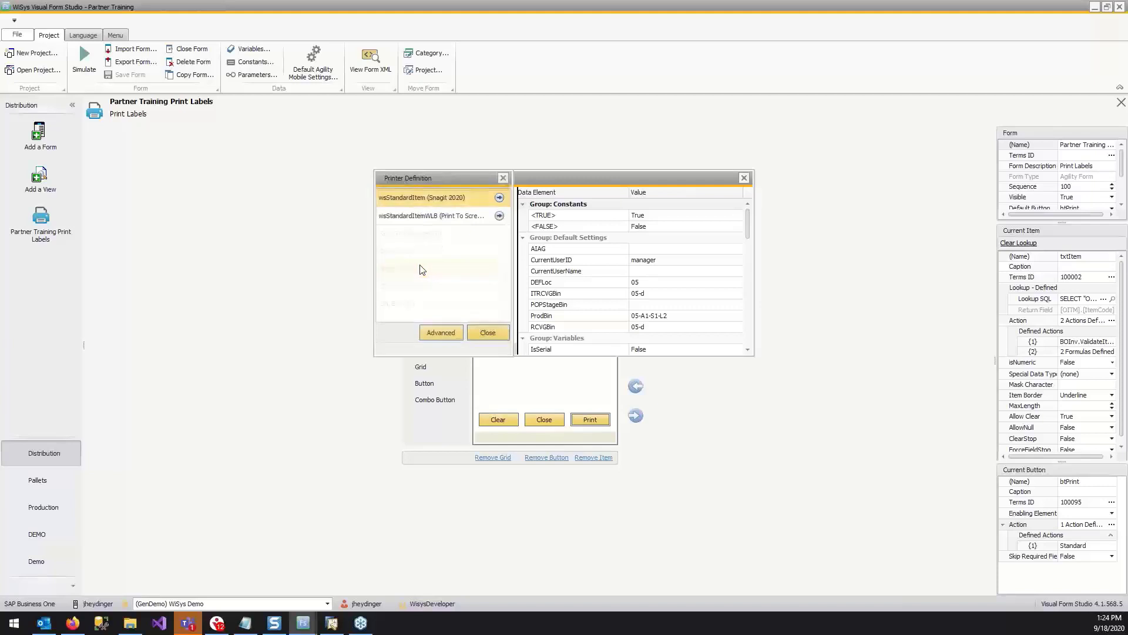
pyautogui.click(487, 333)
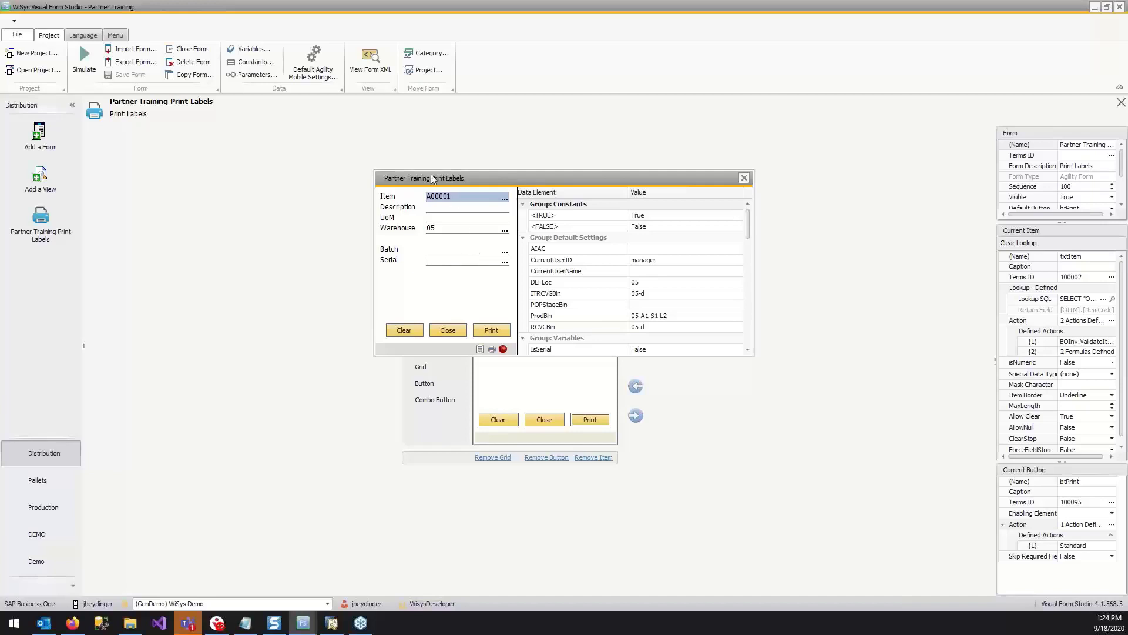
# Load item A00001 in the simulated form, print its label to screen and close the print preview.
pyautogui.press('Return')
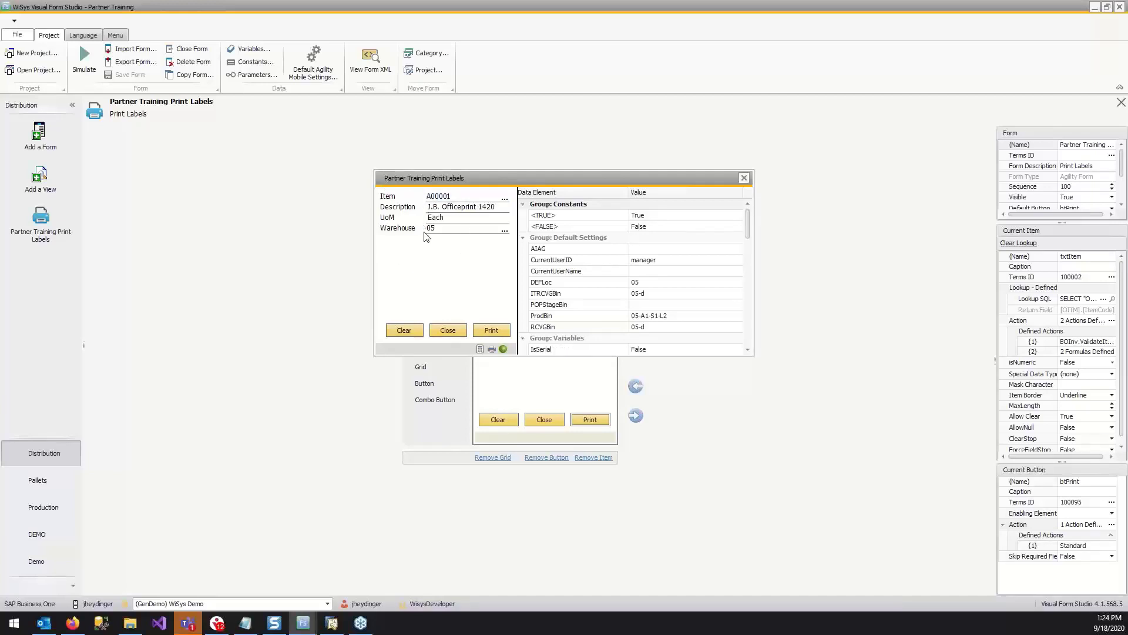
pyautogui.moveTo(0, 176); pyautogui.dragTo(612, 41)
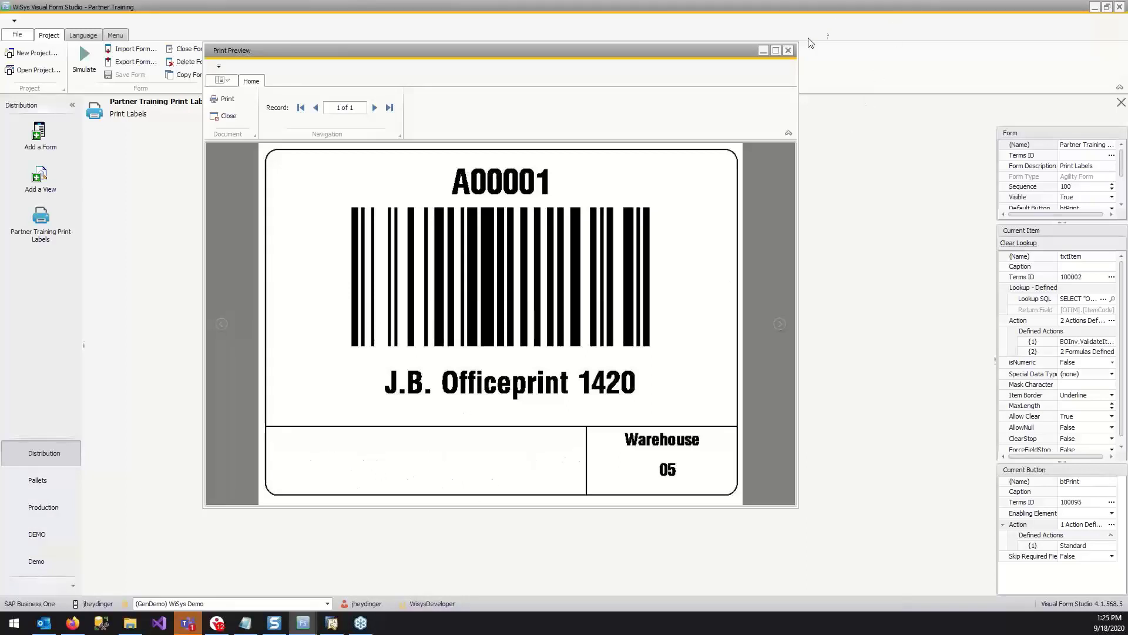
pyautogui.click(789, 50)
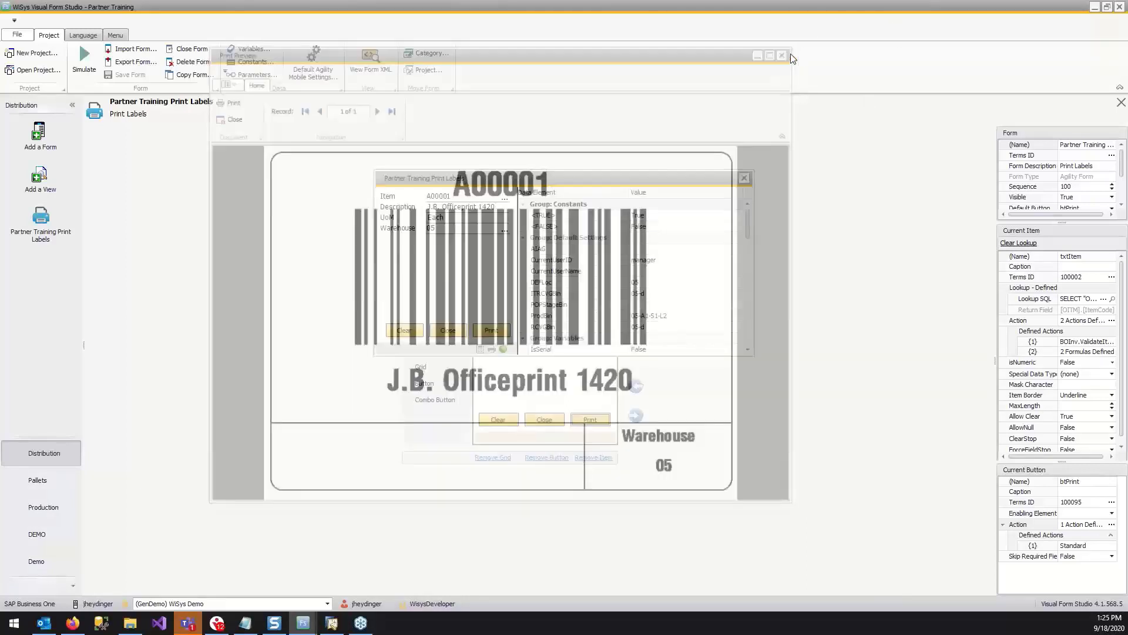
# Clear the simulated form and load batch-managed item B10000.
pyautogui.click(413, 331)
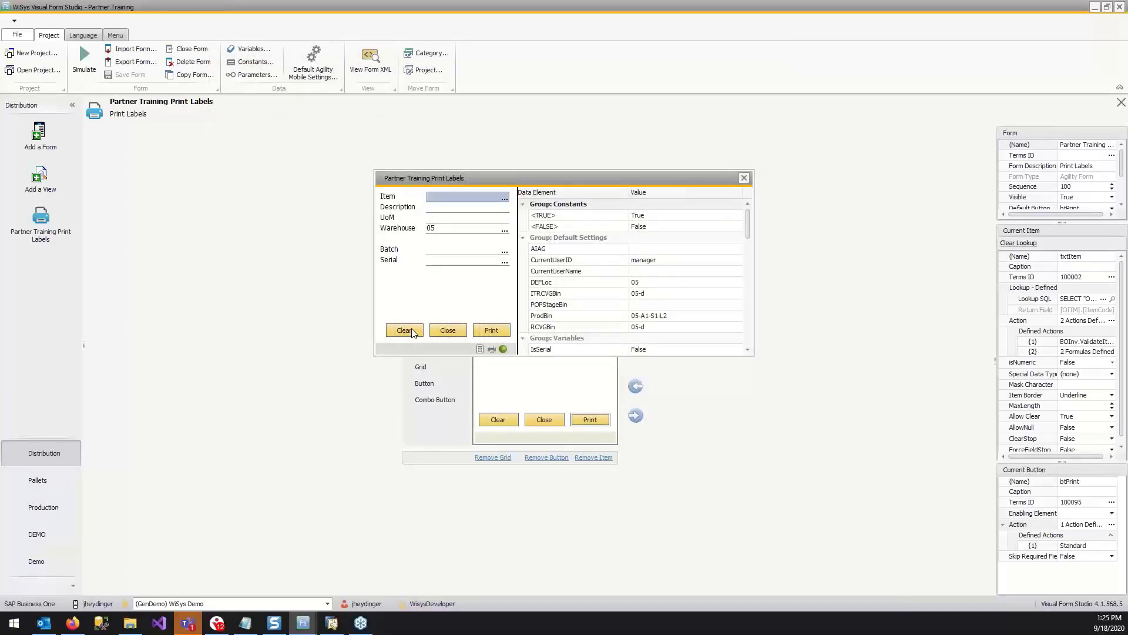
pyautogui.write('B00')
pyautogui.press('BackSpace')
pyautogui.press('BackSpace')
pyautogui.press('BackSpace')
pyautogui.press('BackSpace')
pyautogui.write('10000')
pyautogui.press('Return')
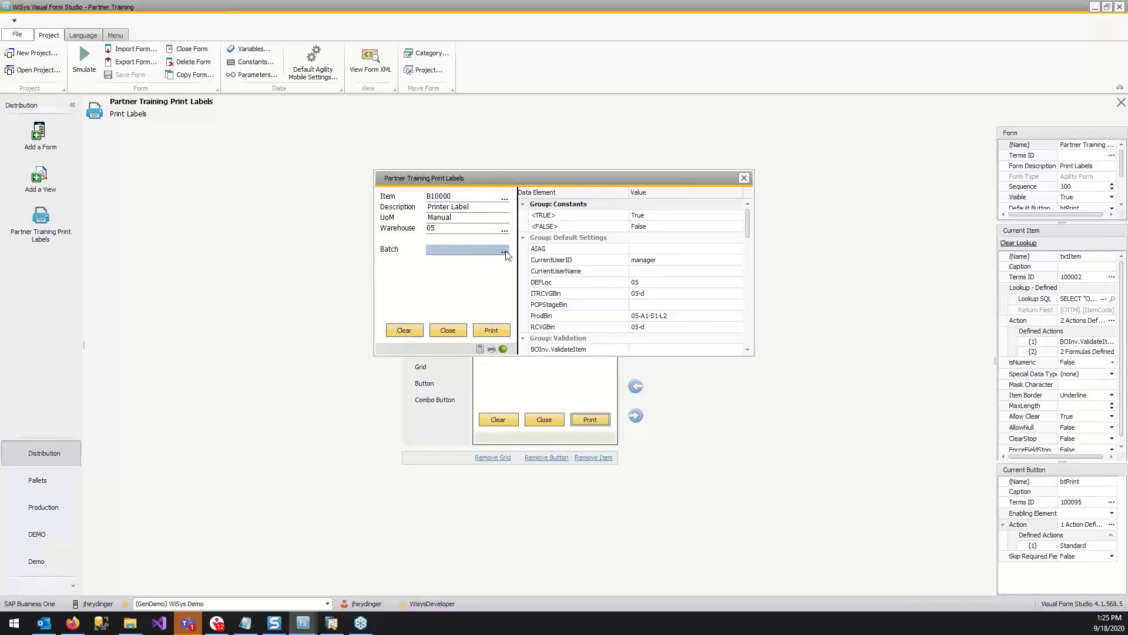
pyautogui.click(505, 252)
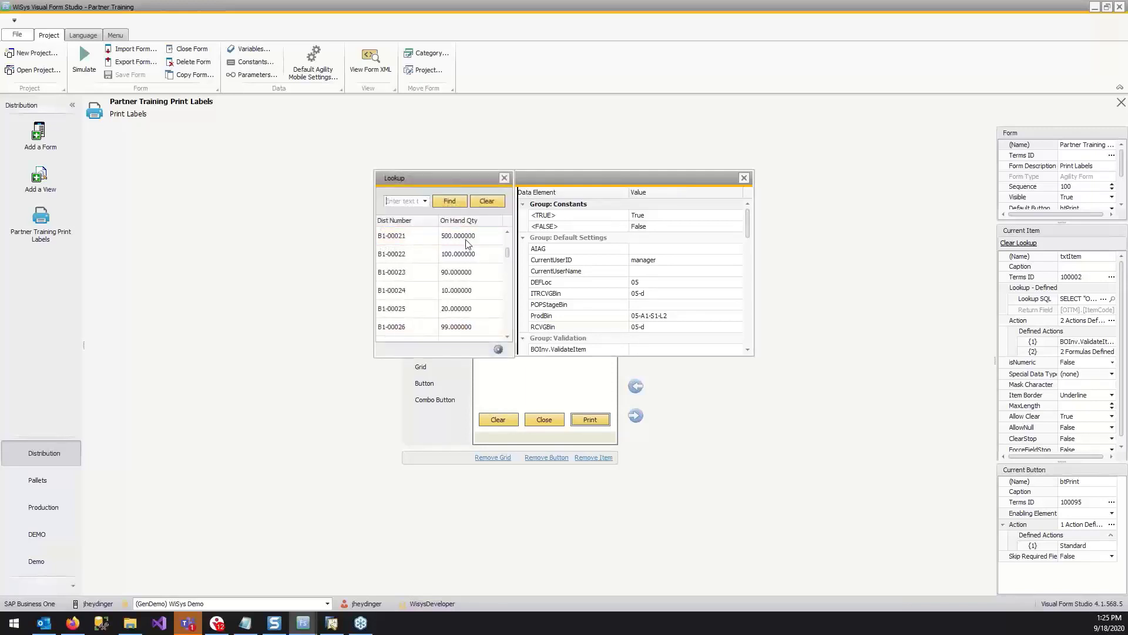
pyautogui.scroll(-10, 469, 247)
pyautogui.click(414, 274)
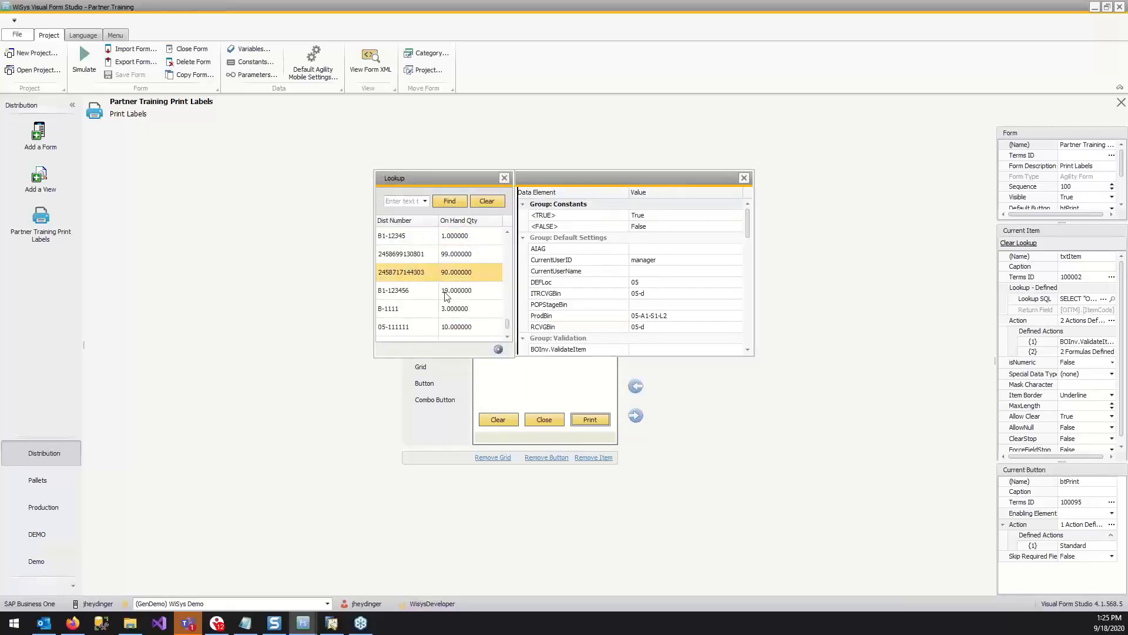
pyautogui.press('Return')
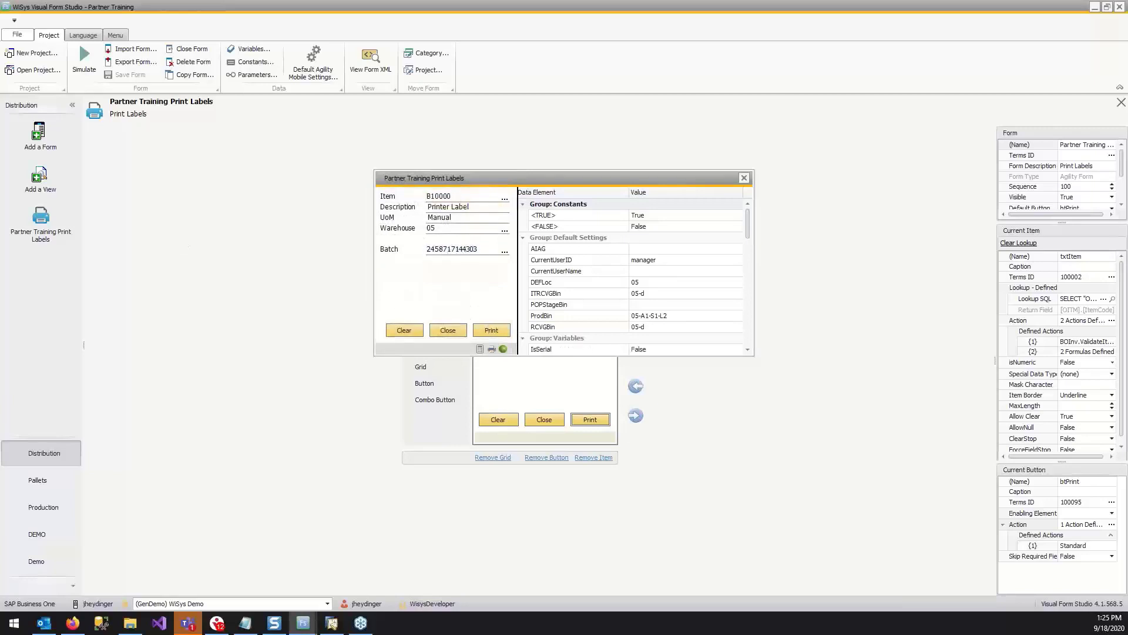
pyautogui.moveTo(1, 163); pyautogui.dragTo(589, 72)
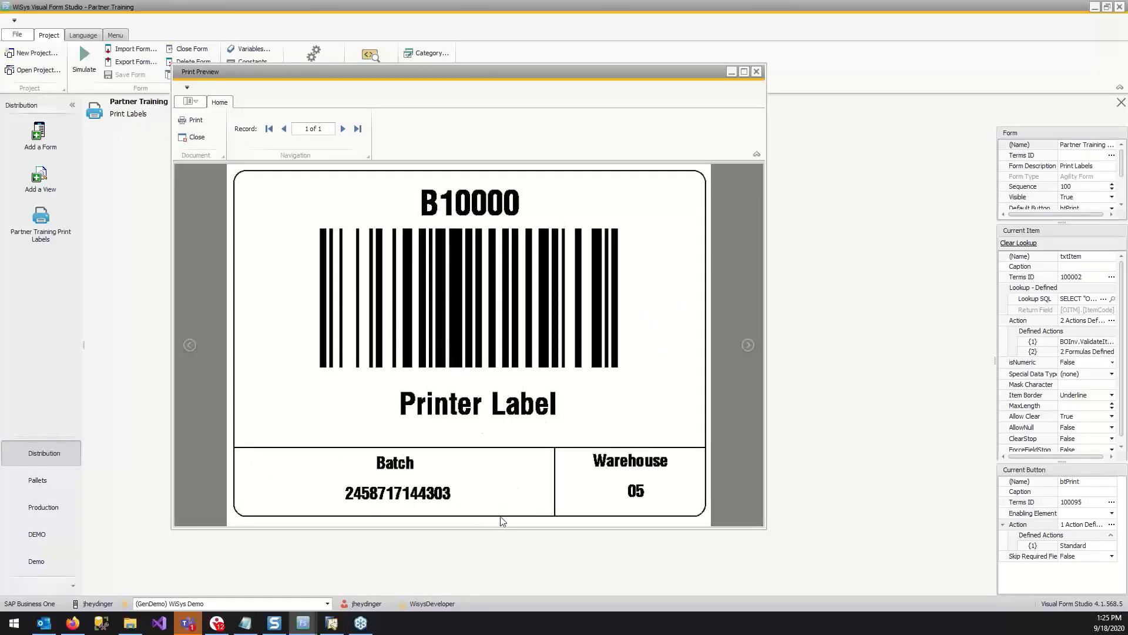
pyautogui.click(759, 72)
# Clear the form, load item S10000, choose serial S1-000043 and print its label.
pyautogui.click(413, 331)
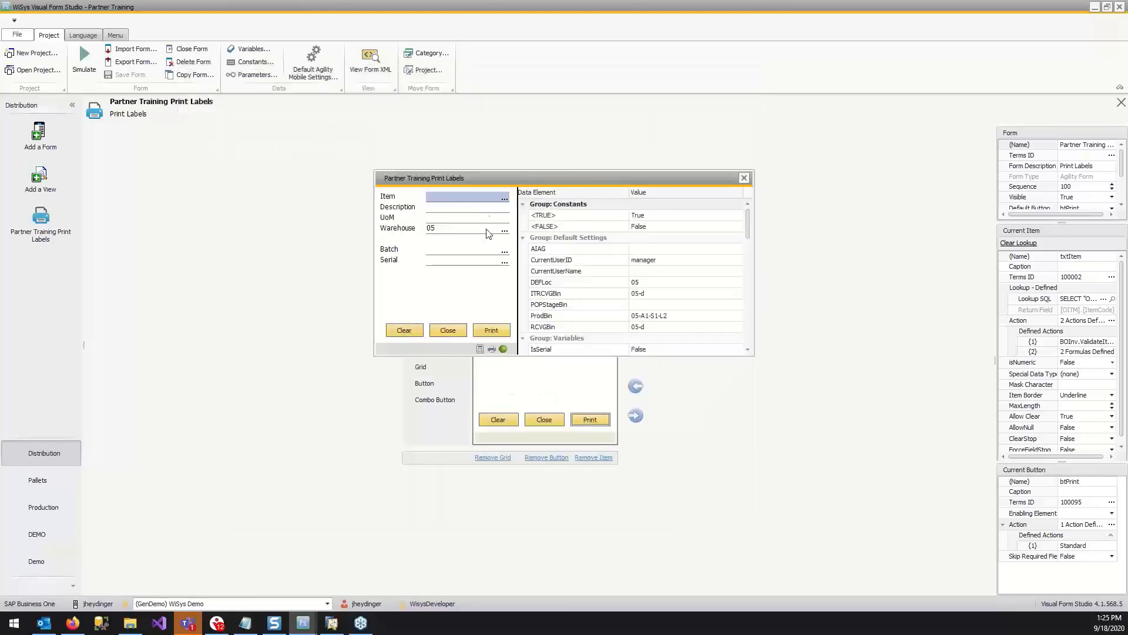
pyautogui.write('S10000')
pyautogui.press('Return')
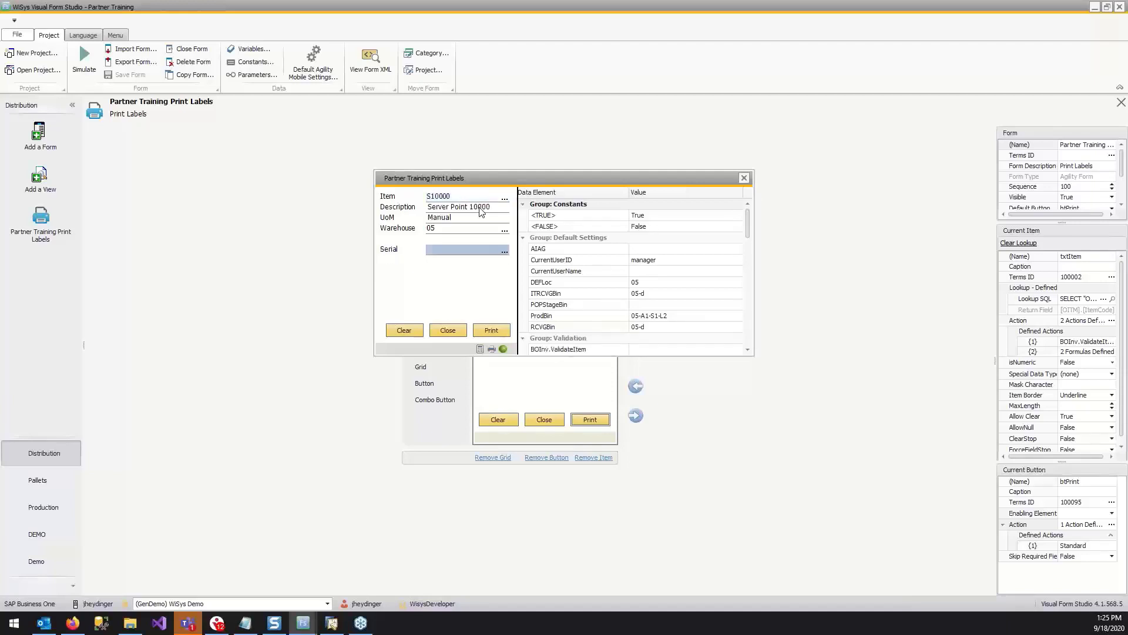
pyautogui.click(503, 253)
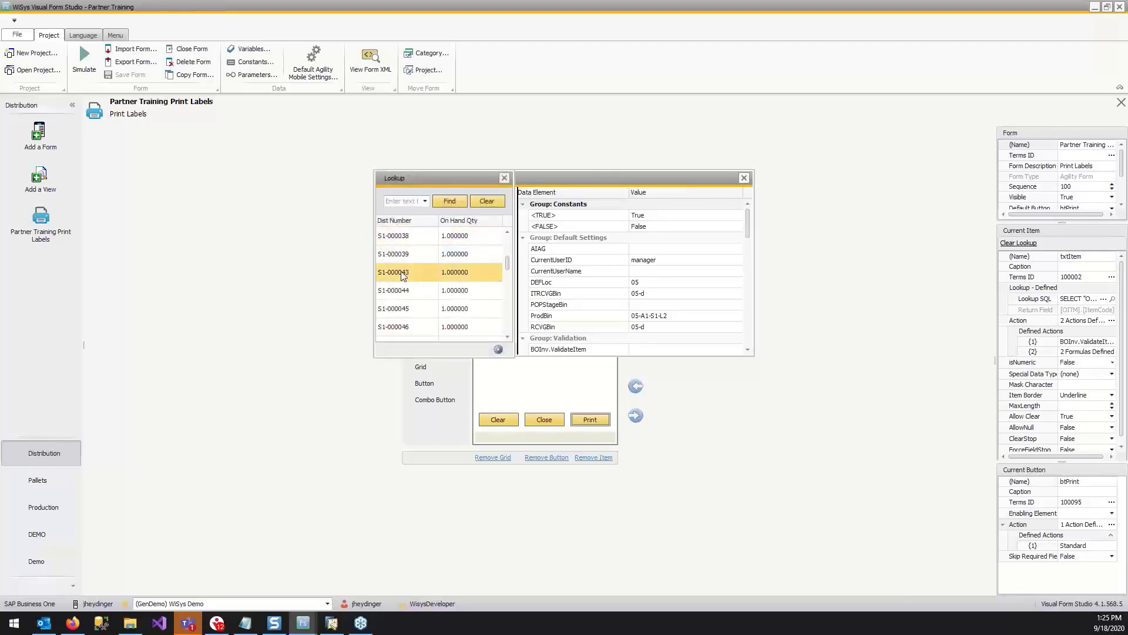
pyautogui.click(402, 274)
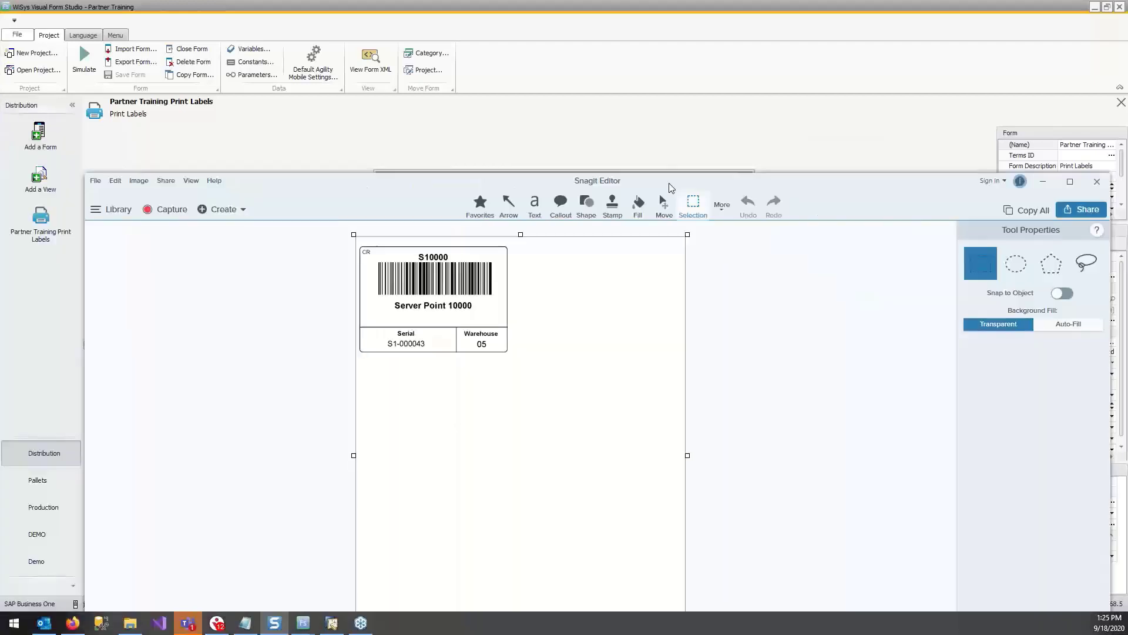
# Examine the printed S10000 label in Snagit Editor, then close the editor and the form simulation.
pyautogui.scroll(4, 620, 216)
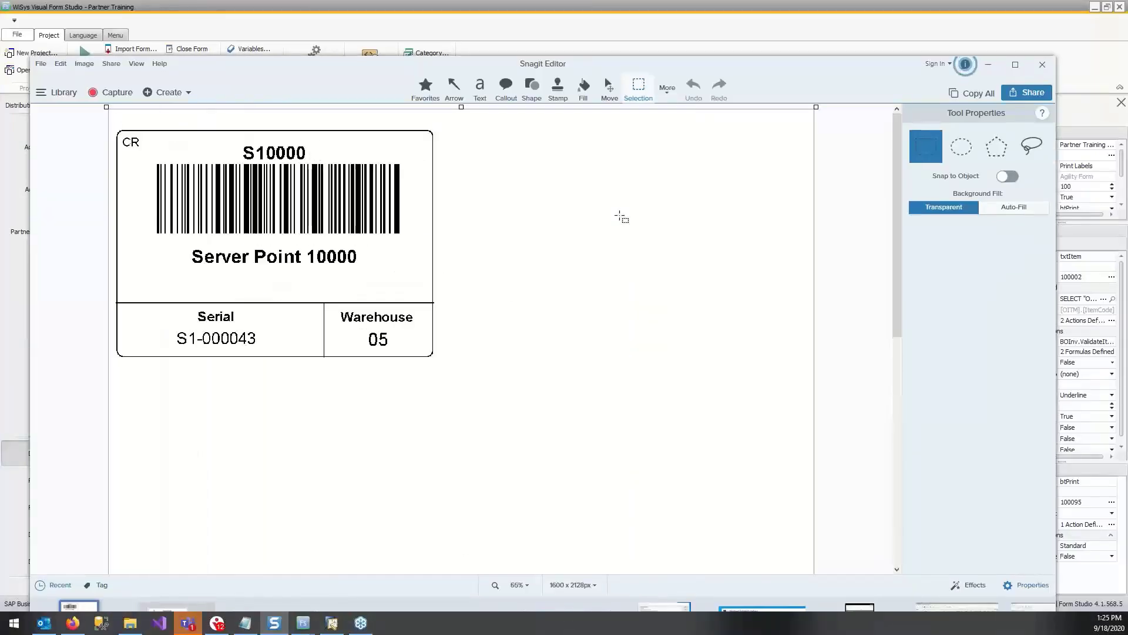
pyautogui.scroll(2, 619, 216)
pyautogui.moveTo(707, 64); pyautogui.dragTo(912, 65)
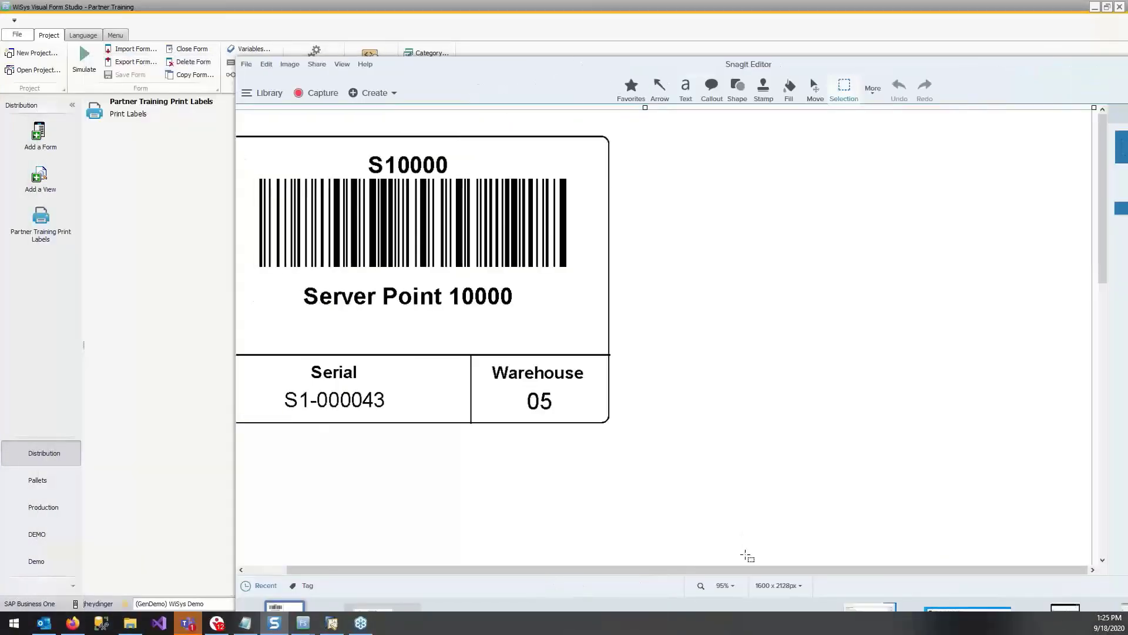
pyautogui.moveTo(731, 571); pyautogui.dragTo(690, 571)
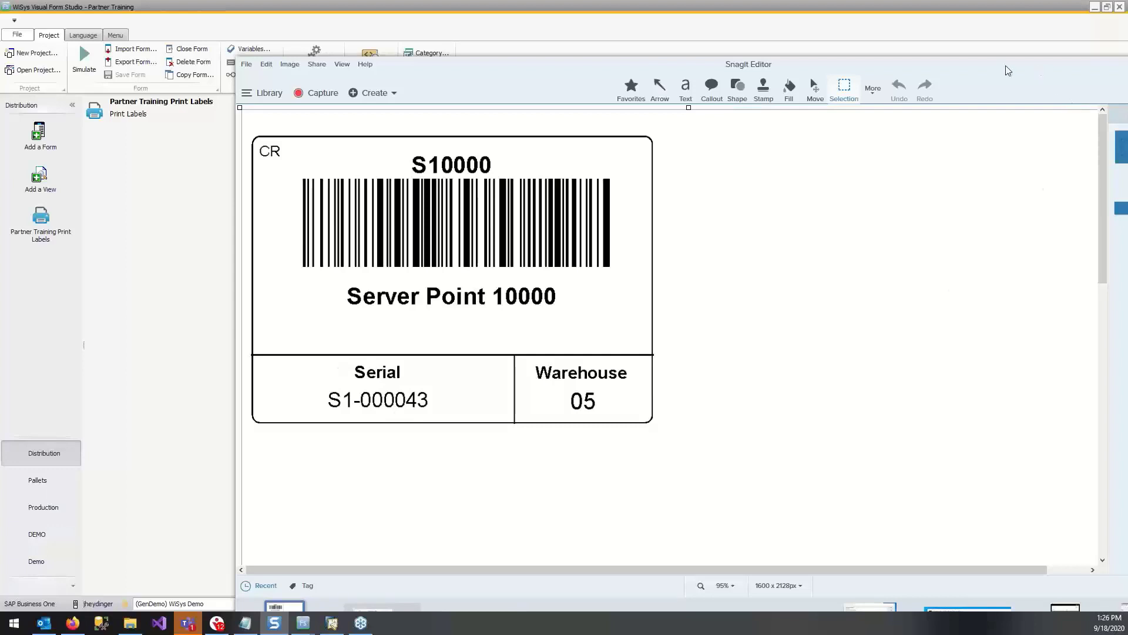
pyautogui.moveTo(1008, 71); pyautogui.dragTo(855, 61)
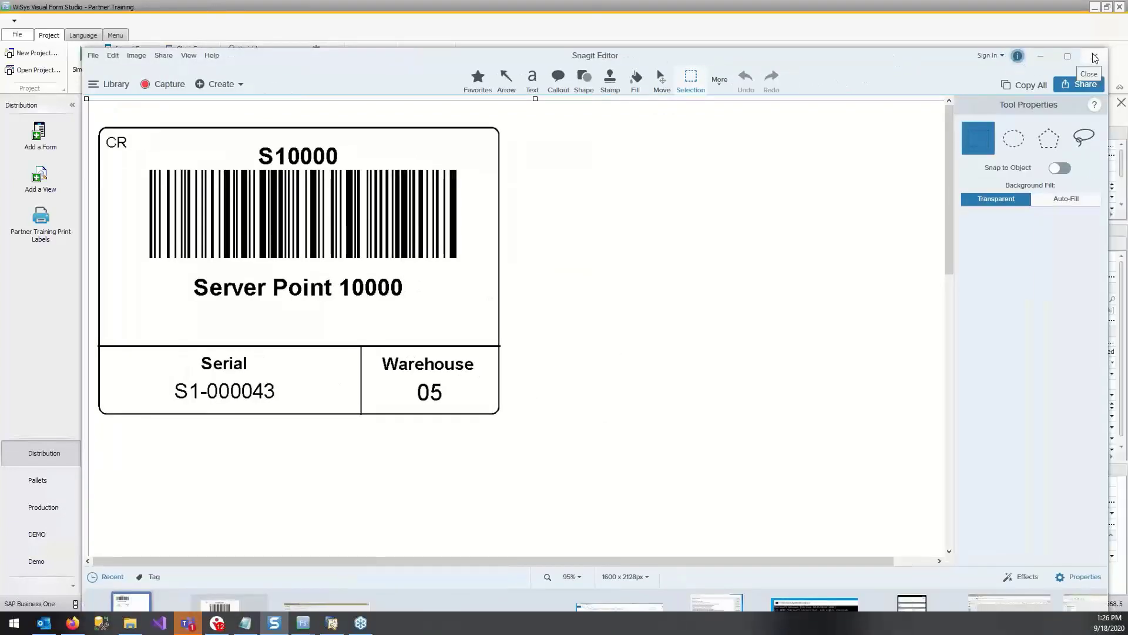
pyautogui.click(1095, 57)
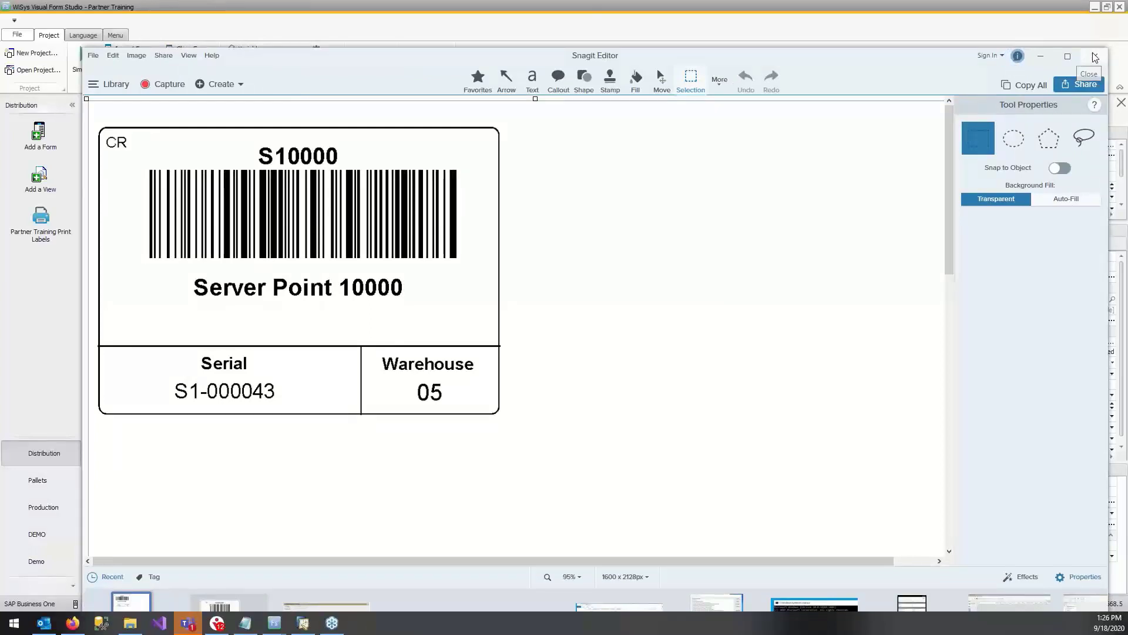
pyautogui.click(745, 178)
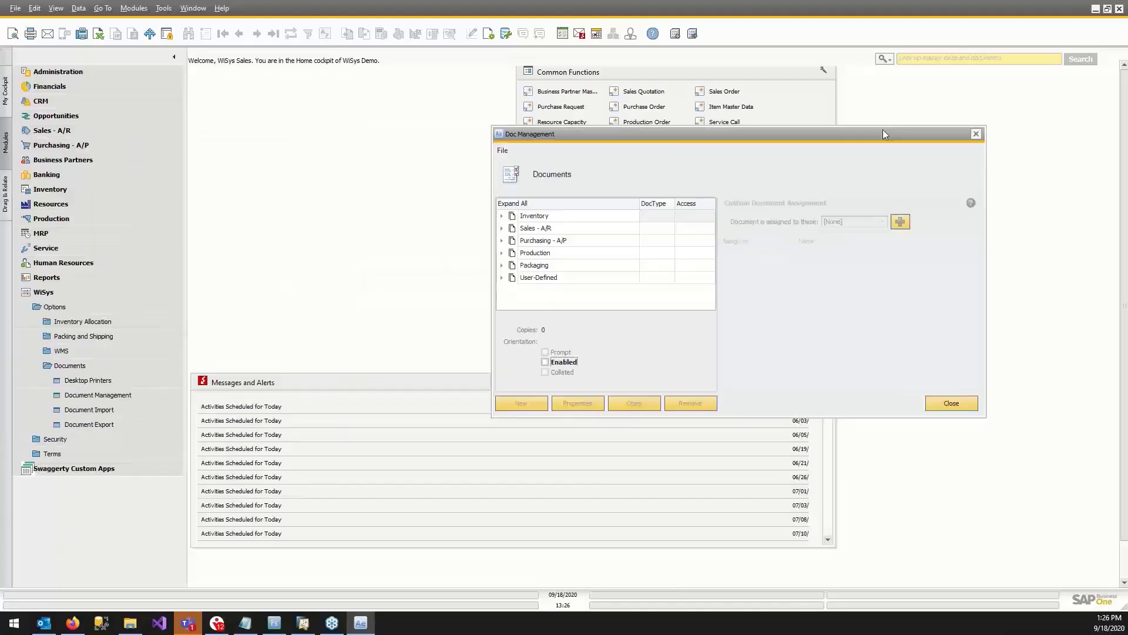
# Expand the Packaging group in WiSys Agility's Doc Management and look through its document types.
pyautogui.doubleClick(415, 210)
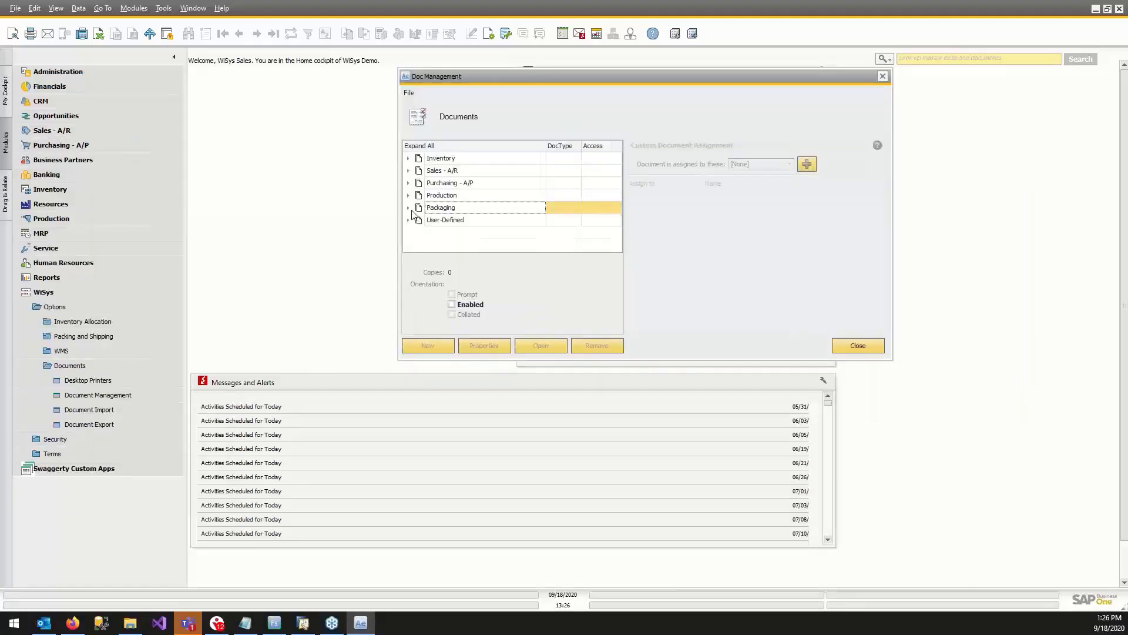
pyautogui.scroll(-1, 464, 229)
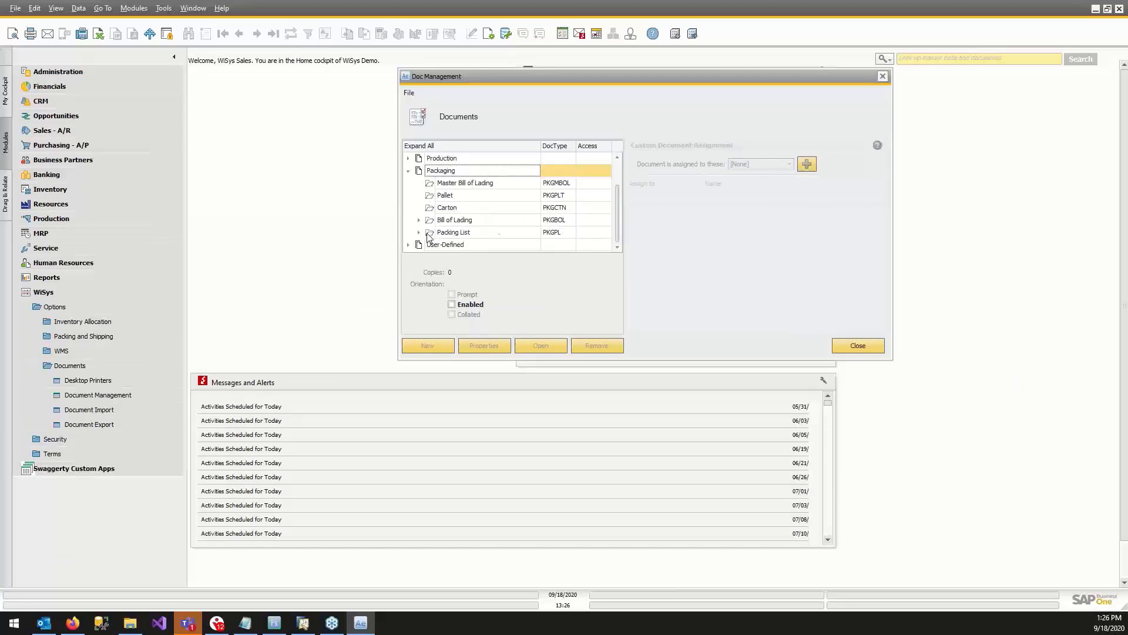
pyautogui.scroll(1, 531, 227)
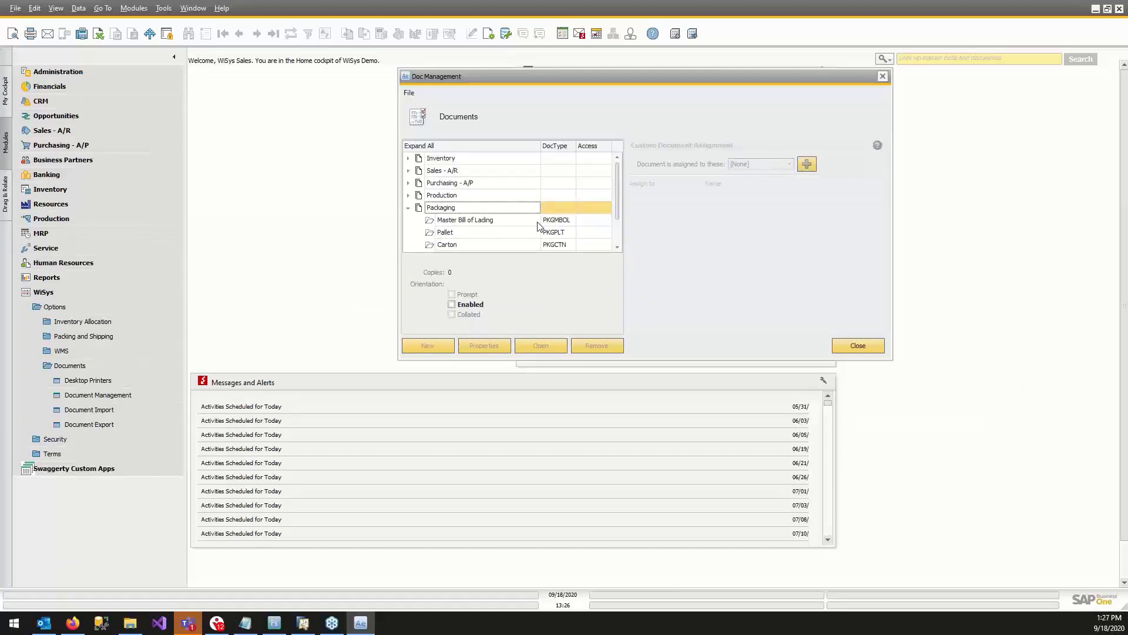
pyautogui.scroll(-1, 537, 226)
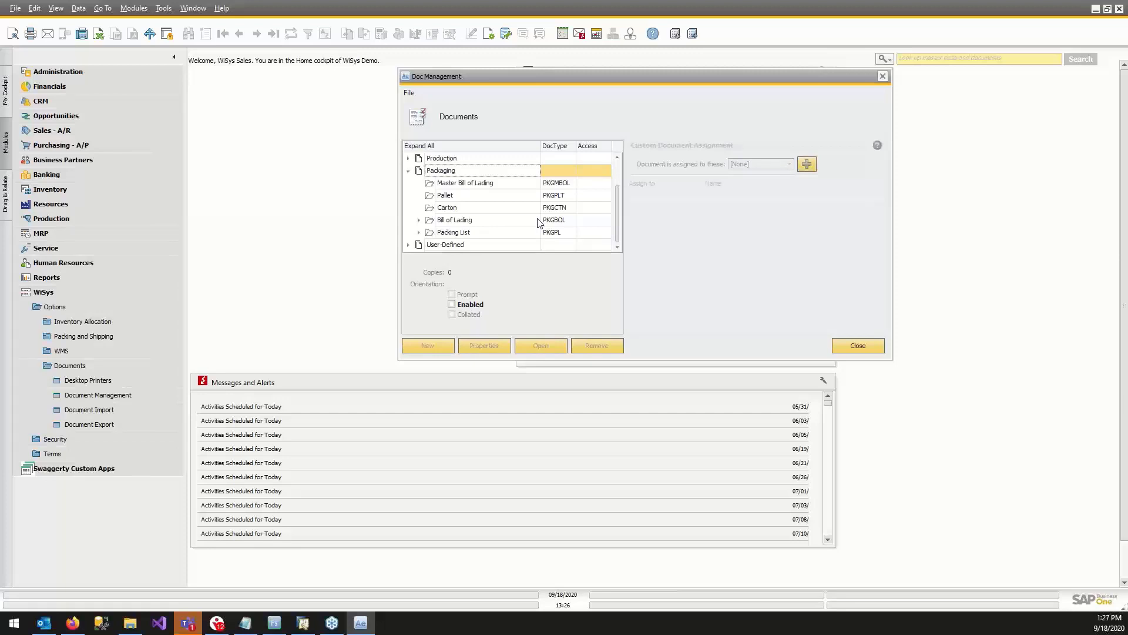
pyautogui.scroll(1, 539, 222)
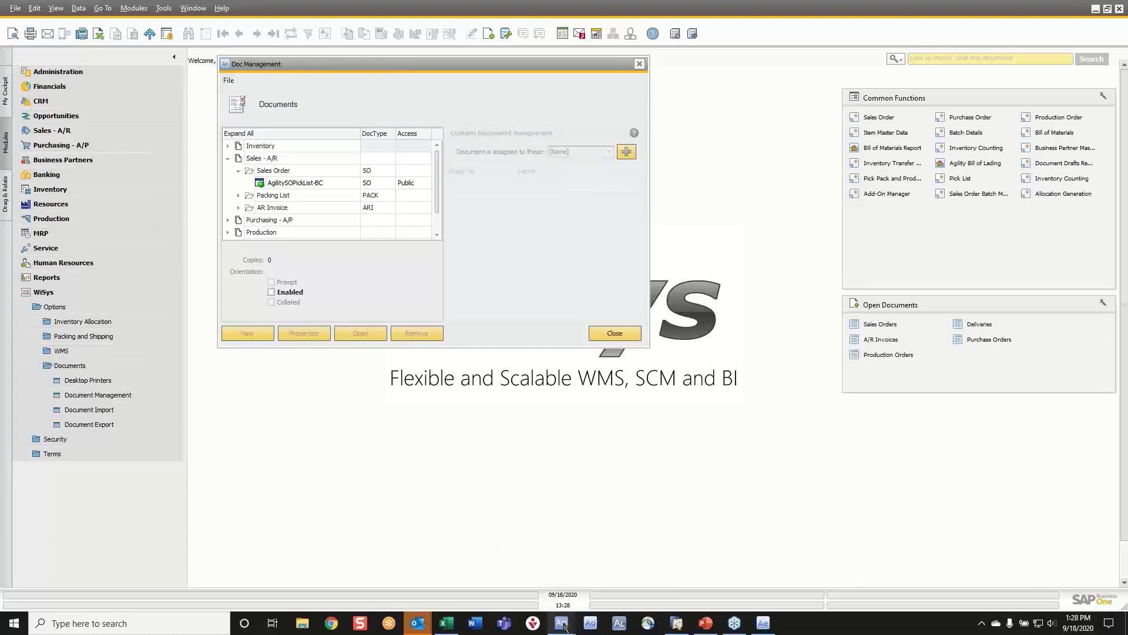
# Open Goods Receipt PO in Agility Mobile, view its printer definitions and close them again.
pyautogui.moveTo(561, 622)
pyautogui.click(611, 577)
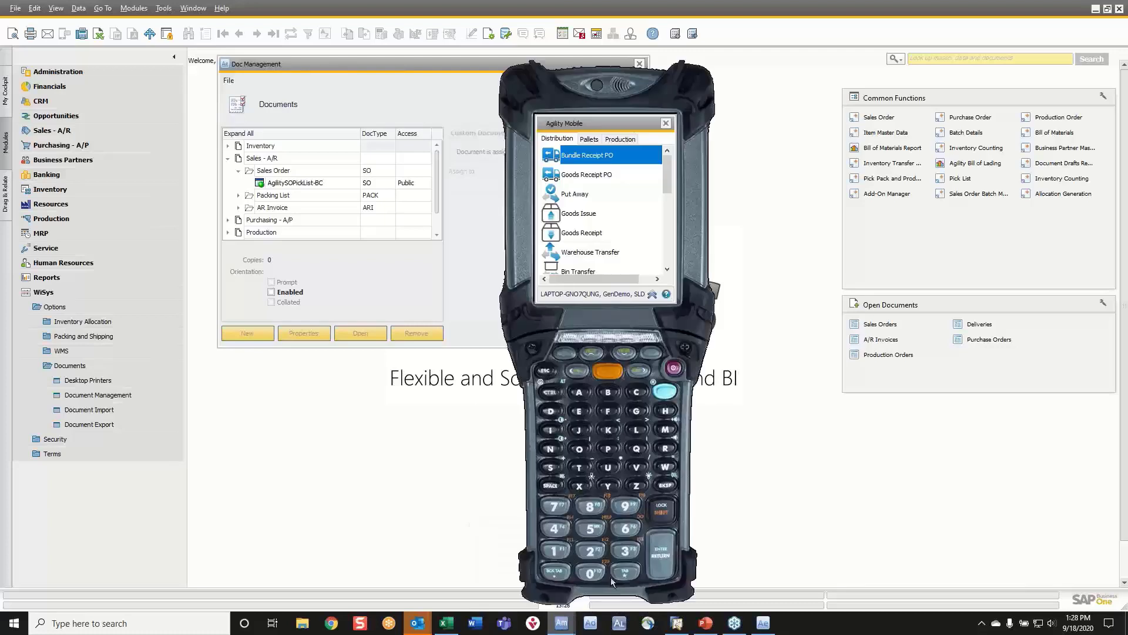
pyautogui.click(598, 177)
pyautogui.doubleClick(589, 178)
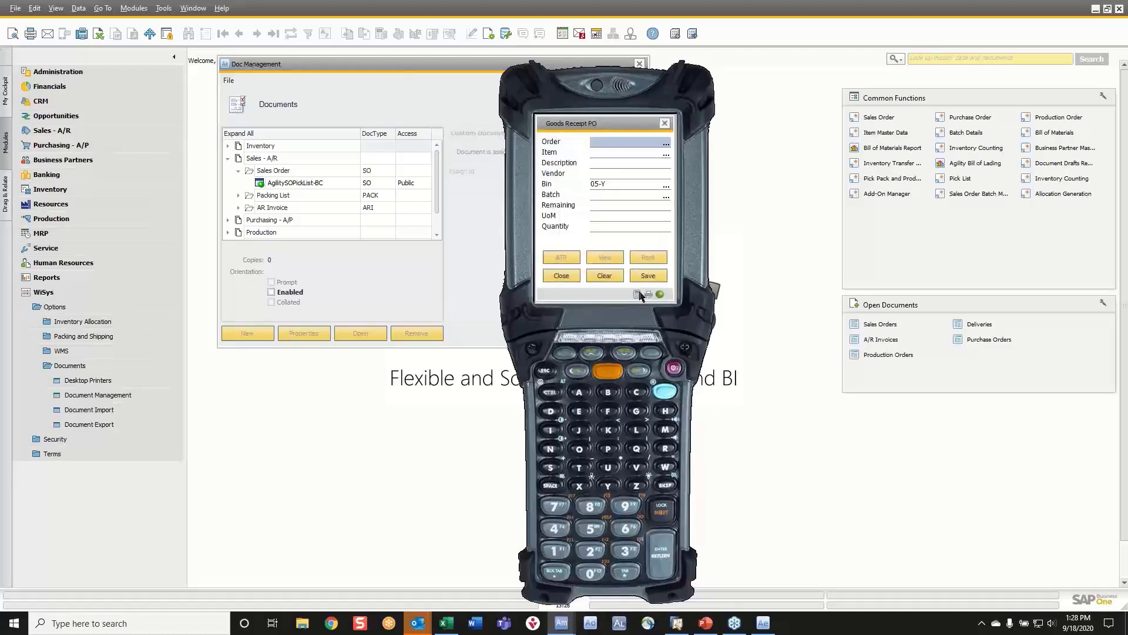
pyautogui.click(649, 295)
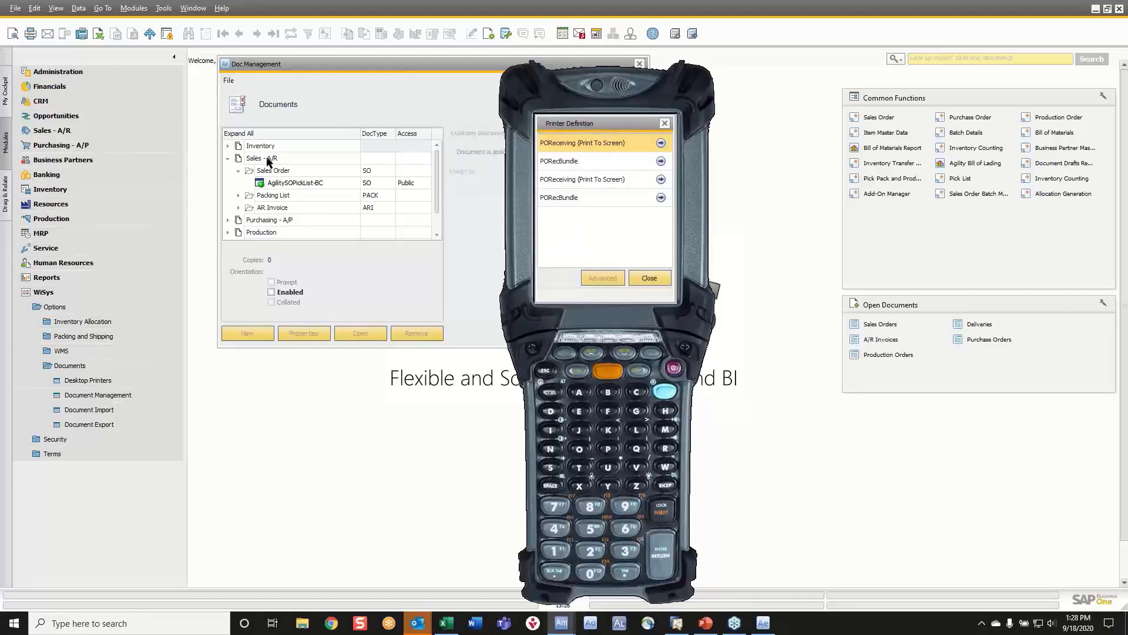
pyautogui.click(636, 279)
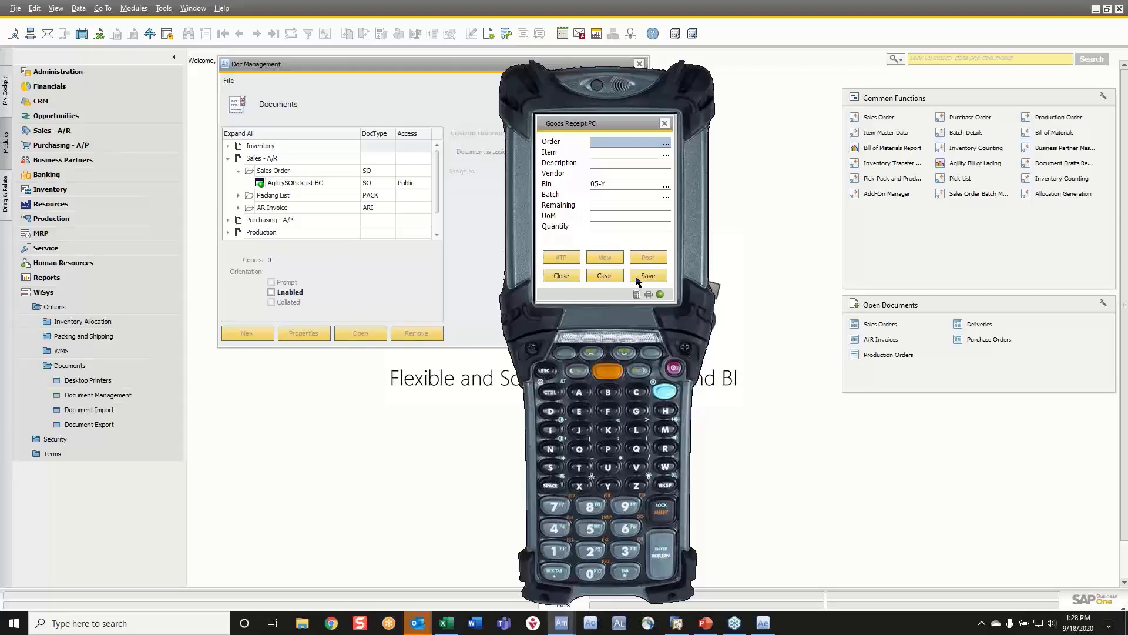
# View the customer assignment of Packing List document AgilitySODelvOrder-BC, and expand Purchasing - A/P and PO Receiving to review their documents.
pyautogui.click(238, 197)
pyautogui.click(295, 209)
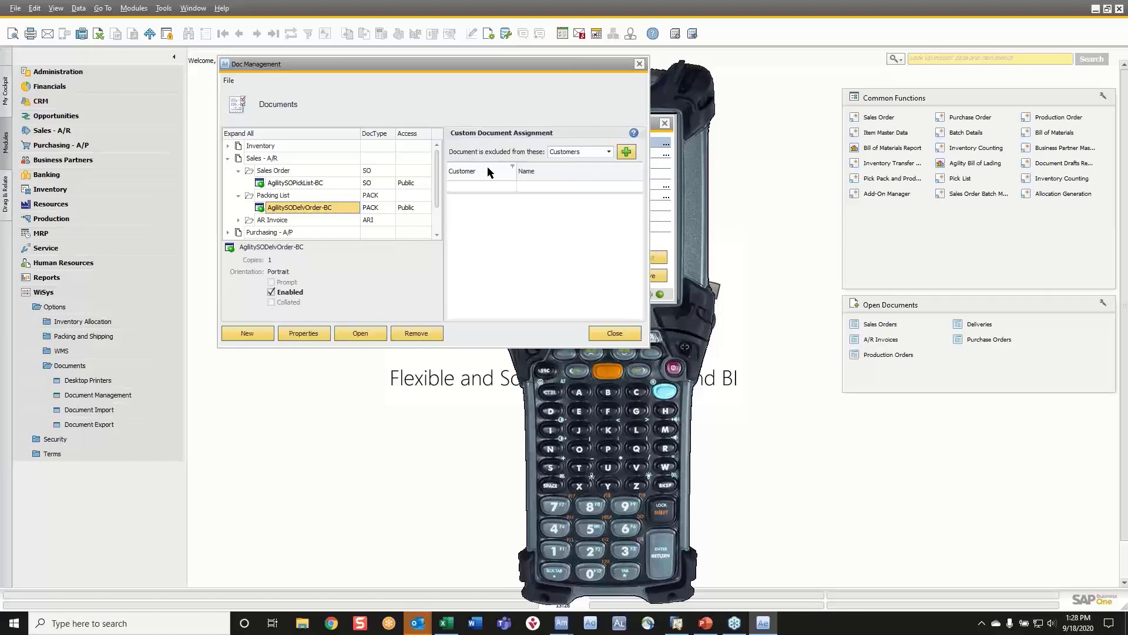
pyautogui.scroll(-1, 318, 173)
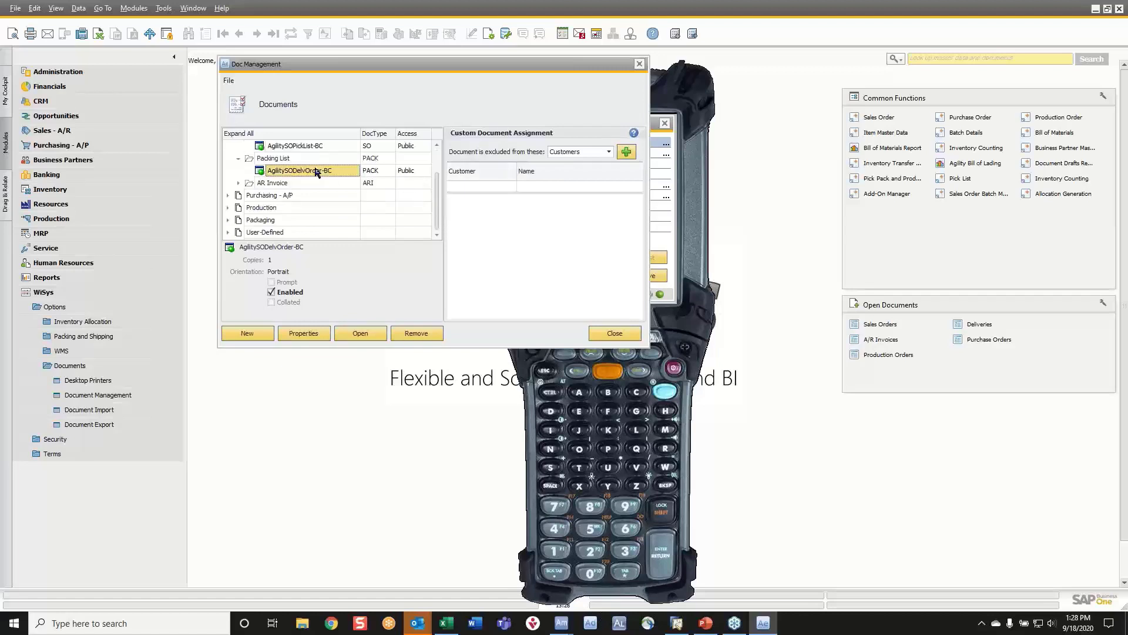
pyautogui.click(228, 196)
pyautogui.click(238, 208)
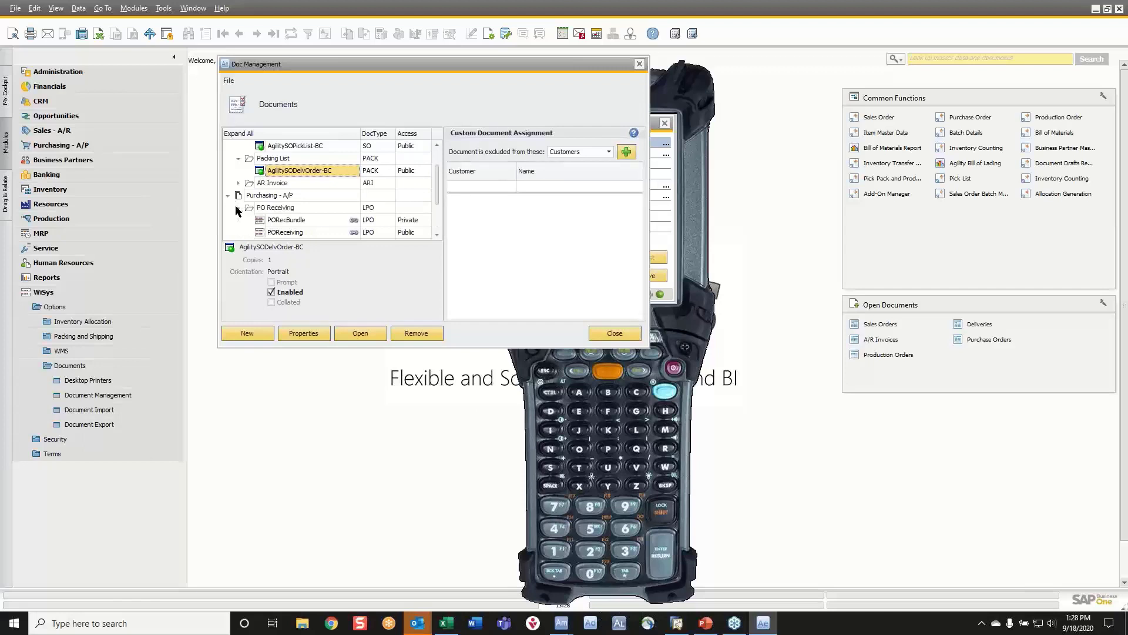
pyautogui.scroll(-2, 247, 207)
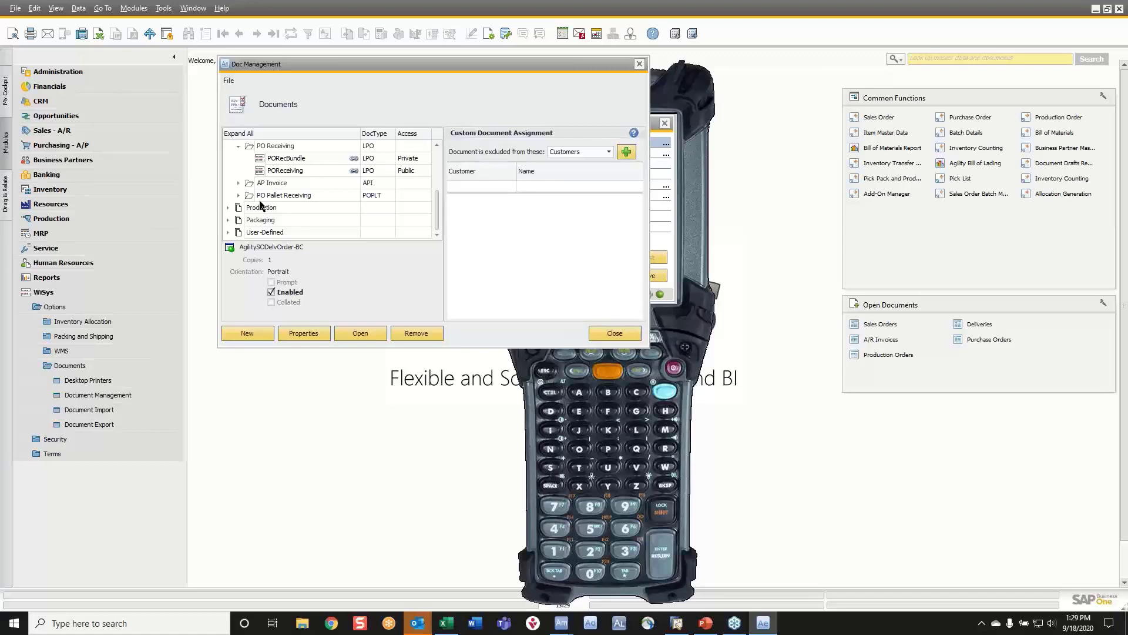
# Expand the User-Defined group with User-Defined 1 and 2, and look through its document types against the standard groups.
pyautogui.click(227, 233)
pyautogui.scroll(-2, 320, 229)
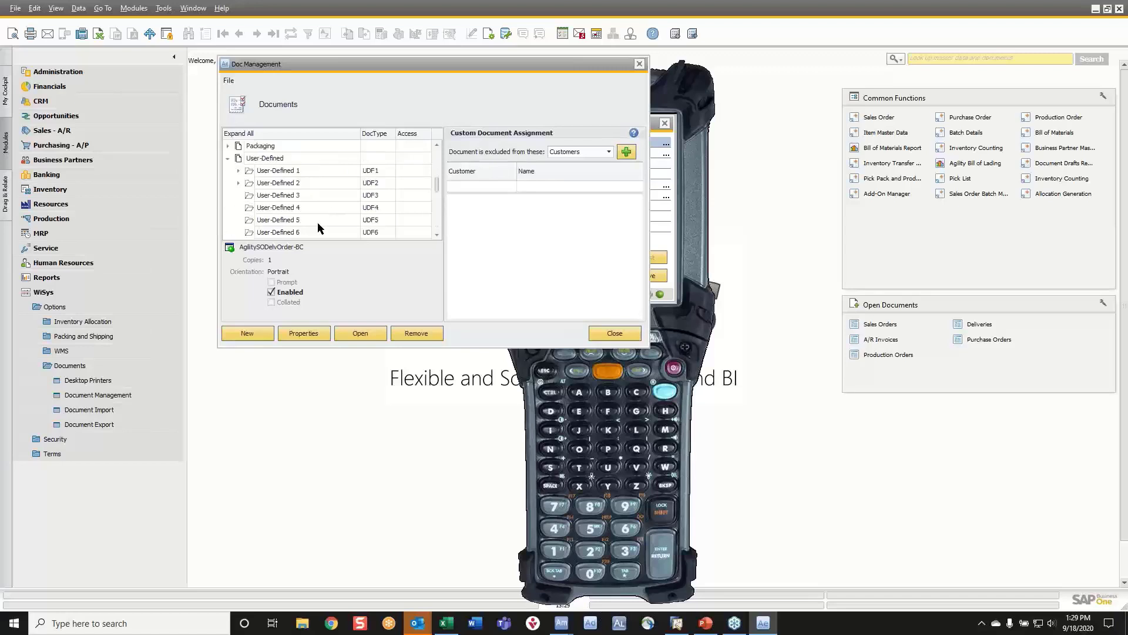
pyautogui.click(238, 170)
pyautogui.click(238, 195)
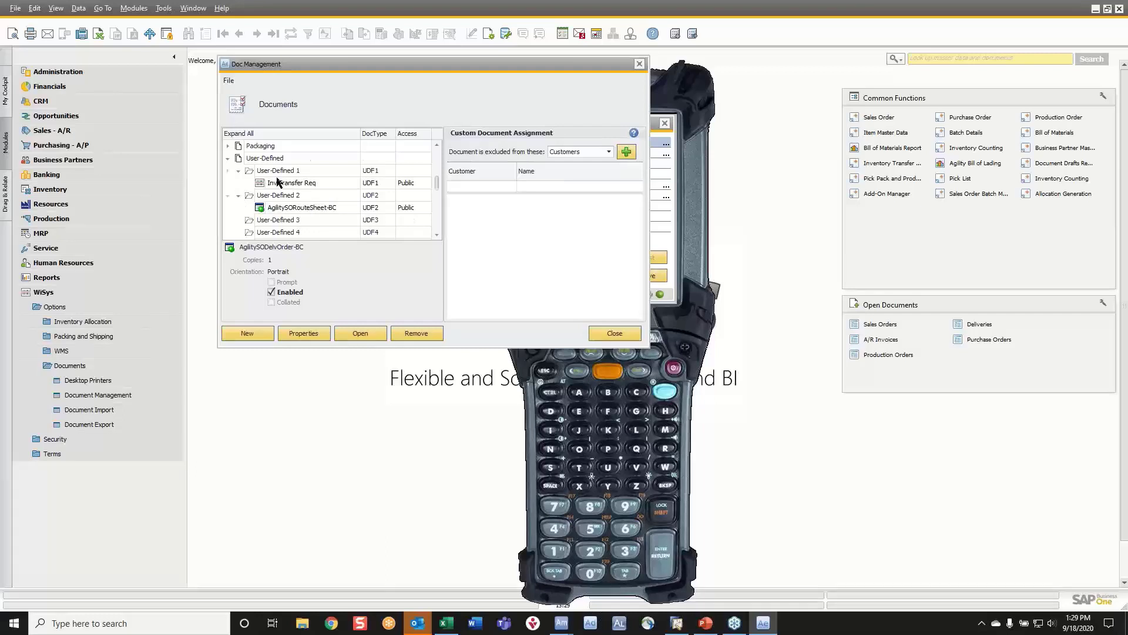
pyautogui.scroll(3, 277, 182)
pyautogui.scroll(2, 277, 182)
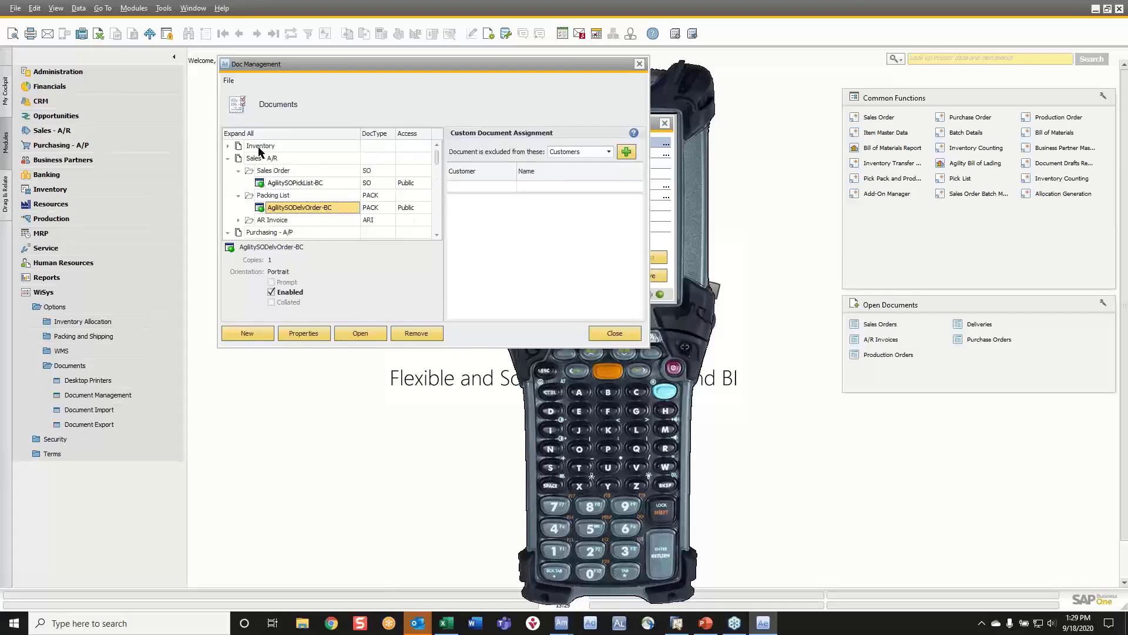
pyautogui.scroll(-4, 259, 154)
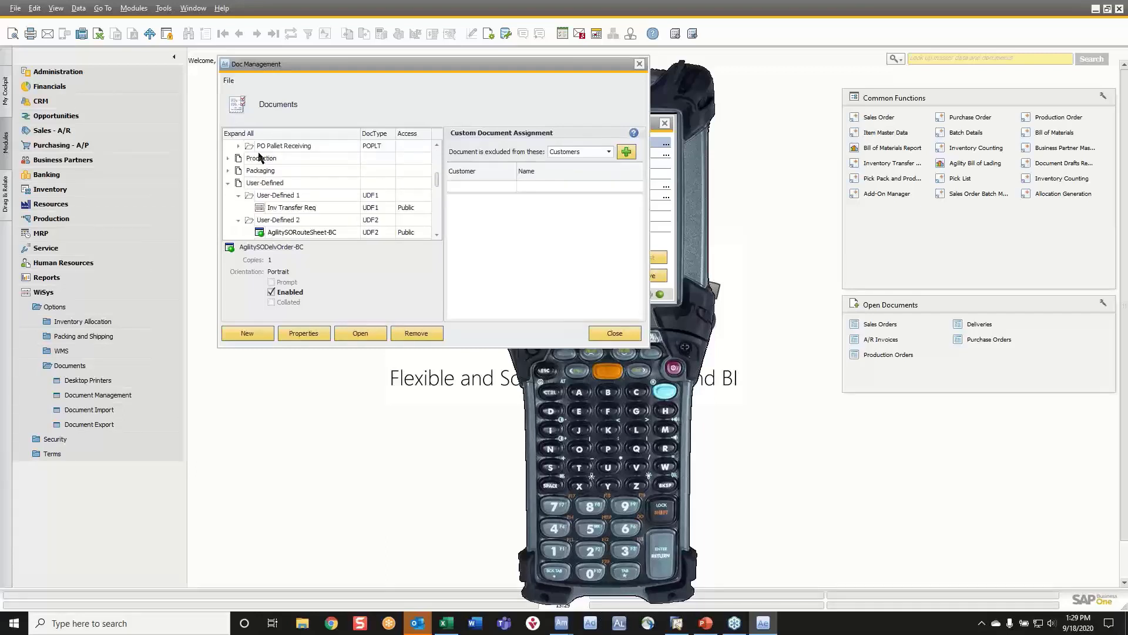
pyautogui.scroll(-3, 259, 154)
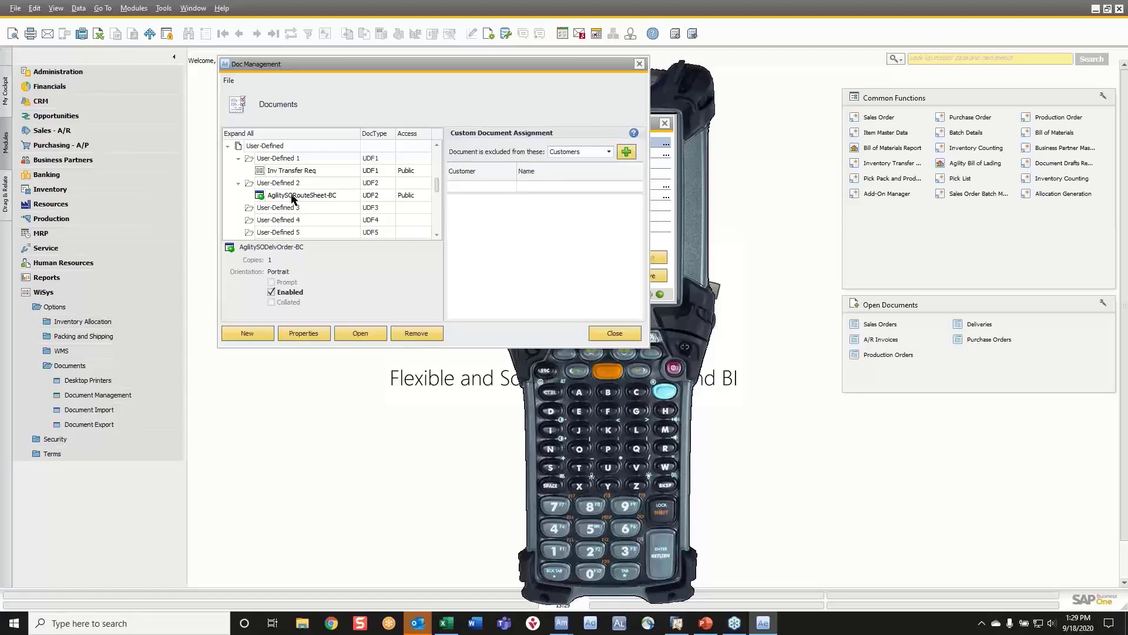
pyautogui.scroll(5, 292, 198)
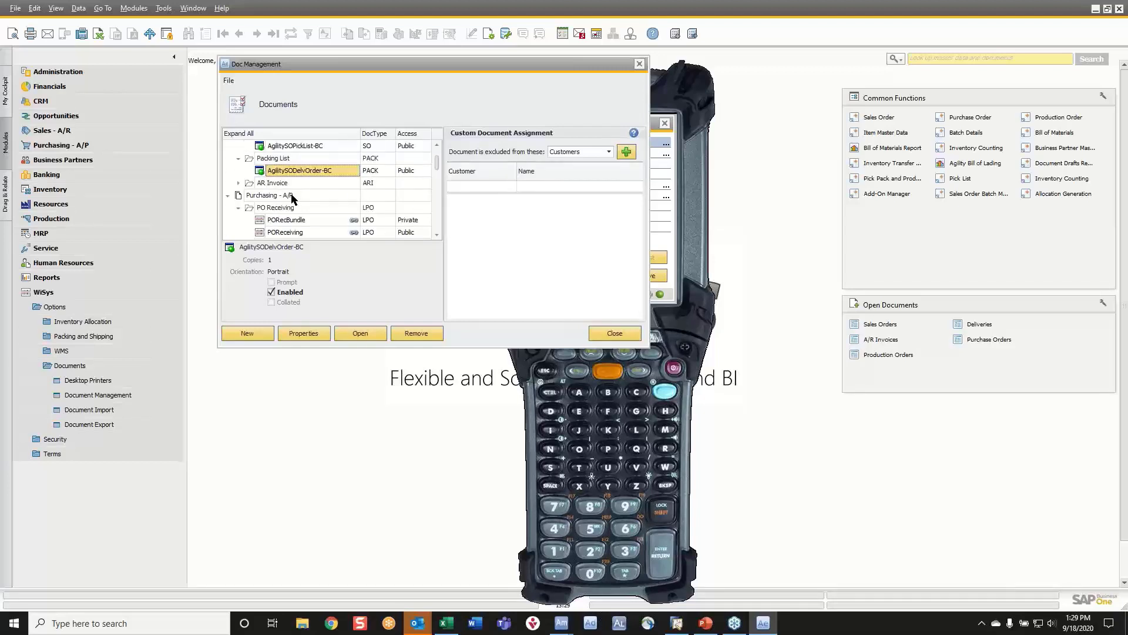
pyautogui.scroll(-5, 293, 198)
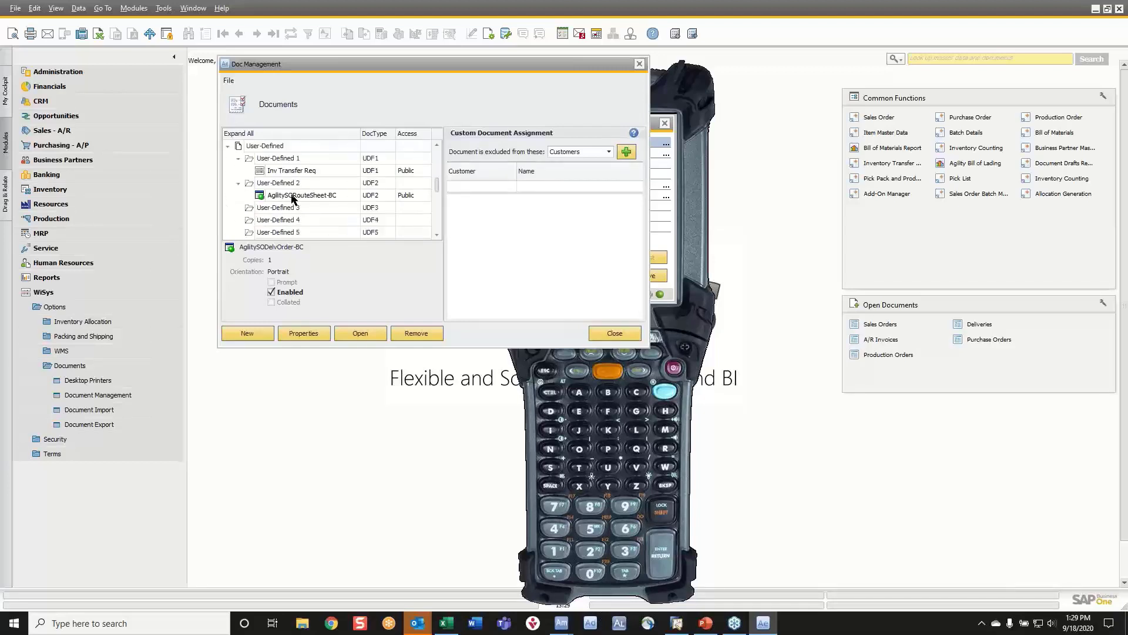
pyautogui.scroll(-2, 292, 200)
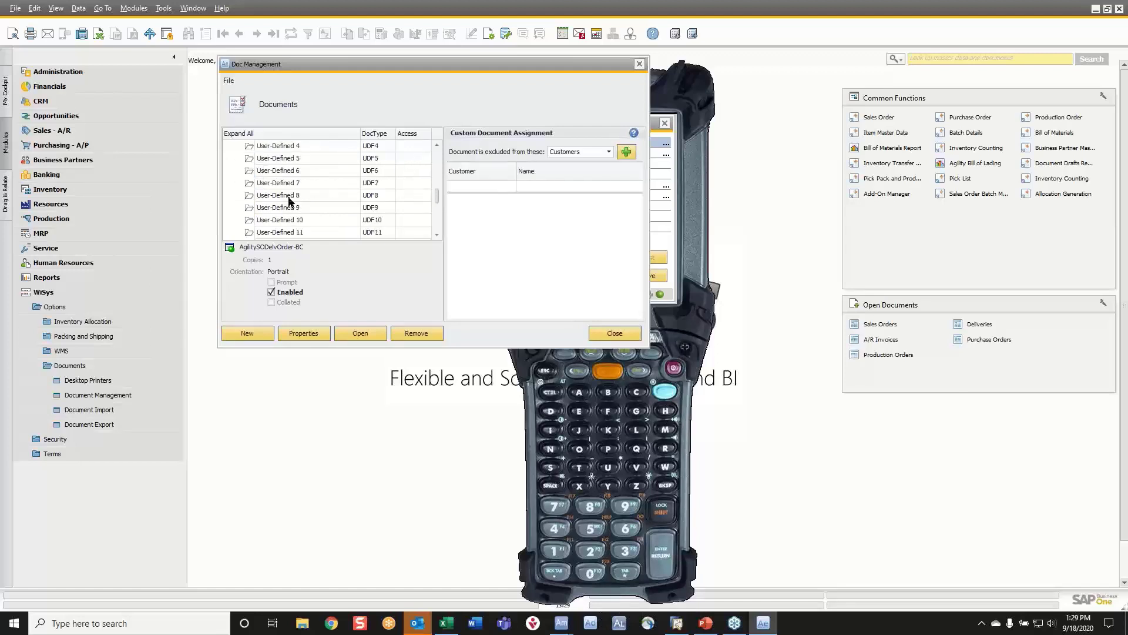
# Switch to WiSys Agility Label Designer, log in to the GenDemo database and open the UCC128.wlb label.
pyautogui.click(620, 624)
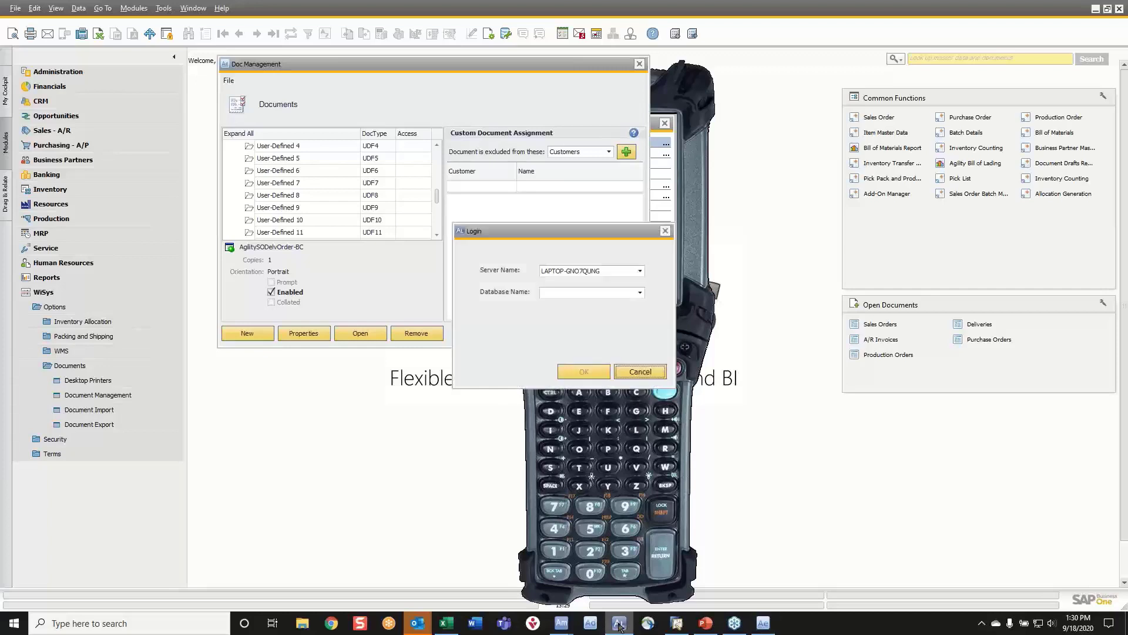
pyautogui.click(580, 292)
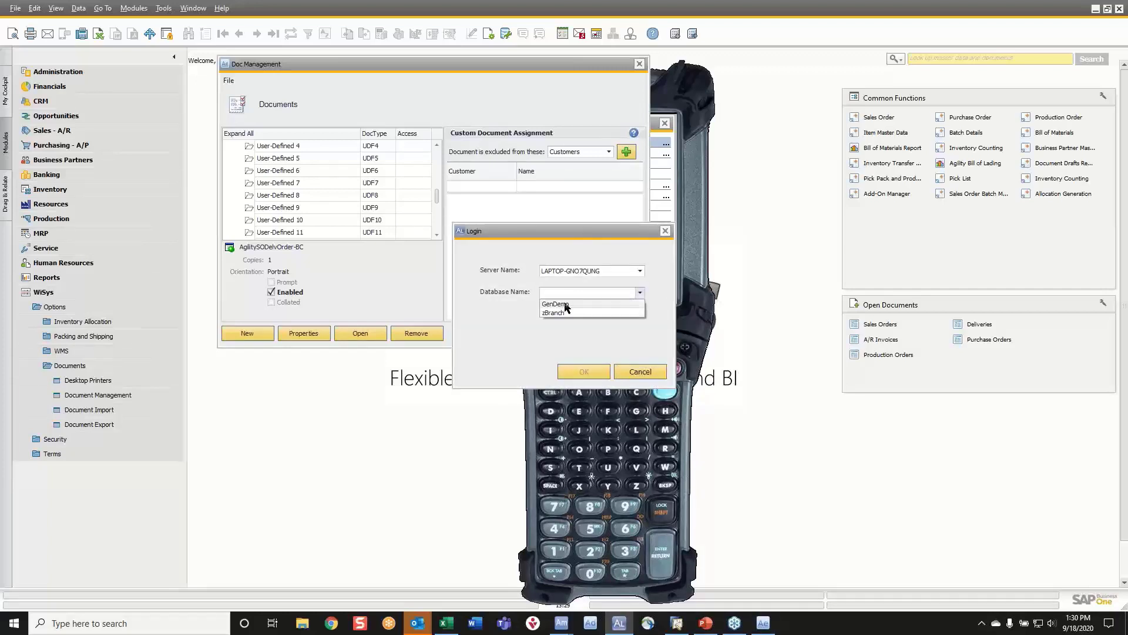
pyautogui.click(564, 304)
pyautogui.click(583, 372)
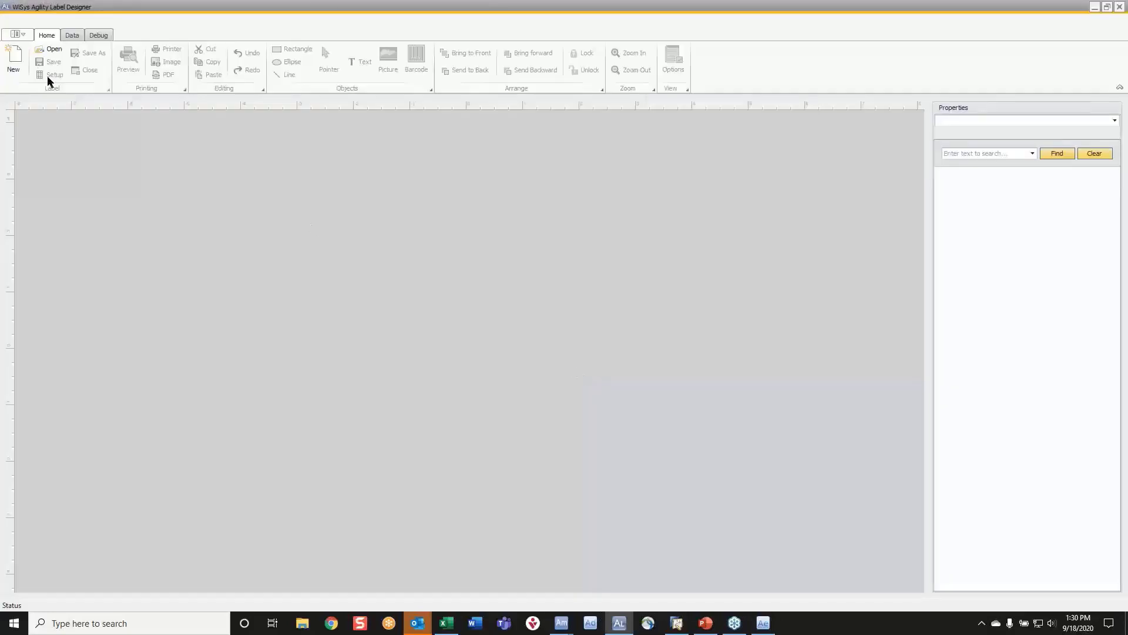
pyautogui.click(50, 49)
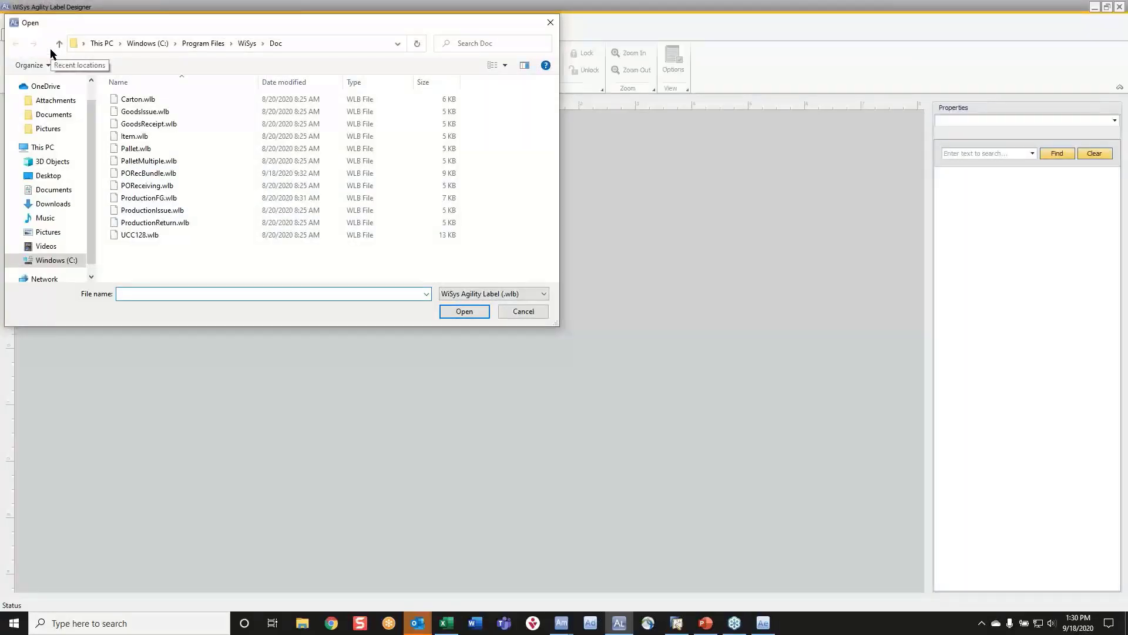
pyautogui.doubleClick(139, 235)
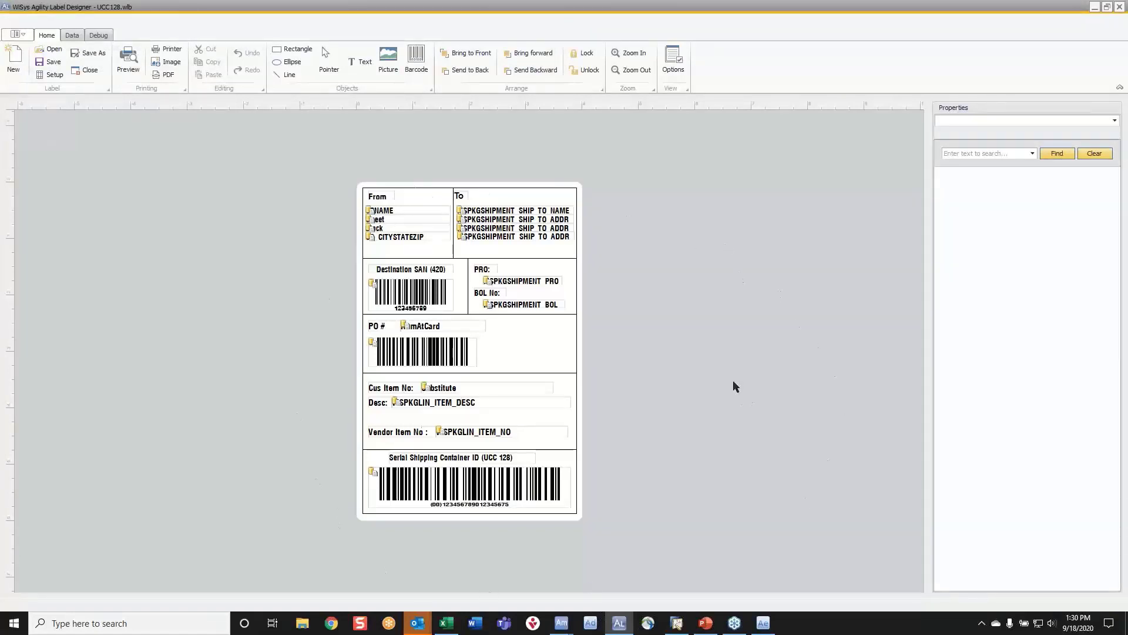
# Inspect the properties of the PO # barcode, and view the label files available in the Doc folder without opening one.
pyautogui.click(419, 364)
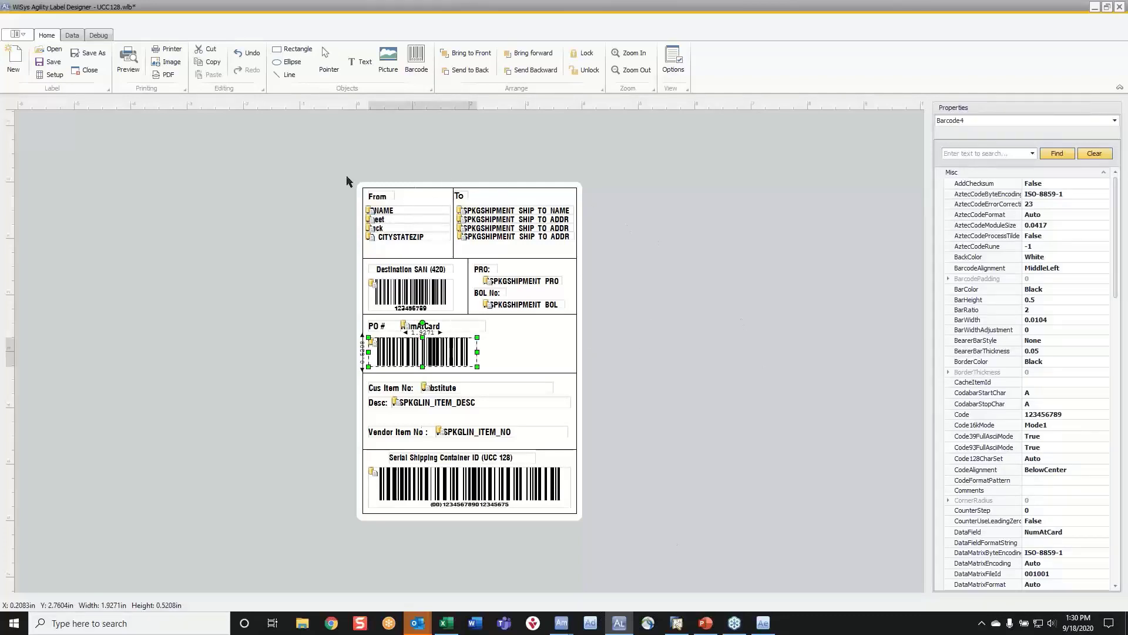
pyautogui.click(50, 49)
pyautogui.click(563, 328)
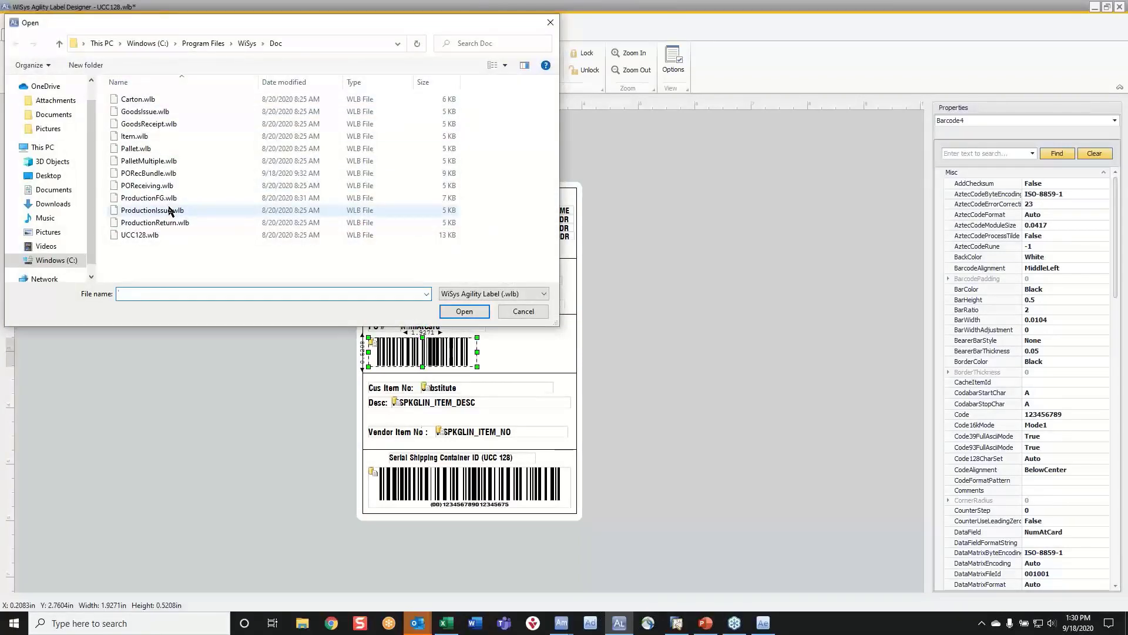
pyautogui.click(550, 24)
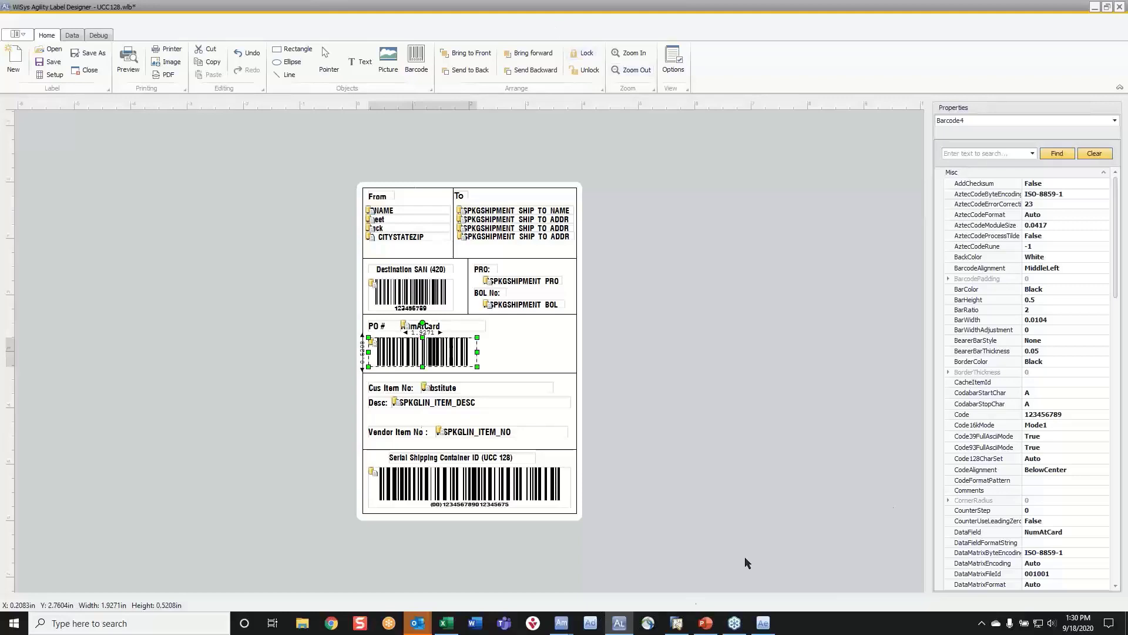
# Open Document Management in SAP Business One and view the exclusion choices for the Packing List document AgilitySODelvOrder-BC.
pyautogui.click(676, 624)
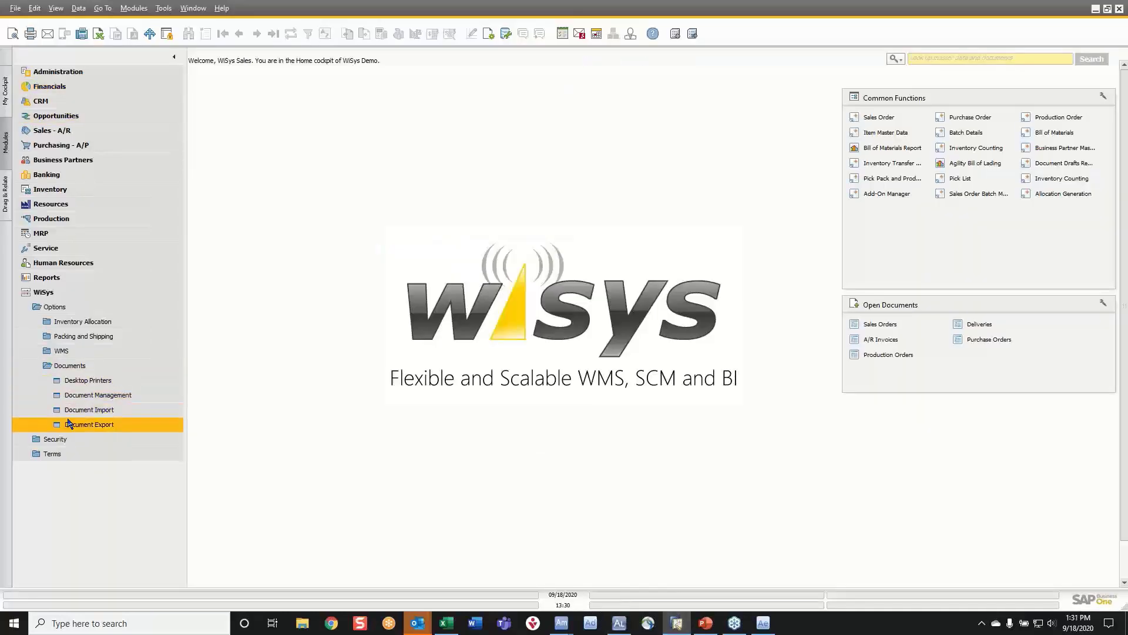
pyautogui.click(81, 397)
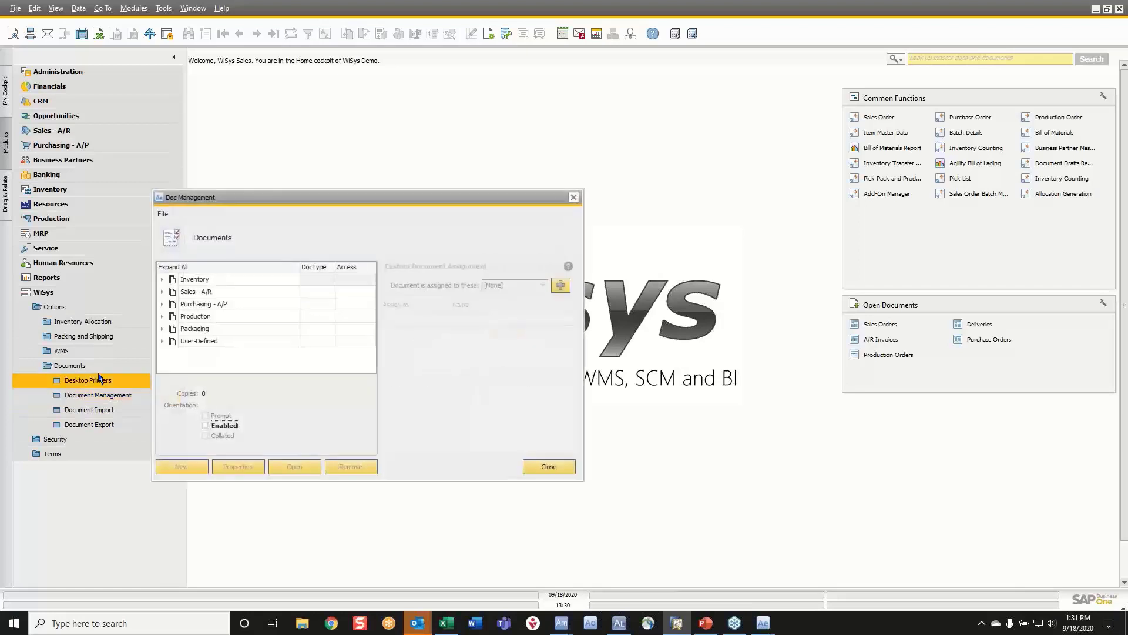
pyautogui.click(163, 293)
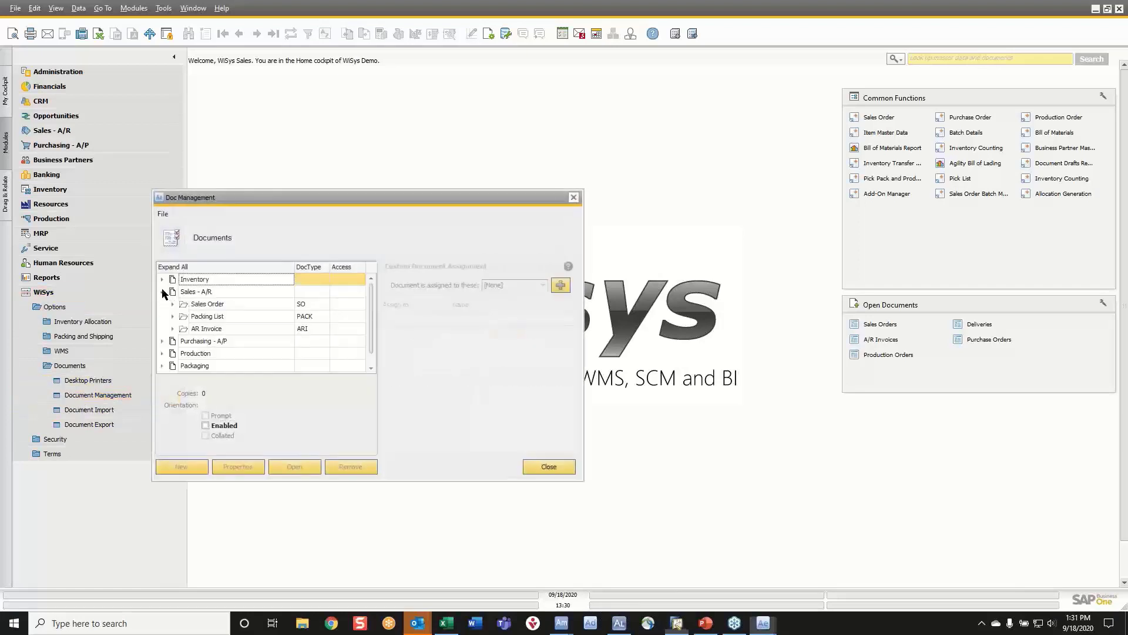
pyautogui.click(173, 317)
pyautogui.click(215, 328)
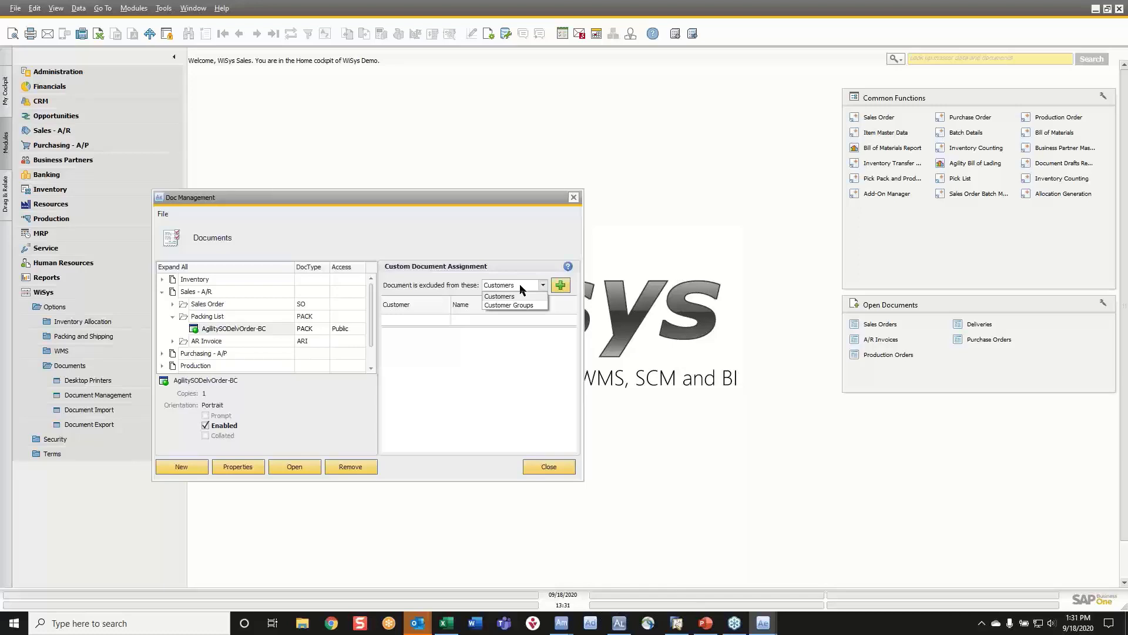
pyautogui.click(520, 284)
# Expand Production and Production Finished Goods, view the ProductionFG document's item assignment and look through the other production document types.
pyautogui.scroll(-1, 192, 324)
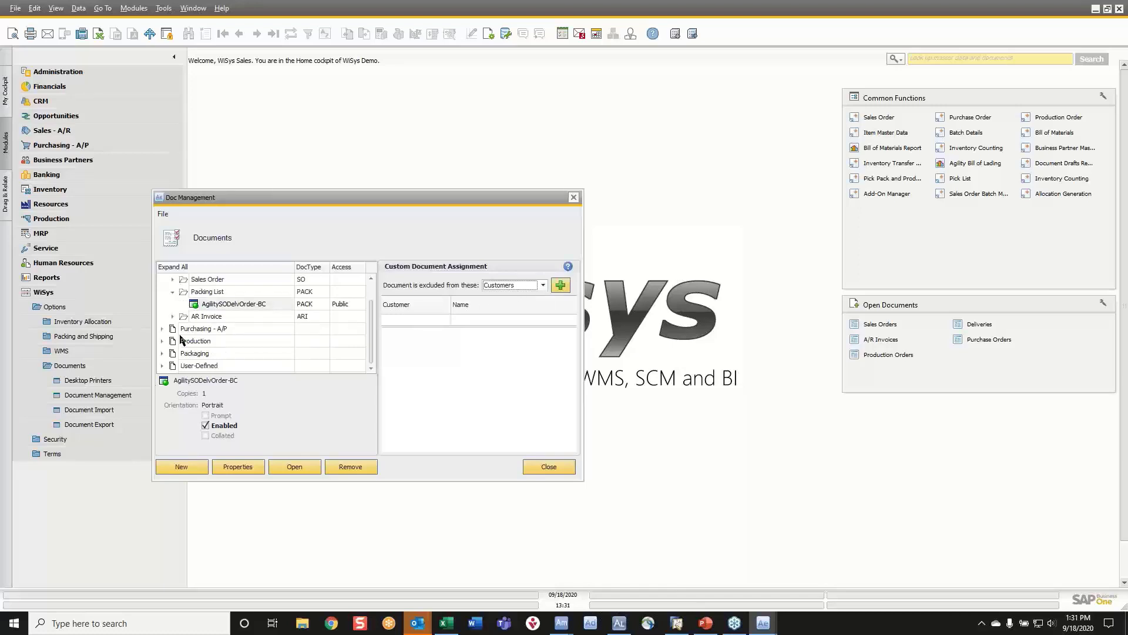
pyautogui.click(163, 341)
pyautogui.click(172, 353)
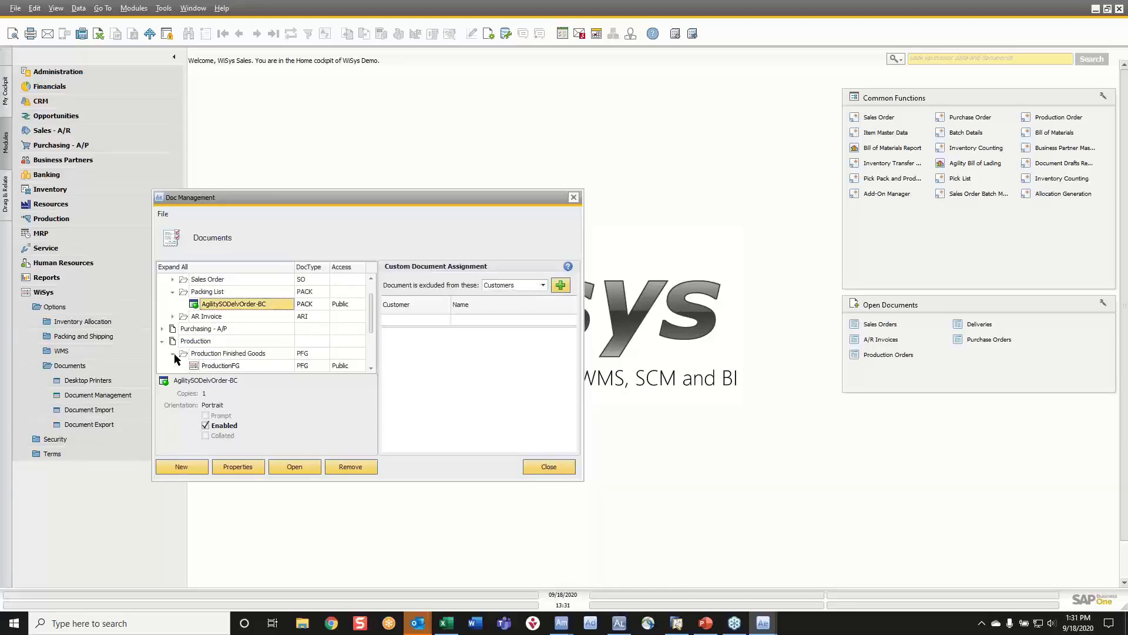
pyautogui.click(222, 365)
pyautogui.scroll(-1, 222, 369)
pyautogui.scroll(-1, 223, 369)
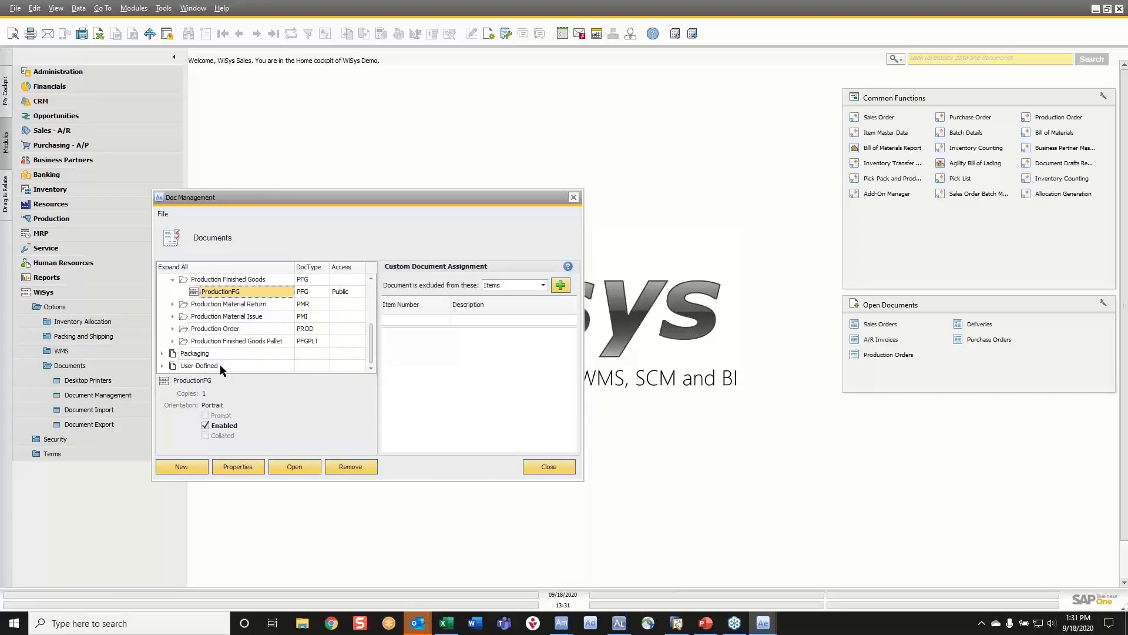